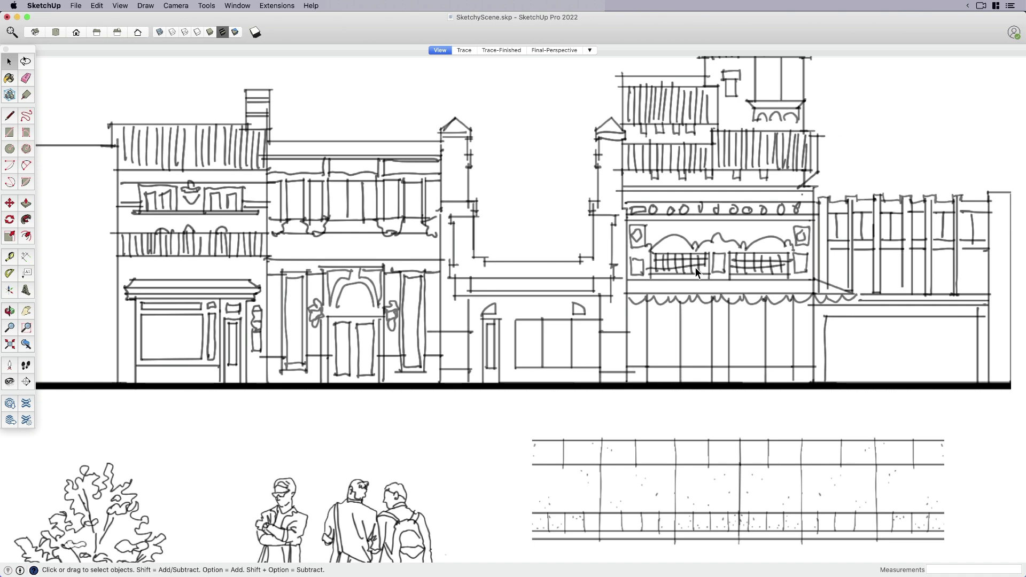
# Zoom out and pan so the whole sketch sheet sits centred, then clear the selection.
pyautogui.scroll(-5, 695, 267)
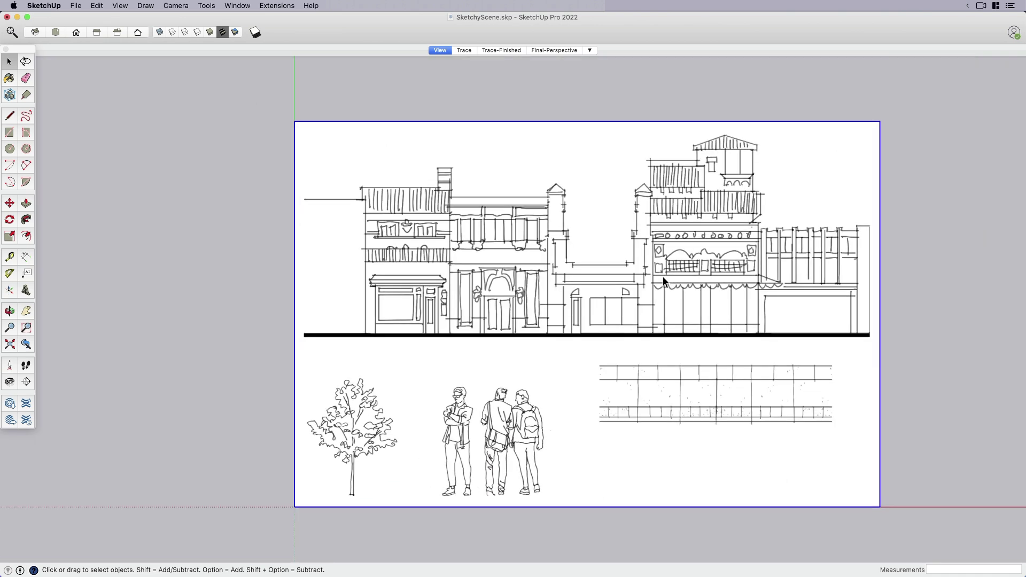
pyautogui.press('h')
pyautogui.moveTo(665, 326); pyautogui.dragTo(603, 312)
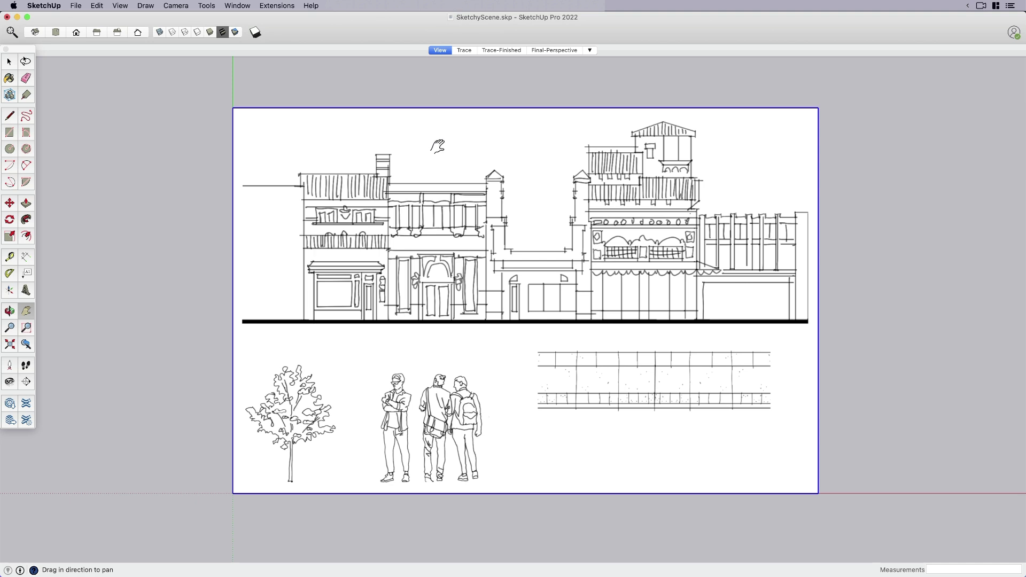
pyautogui.press('space')
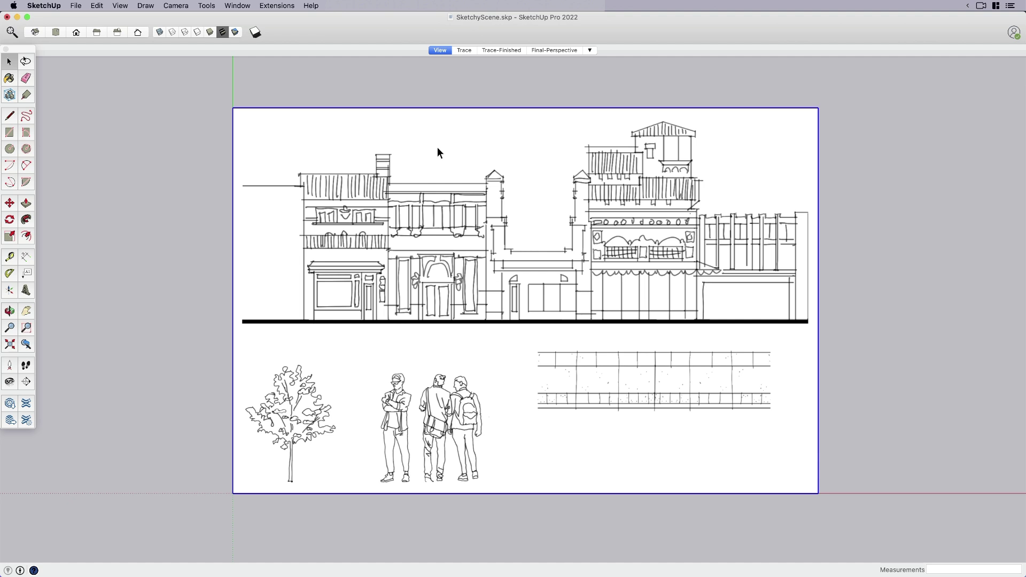
pyautogui.click(422, 76)
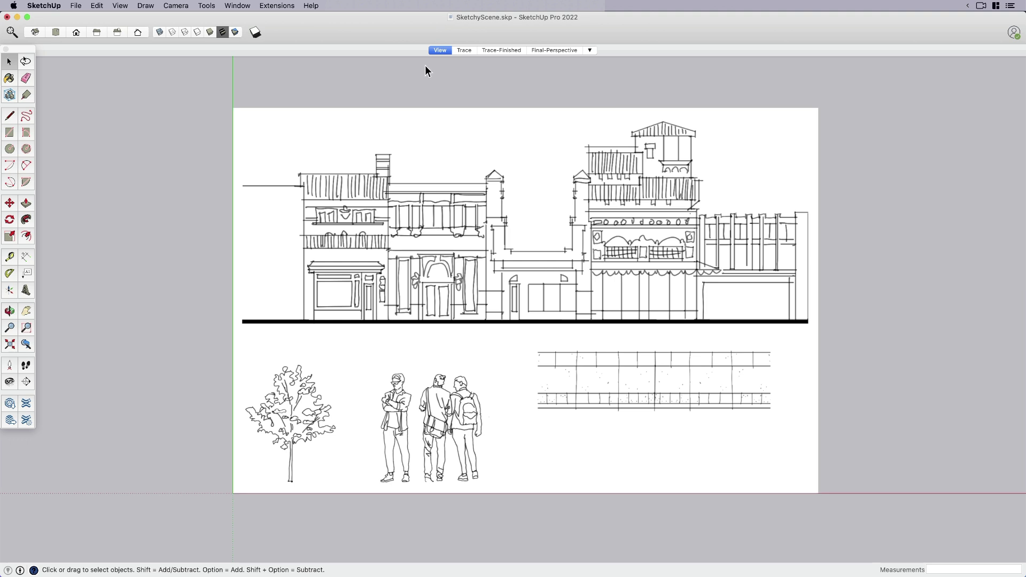
pyautogui.click(465, 50)
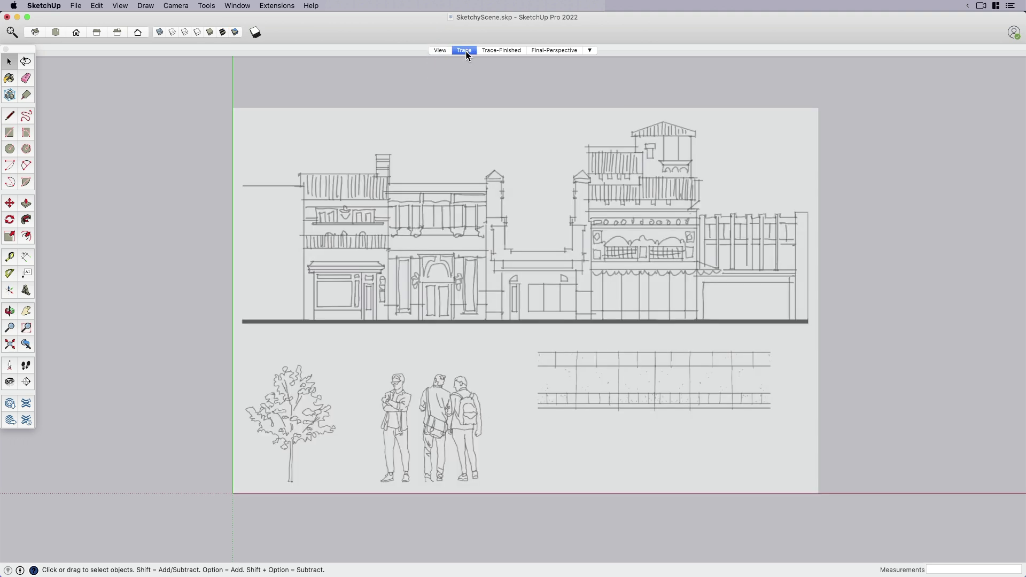
pyautogui.click(437, 51)
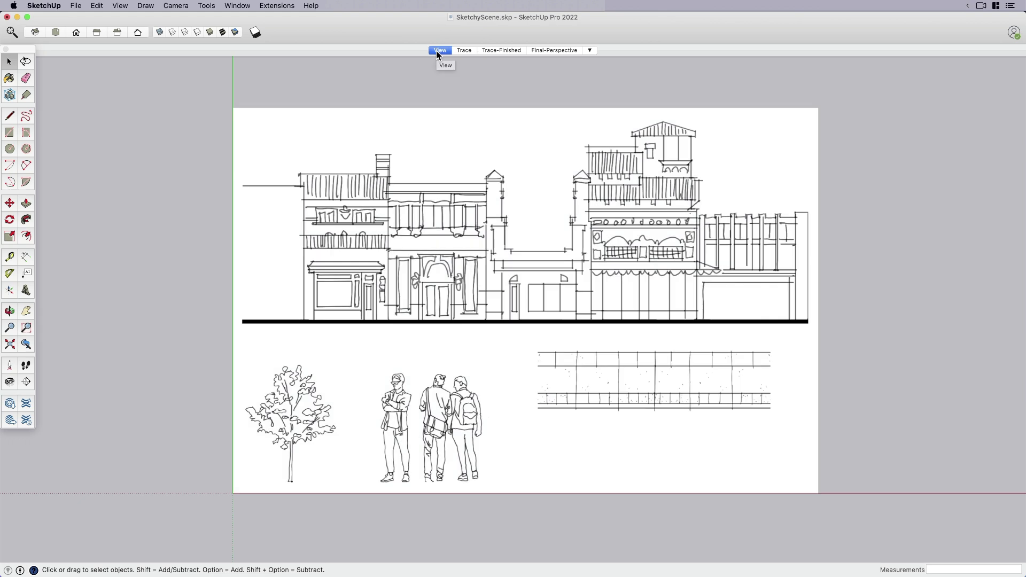
pyautogui.click(446, 278)
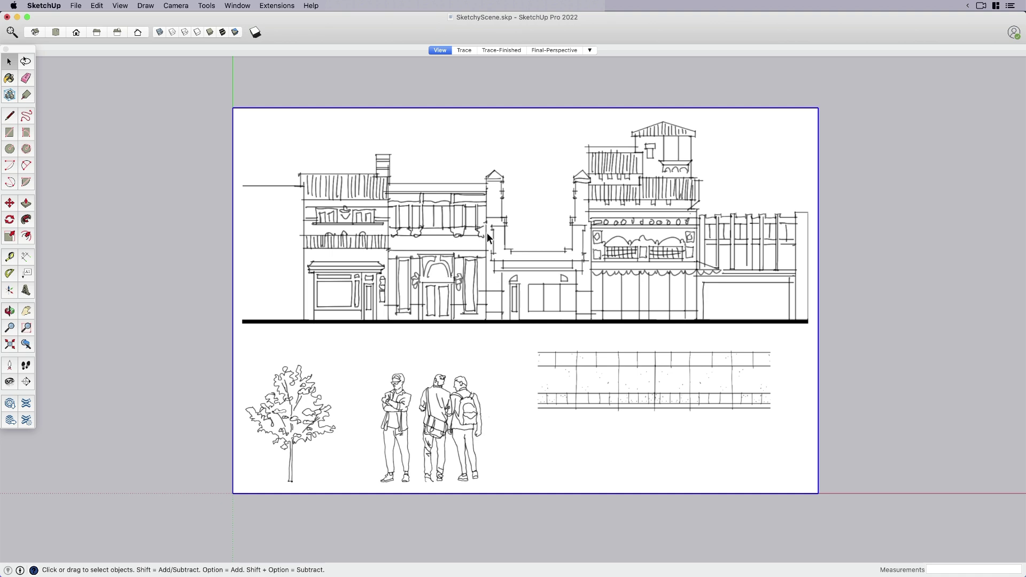
pyautogui.scroll(1, 534, 291)
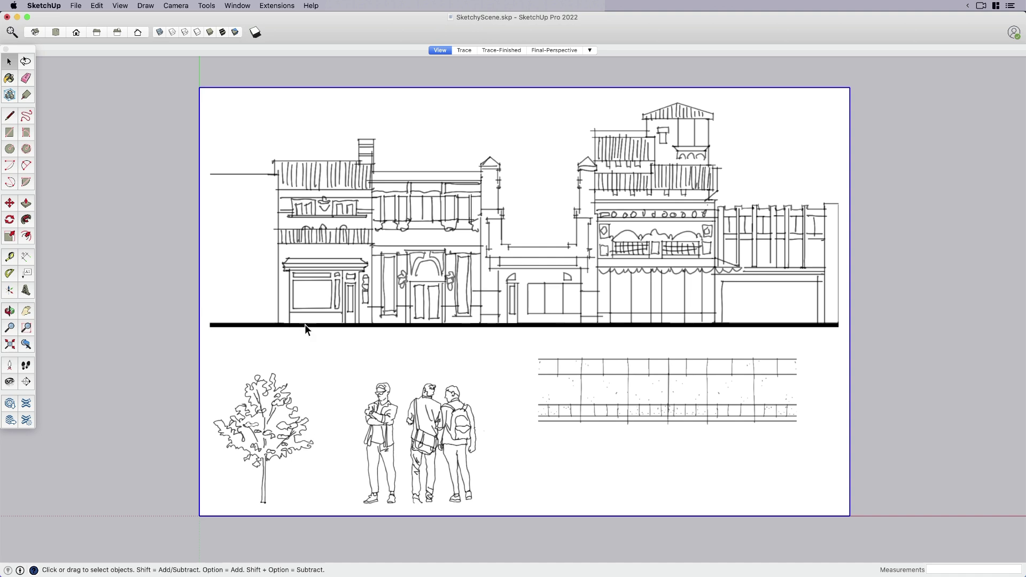
# Switch to the faded Trace scene and start a rectangle at the facade base line.
pyautogui.click(461, 52)
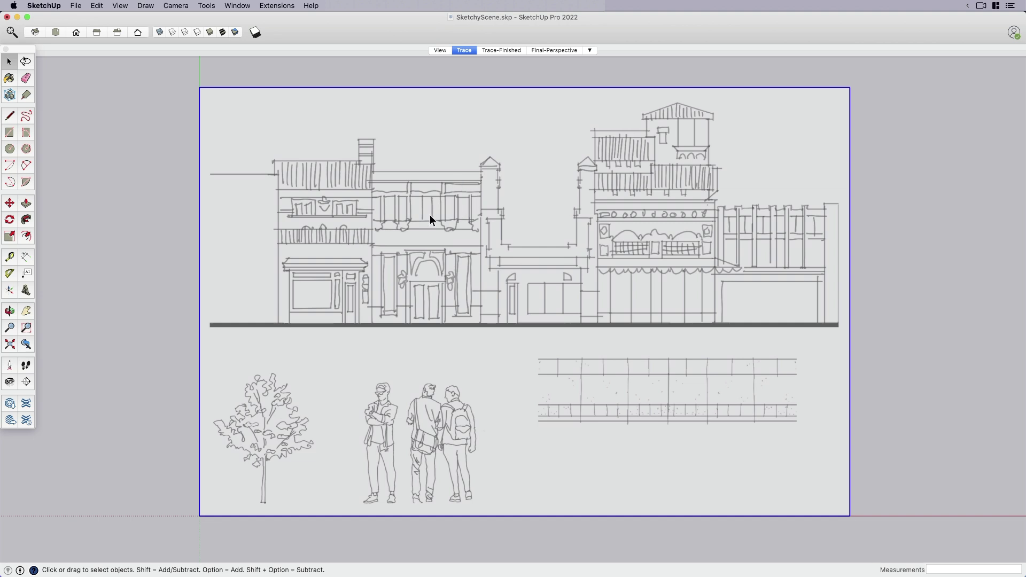
pyautogui.press('r')
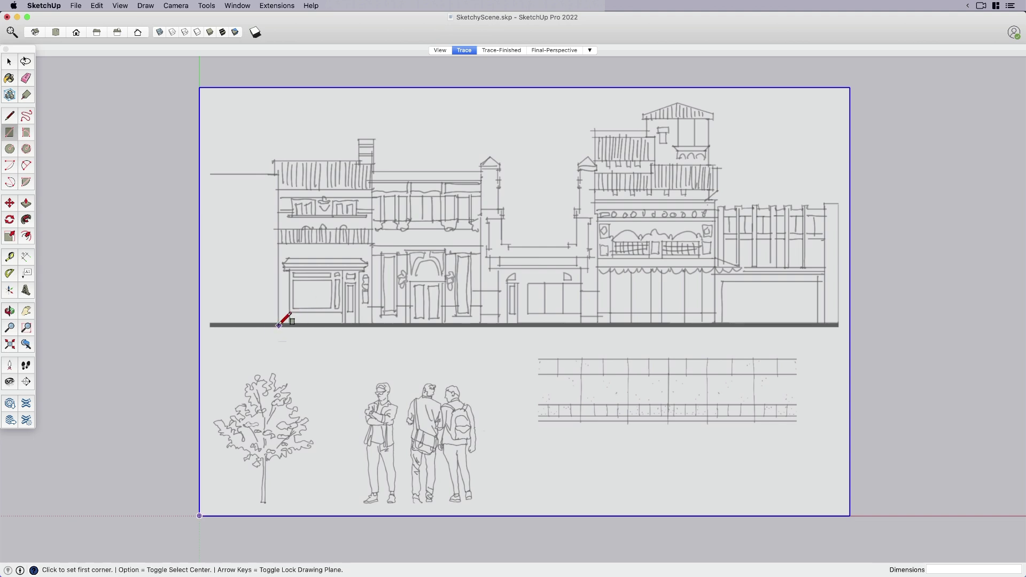
pyautogui.click(279, 324)
# Cancel the rectangle and explode the sketch image into a flat face.
pyautogui.press('space')
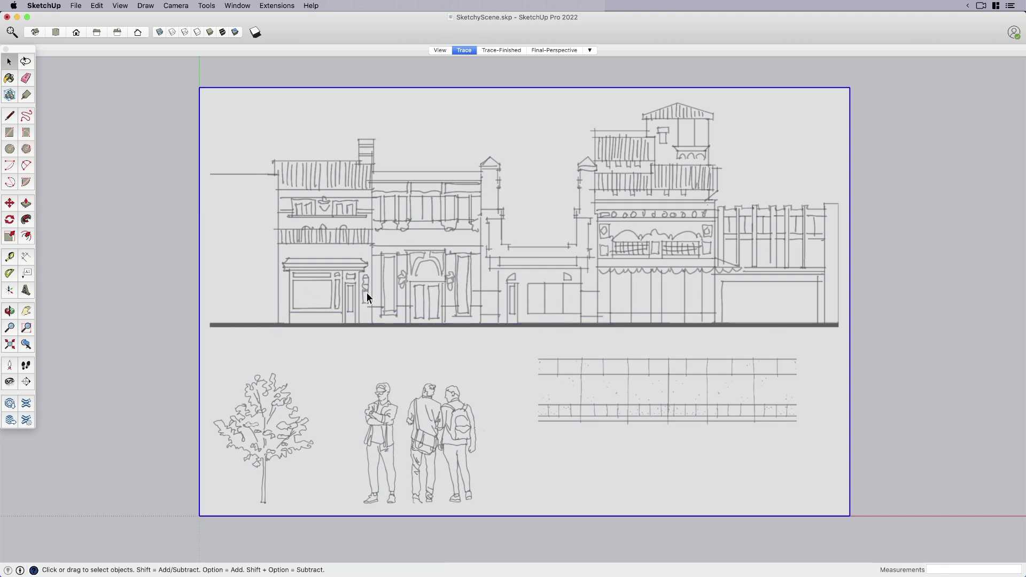
pyautogui.rightClick(367, 293)
pyautogui.click(394, 348)
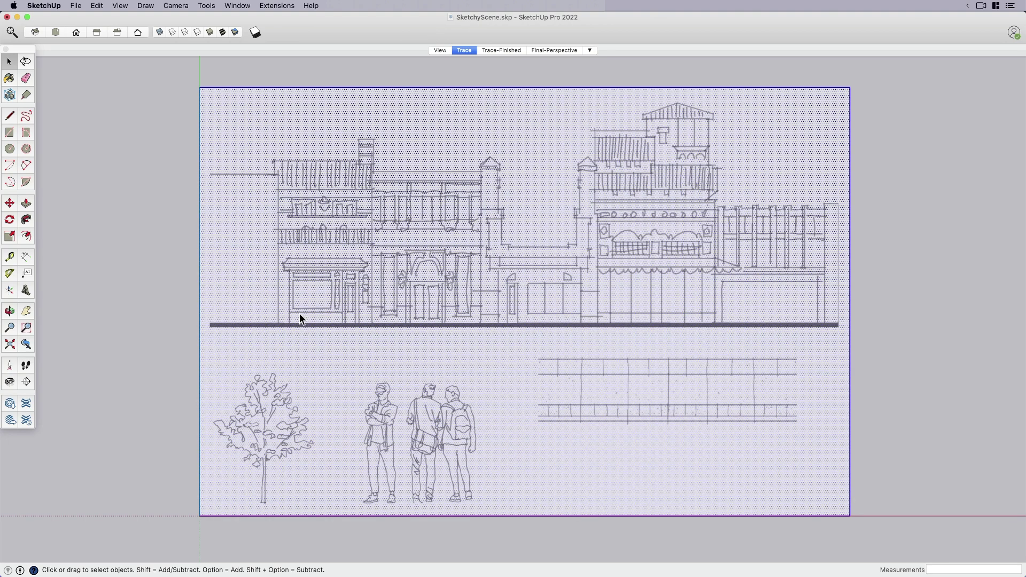
# Trace rectangles over the lower facades and the left building's upper floors.
pyautogui.press('r')
pyautogui.click(278, 325)
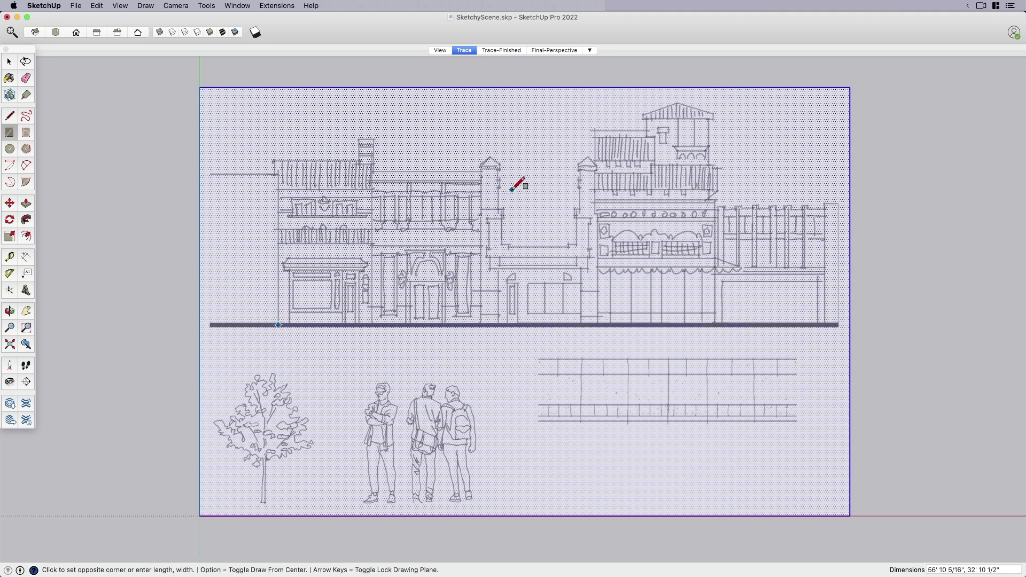
pyautogui.click(839, 204)
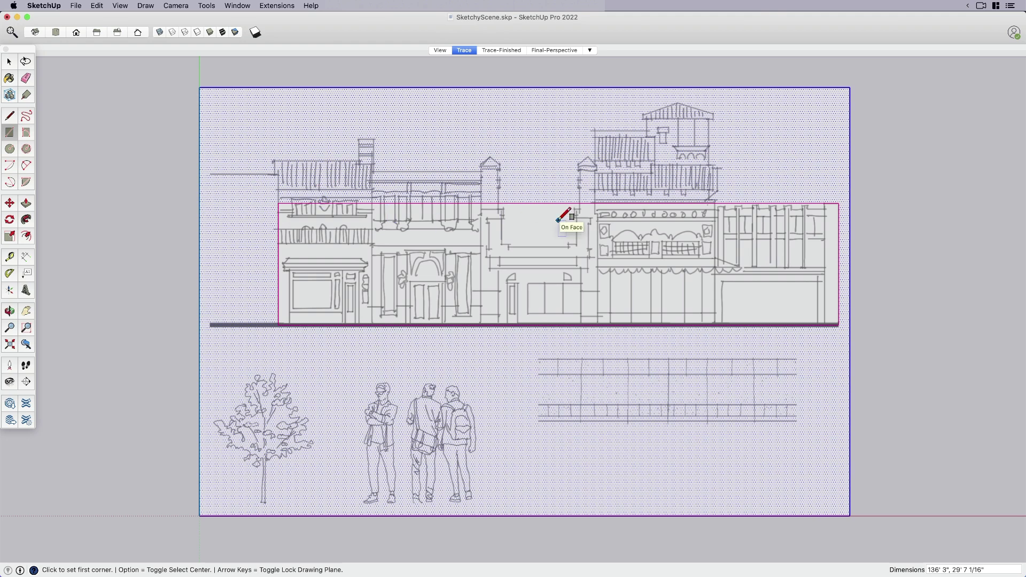
pyautogui.scroll(1, 279, 204)
pyautogui.click(278, 204)
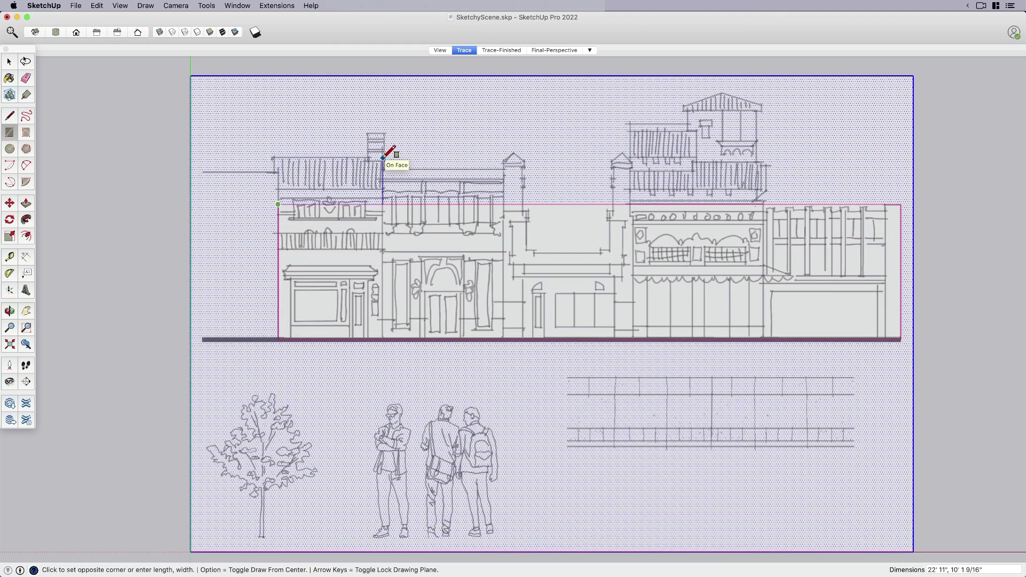
pyautogui.click(382, 158)
pyautogui.scroll(3, 383, 158)
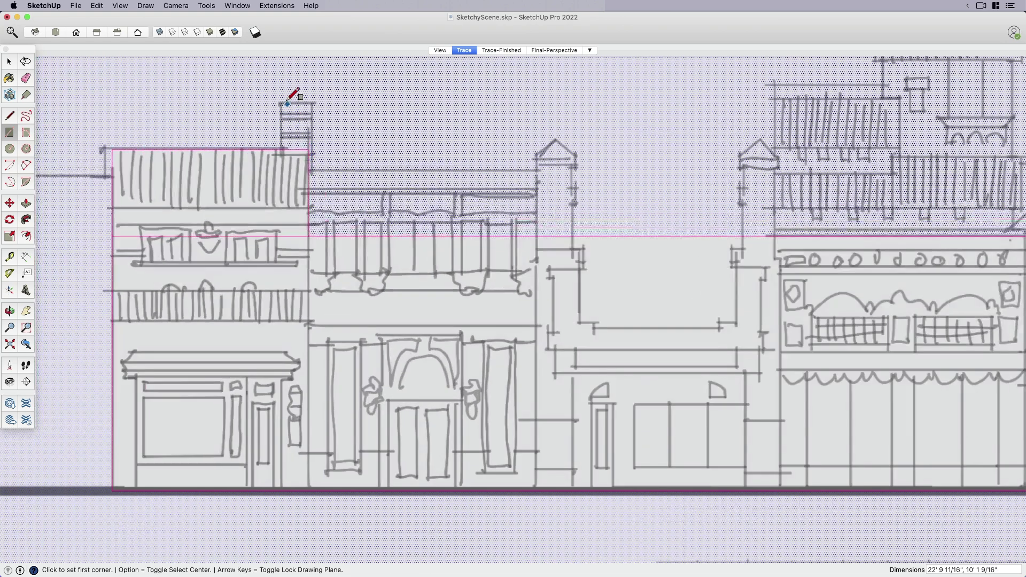
# Trace rectangles around the chimney and from the middle building's edge to the tower top.
pyautogui.click(309, 150)
pyautogui.click(279, 102)
pyautogui.scroll(-2, 286, 98)
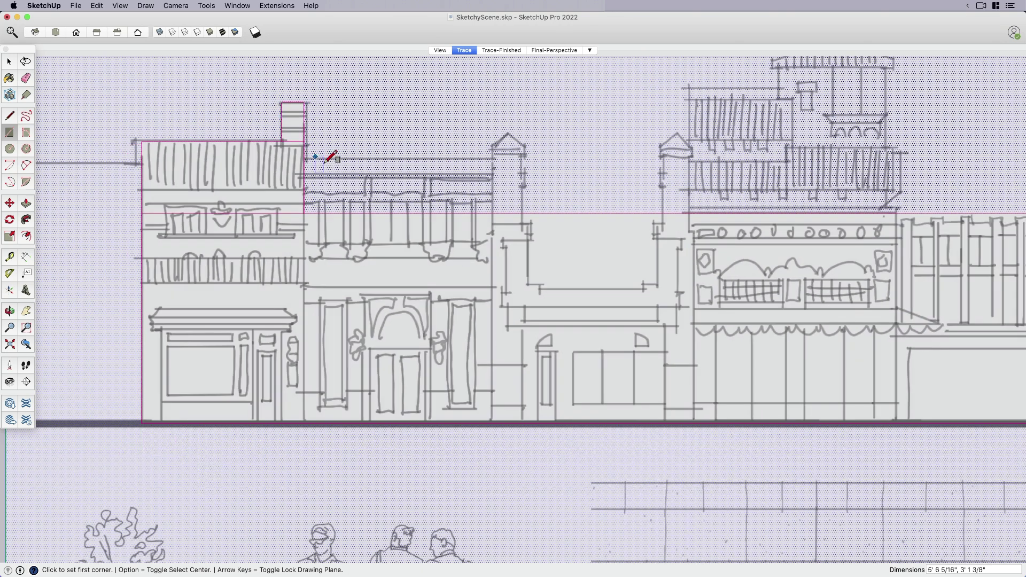
pyautogui.click(305, 212)
pyautogui.scroll(-2, 395, 198)
pyautogui.scroll(4, 445, 153)
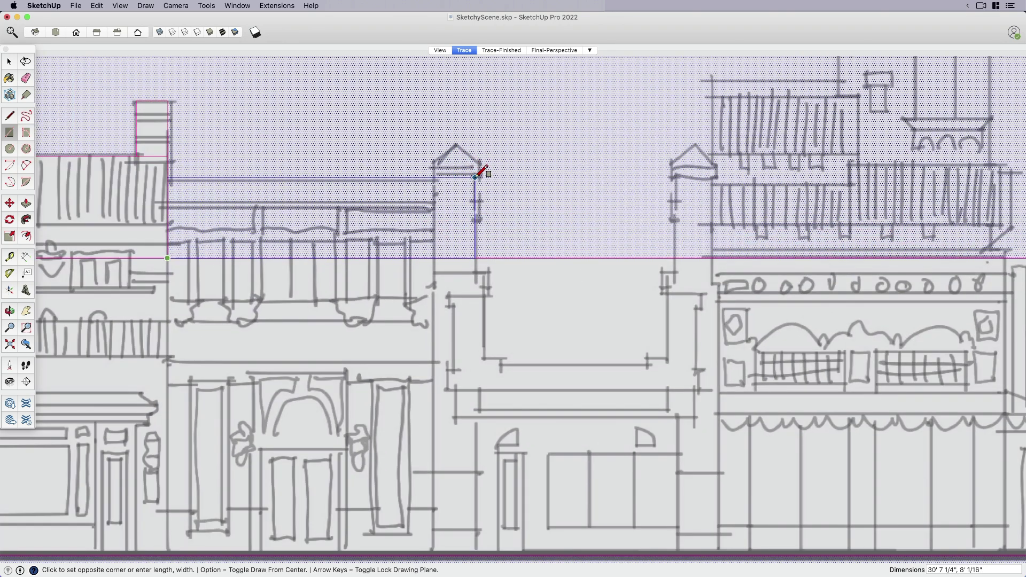
pyautogui.click(476, 179)
pyautogui.scroll(-2, 476, 179)
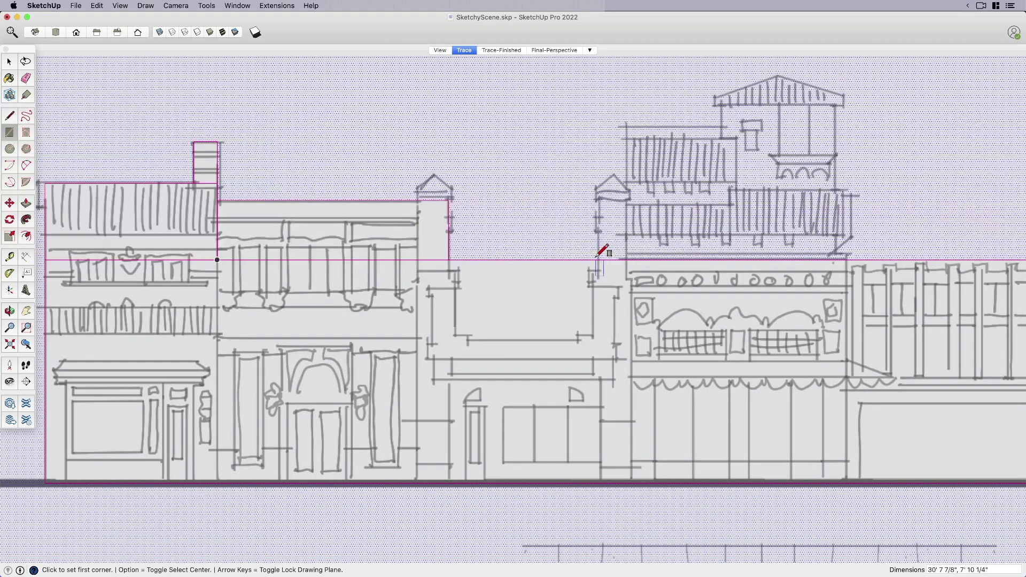
# Erase the stray dividing edges inside the facade outline.
pyautogui.press('e')
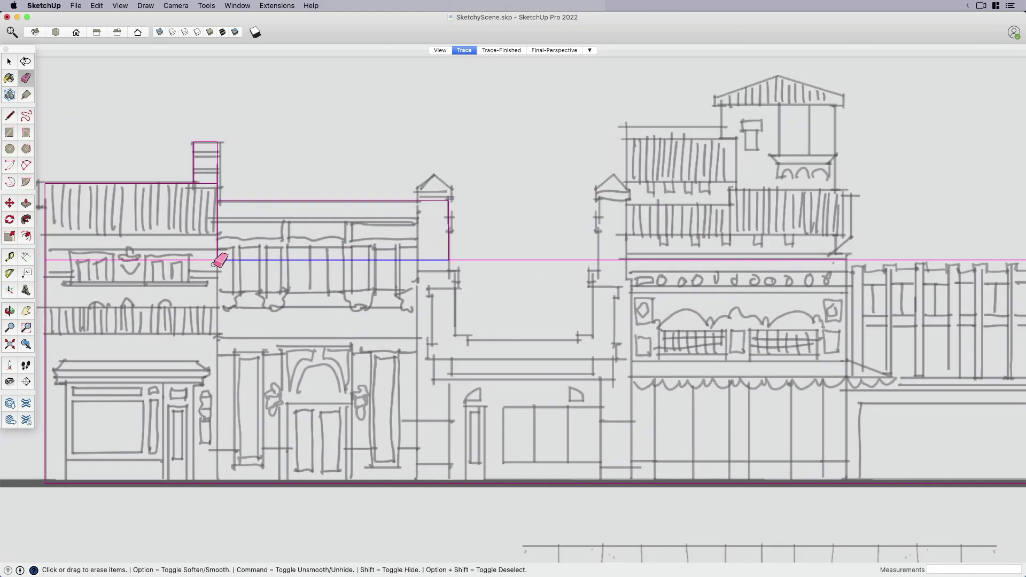
pyautogui.moveTo(220, 259); pyautogui.dragTo(237, 245)
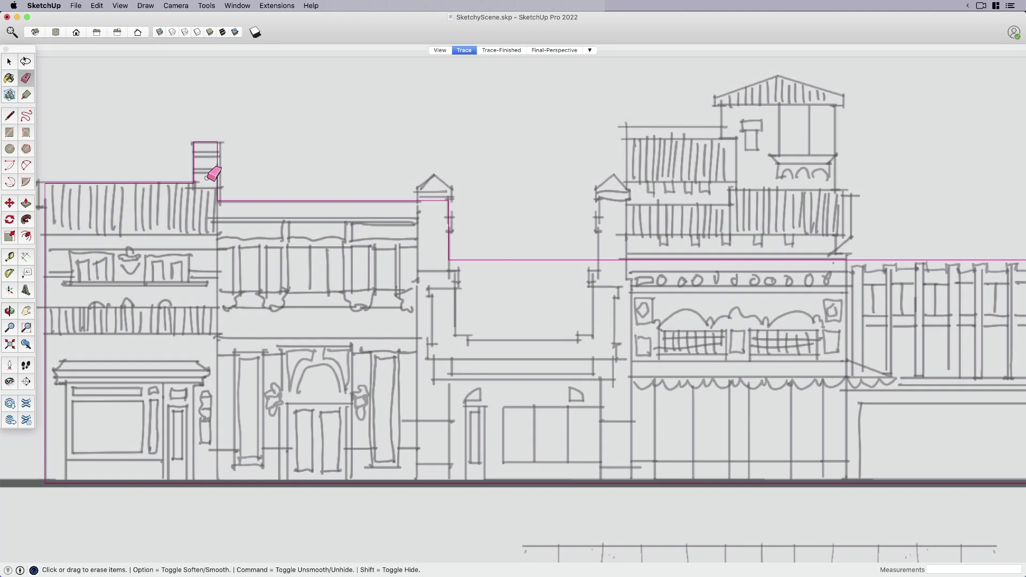
pyautogui.press('space')
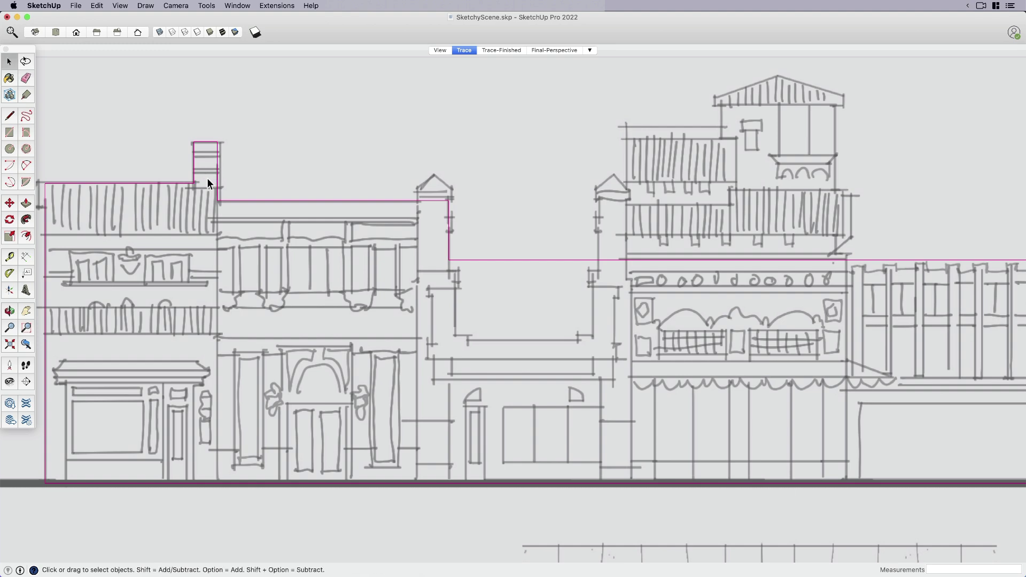
# Trace the left tower's pitched roof outline with lines, from eave to peak and back.
pyautogui.click(15, 117)
pyautogui.scroll(4, 430, 201)
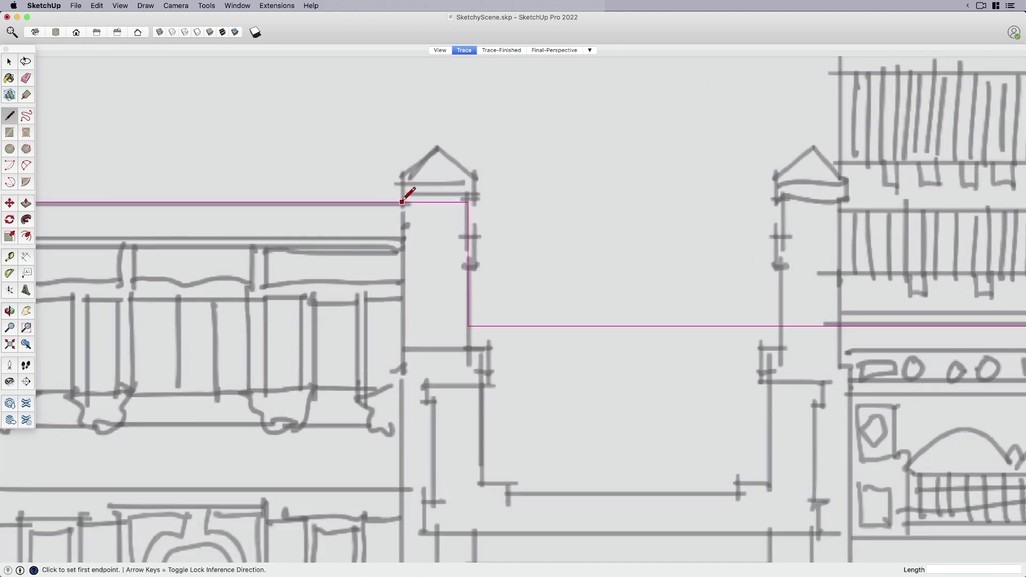
pyautogui.click(402, 202)
pyautogui.scroll(2, 409, 163)
pyautogui.click(401, 171)
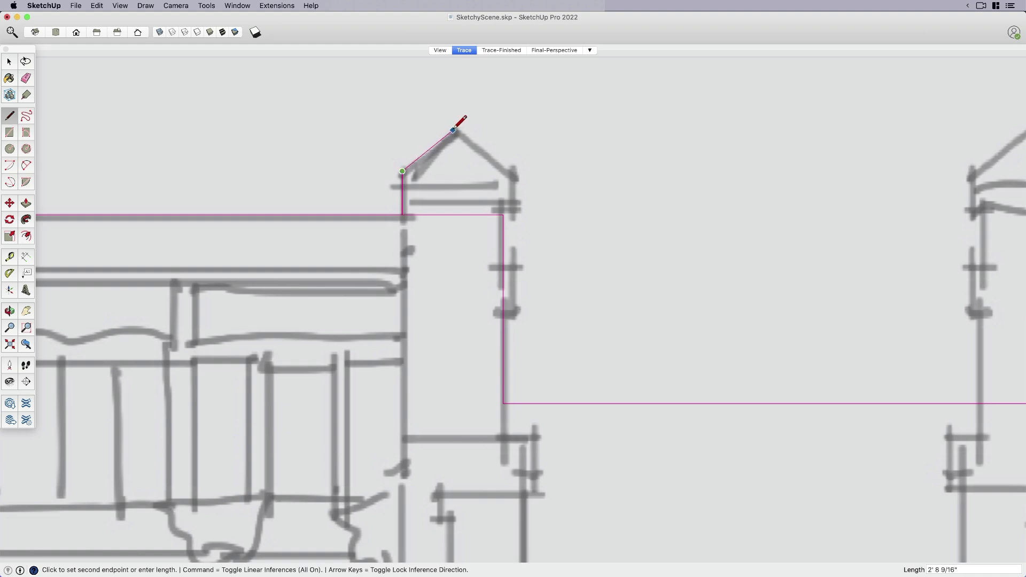
pyautogui.click(454, 130)
pyautogui.click(513, 175)
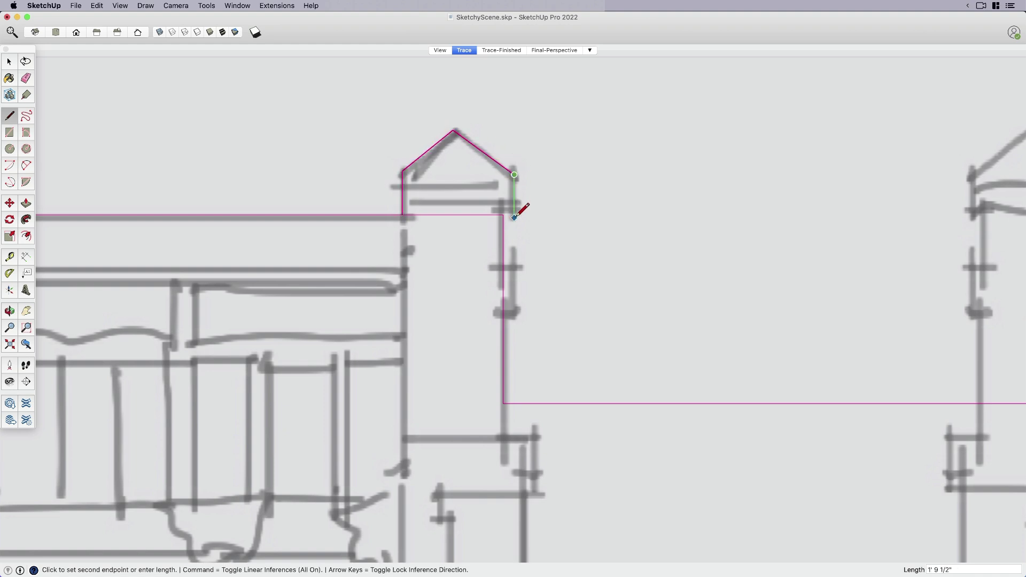
pyautogui.click(514, 215)
pyautogui.click(503, 214)
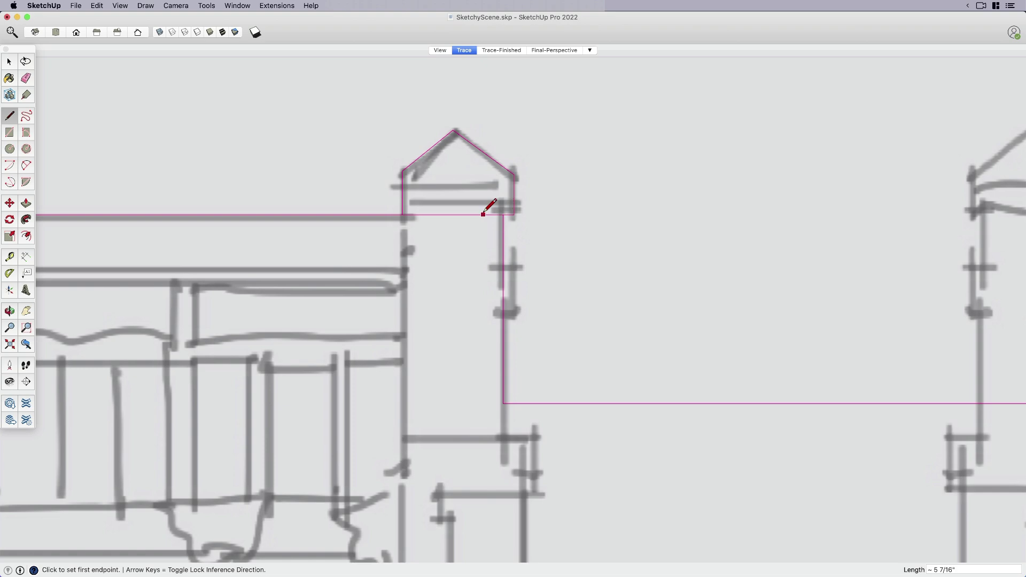
pyautogui.press('space')
pyautogui.press('e')
# Trace the right tower's lower vertical edge and its short stepped ledges.
pyautogui.press('l')
pyautogui.scroll(-3, 372, 225)
pyautogui.scroll(3, 717, 320)
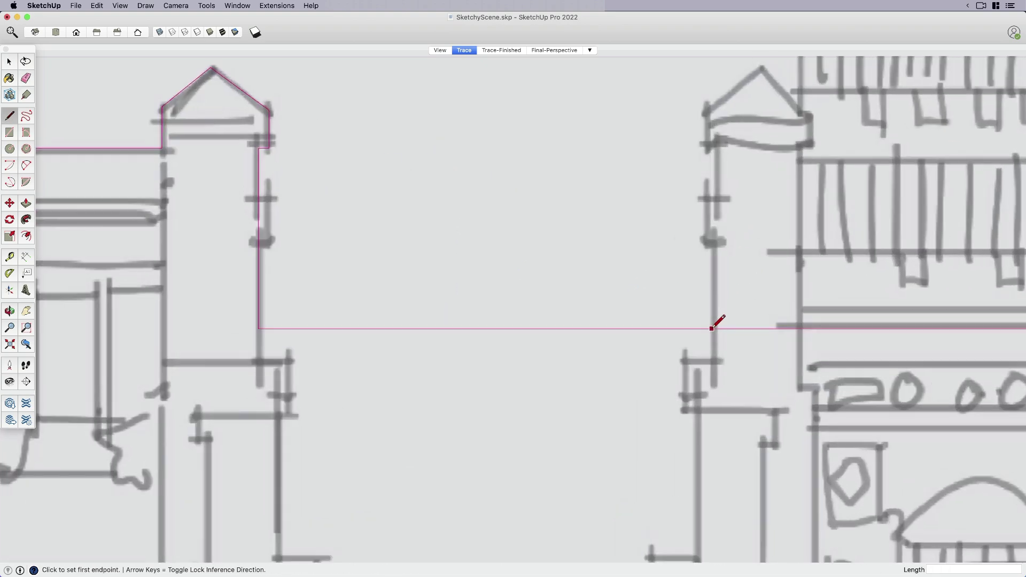
pyautogui.click(711, 328)
pyautogui.scroll(3, 711, 248)
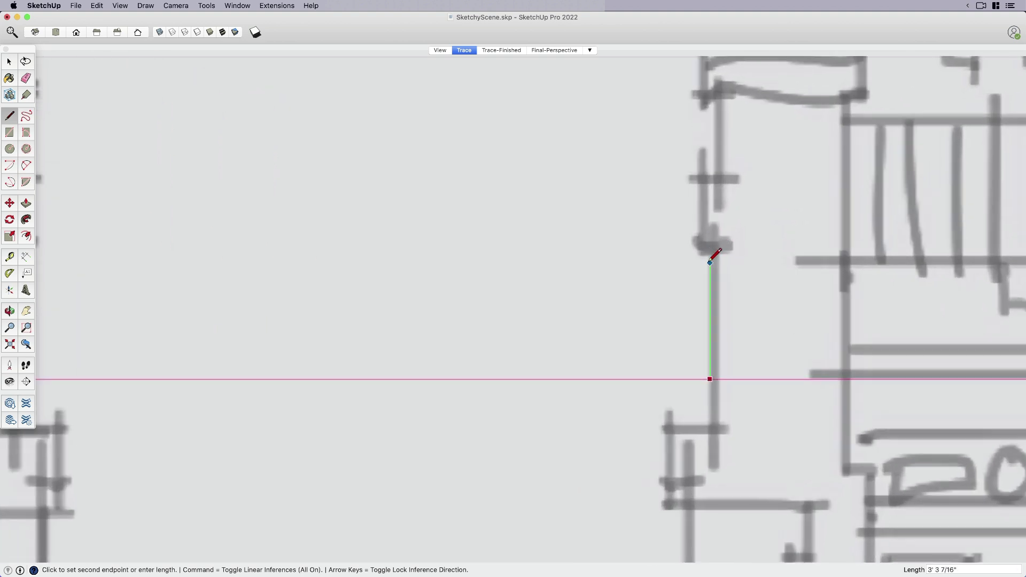
pyautogui.scroll(2, 711, 255)
pyautogui.click(711, 254)
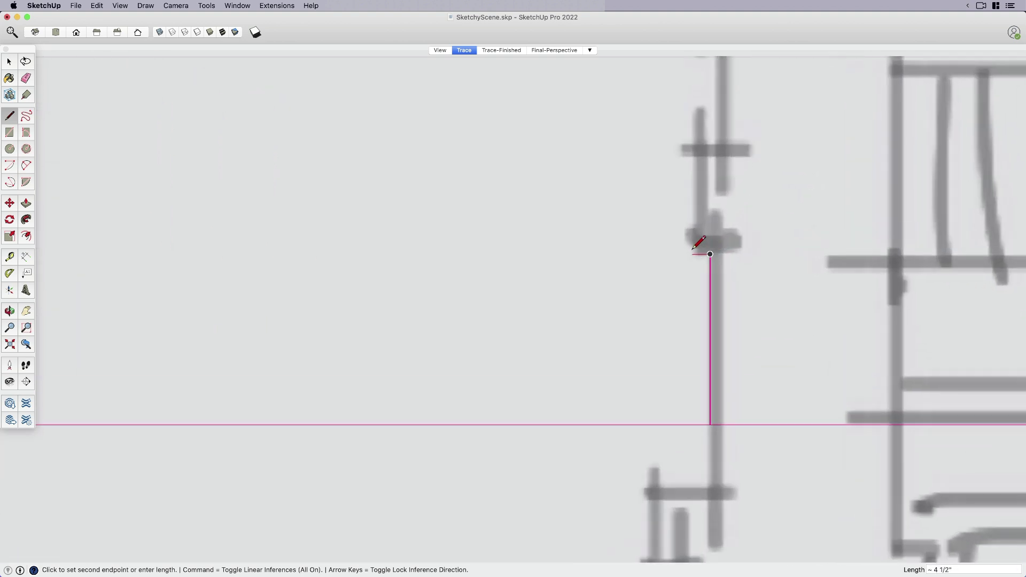
pyautogui.click(691, 254)
pyautogui.scroll(-2, 691, 252)
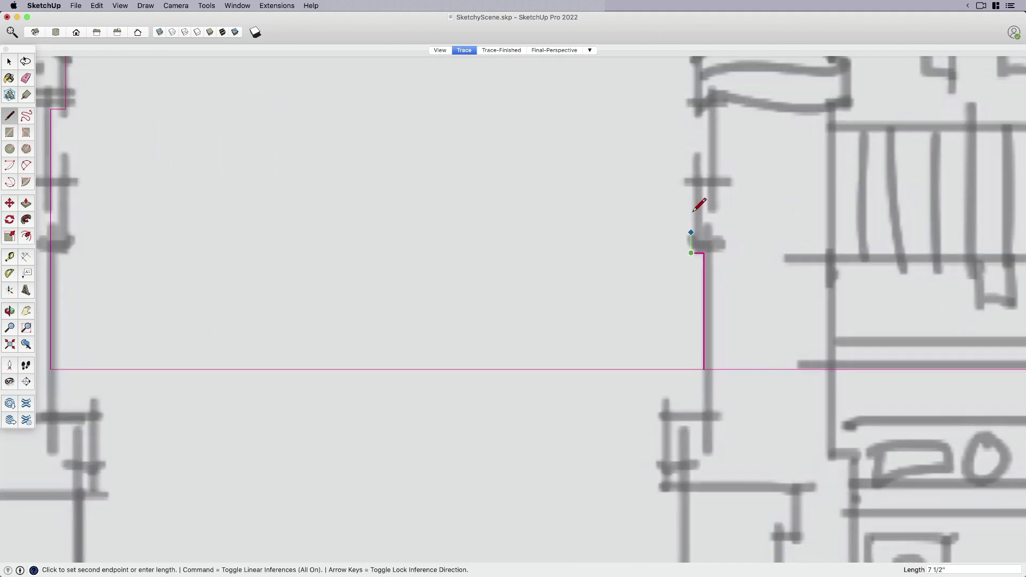
pyautogui.click(691, 178)
pyautogui.click(709, 179)
# Continue up the tower's ledge and side, then trace the gable peak and its slope.
pyautogui.scroll(-1, 709, 178)
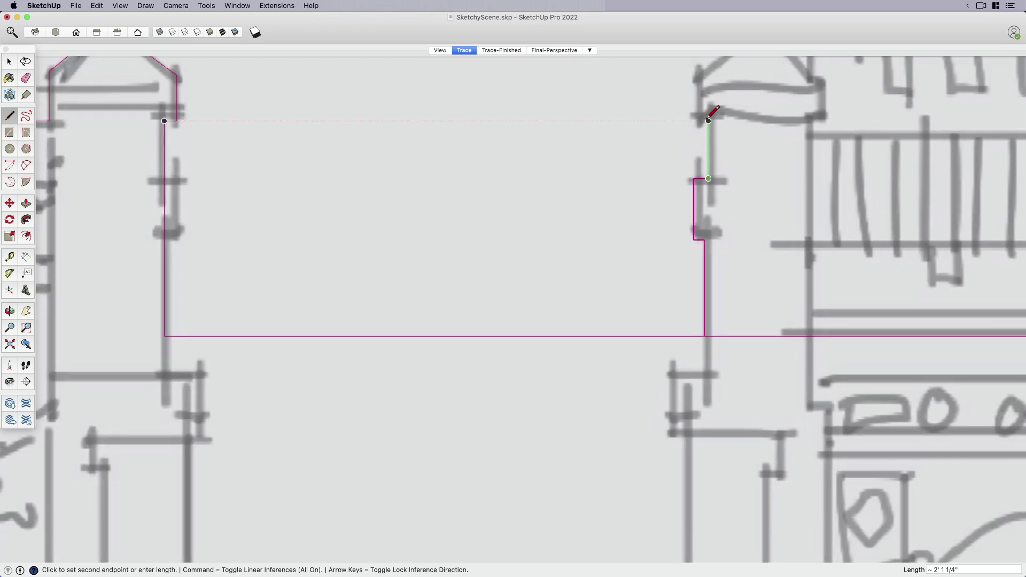
pyautogui.click(709, 121)
pyautogui.scroll(-2, 701, 115)
pyautogui.click(697, 120)
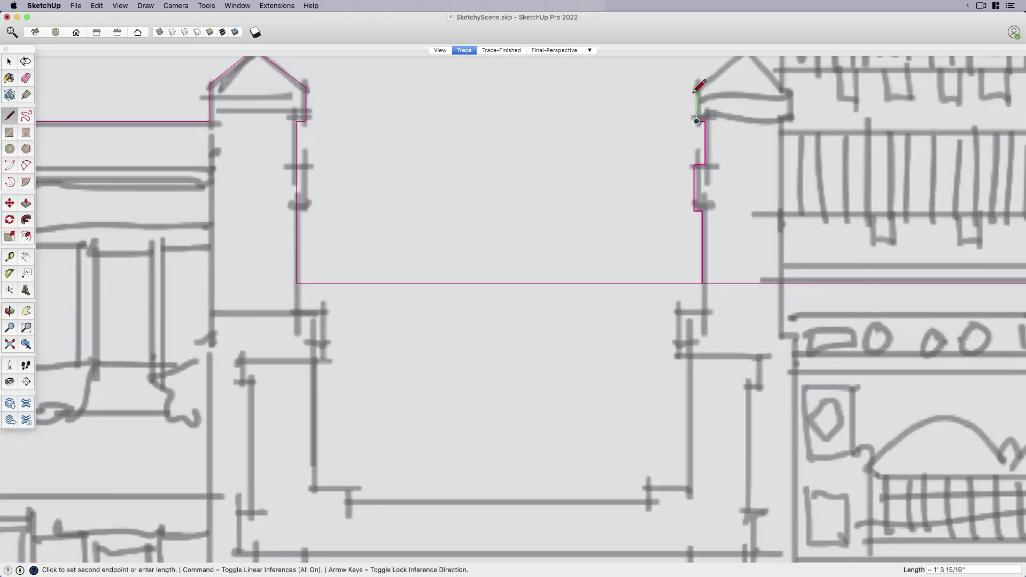
pyautogui.click(698, 87)
pyautogui.scroll(3, 679, 166)
pyautogui.hscroll(3, 679, 165)
pyautogui.scroll(1, 705, 143)
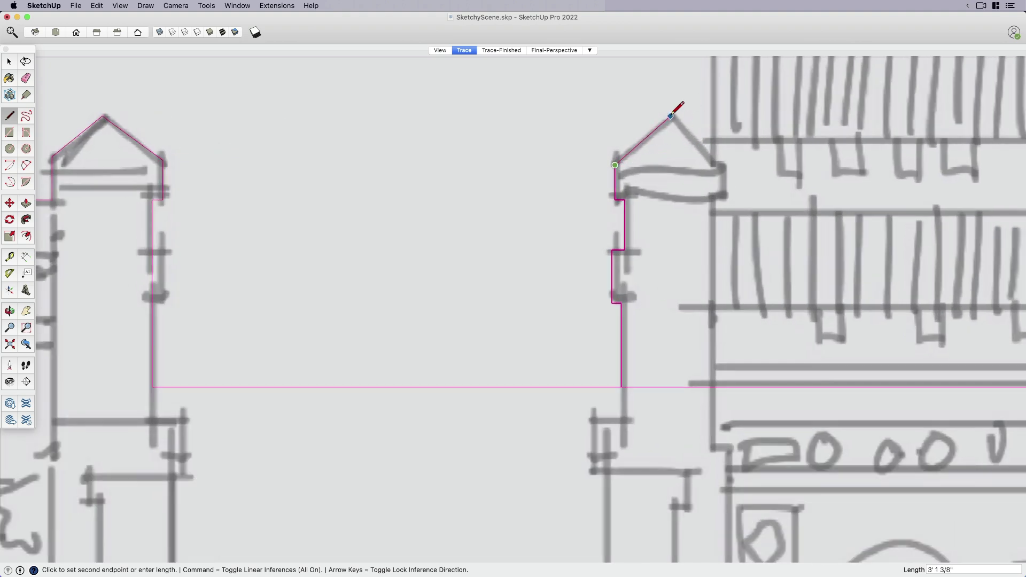
pyautogui.click(675, 118)
pyautogui.click(711, 153)
pyautogui.scroll(-2, 703, 131)
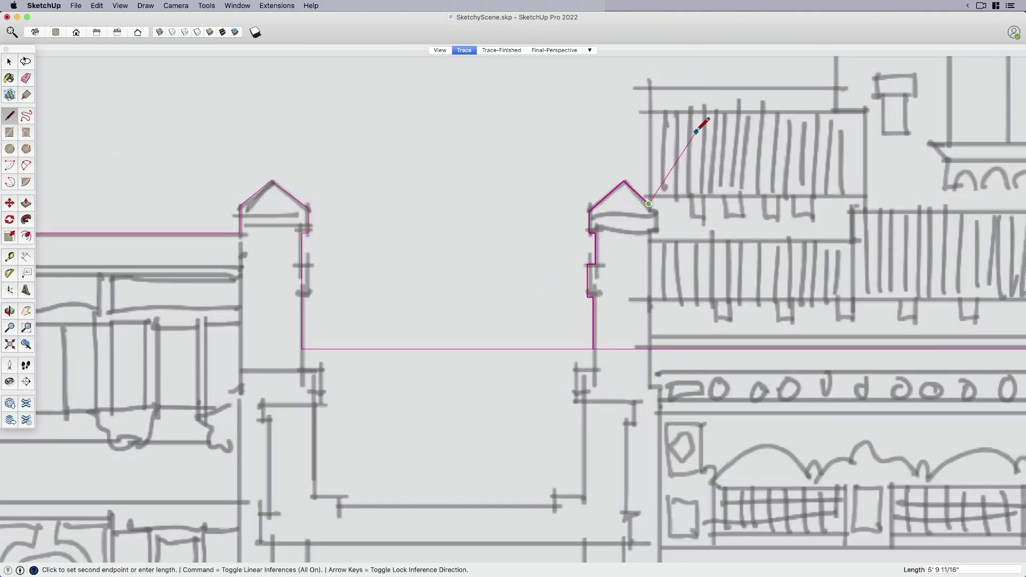
pyautogui.scroll(3, 652, 107)
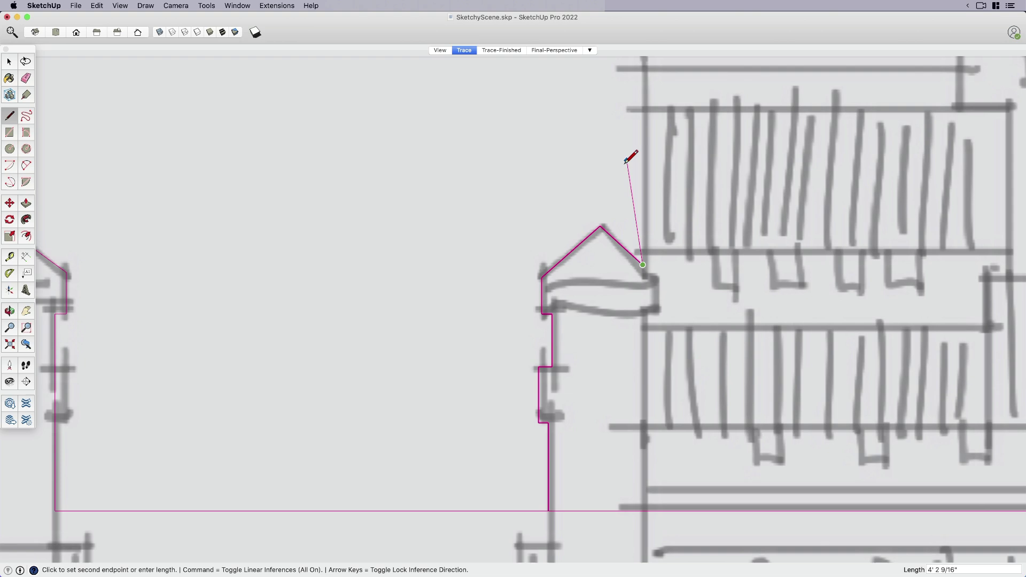
pyautogui.scroll(-1, 633, 155)
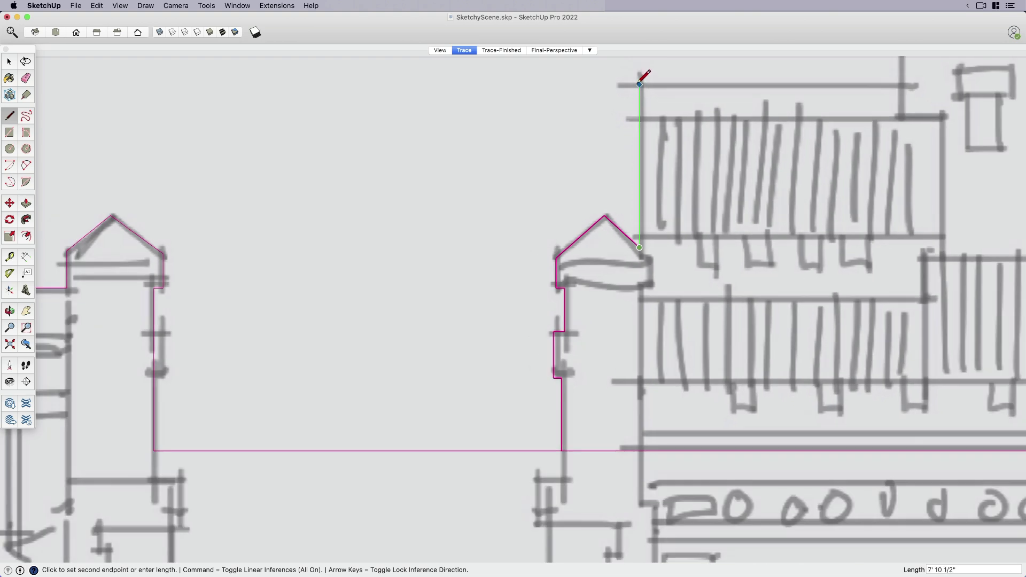
# Trace the taller building's side and top, then the upper rooftop ledges up to the roof peak.
pyautogui.click(640, 84)
pyautogui.scroll(-1, 639, 85)
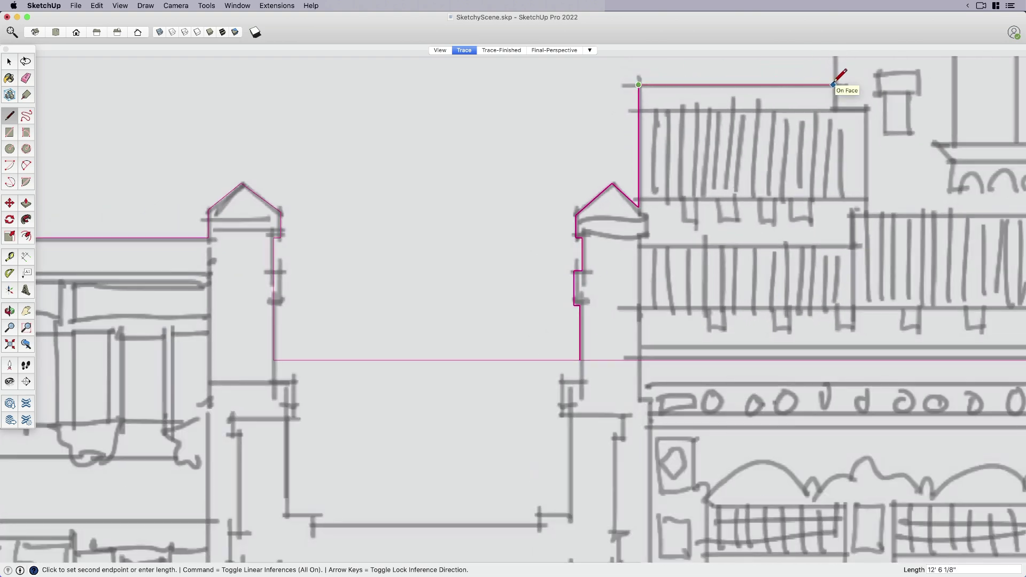
pyautogui.click(835, 84)
pyautogui.keyDown('shift'); pyautogui.moveTo(747, 229); pyautogui.dragTo(549, 359, button='middle'); pyautogui.keyUp('shift')
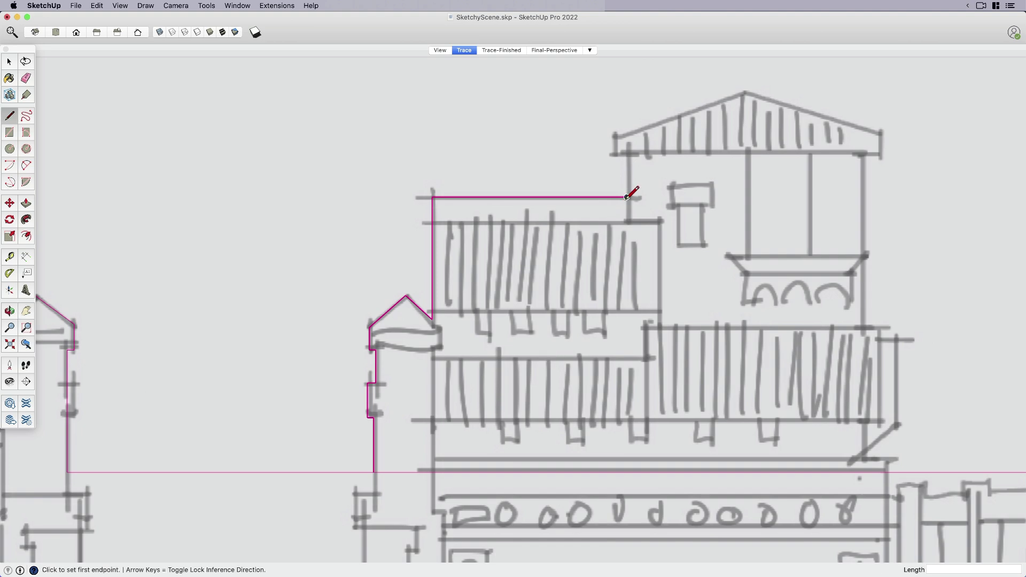
pyautogui.click(627, 197)
pyautogui.scroll(2, 636, 154)
pyautogui.click(621, 158)
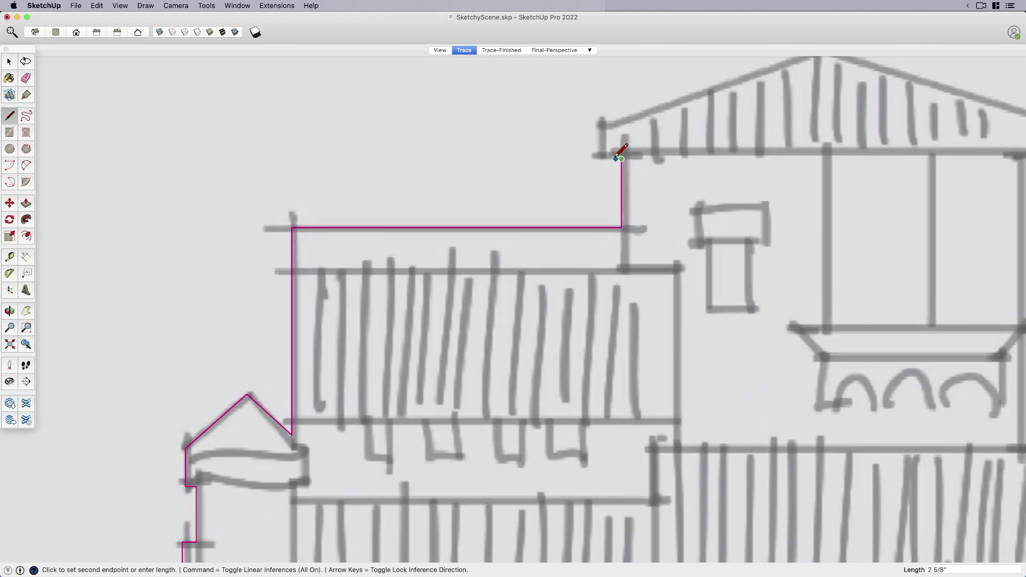
pyautogui.click(598, 158)
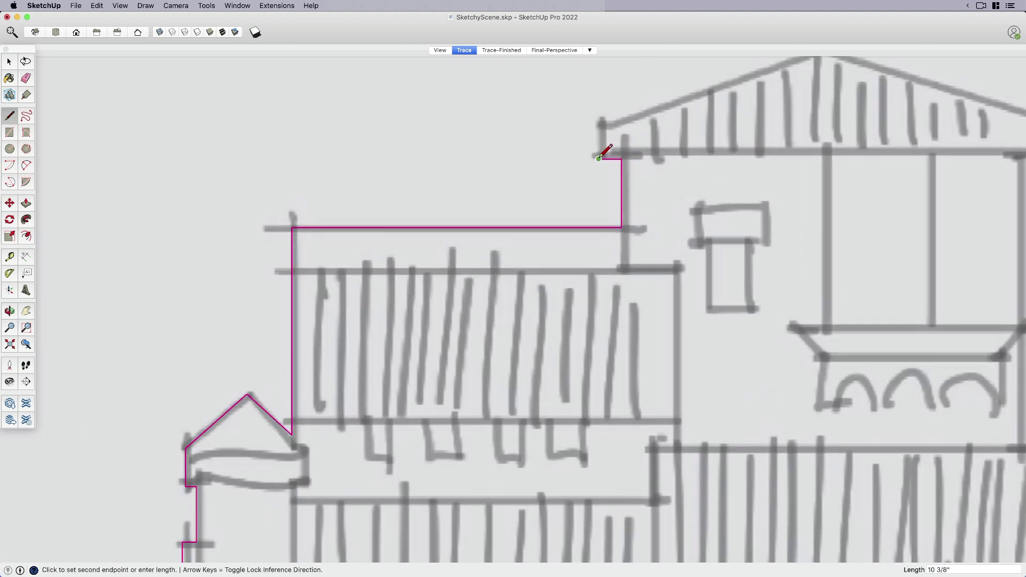
pyautogui.click(598, 126)
pyautogui.scroll(-3, 599, 126)
pyautogui.click(758, 67)
pyautogui.press('space')
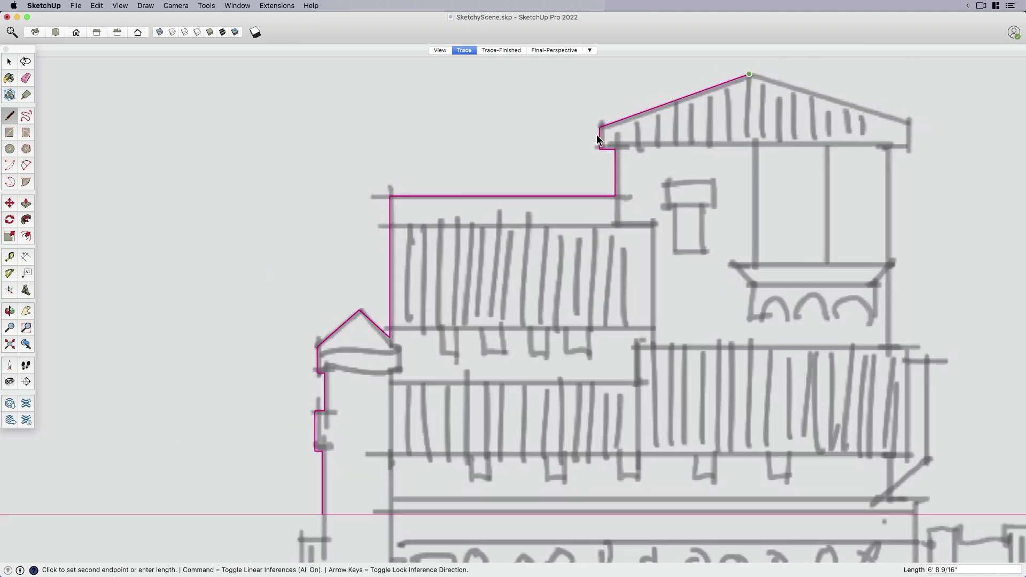
# Pan out to bring the whole sketch sheet into view and check the finished outline.
pyautogui.scroll(3, 596, 134)
pyautogui.scroll(2, 605, 162)
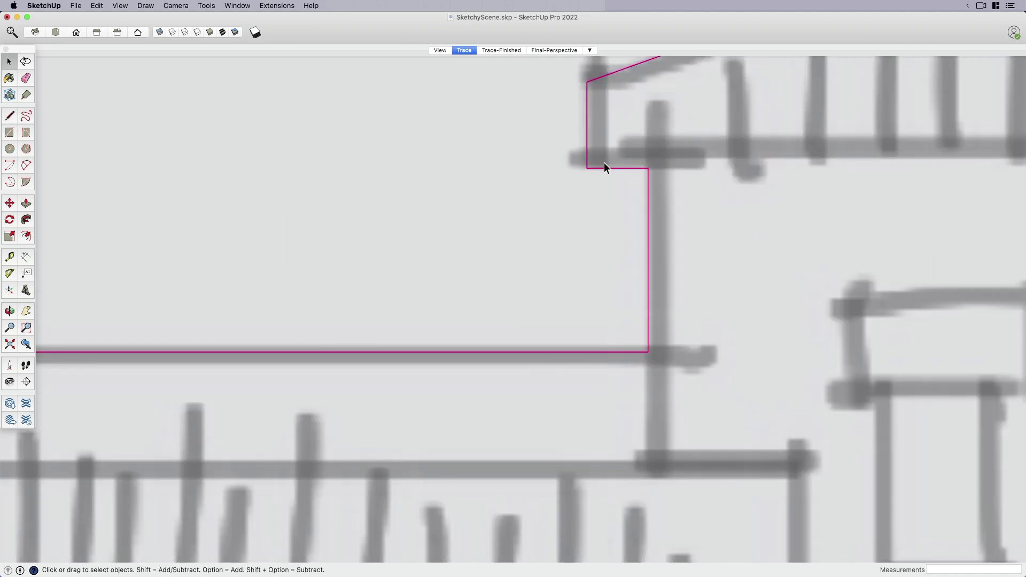
pyautogui.scroll(-8, 638, 168)
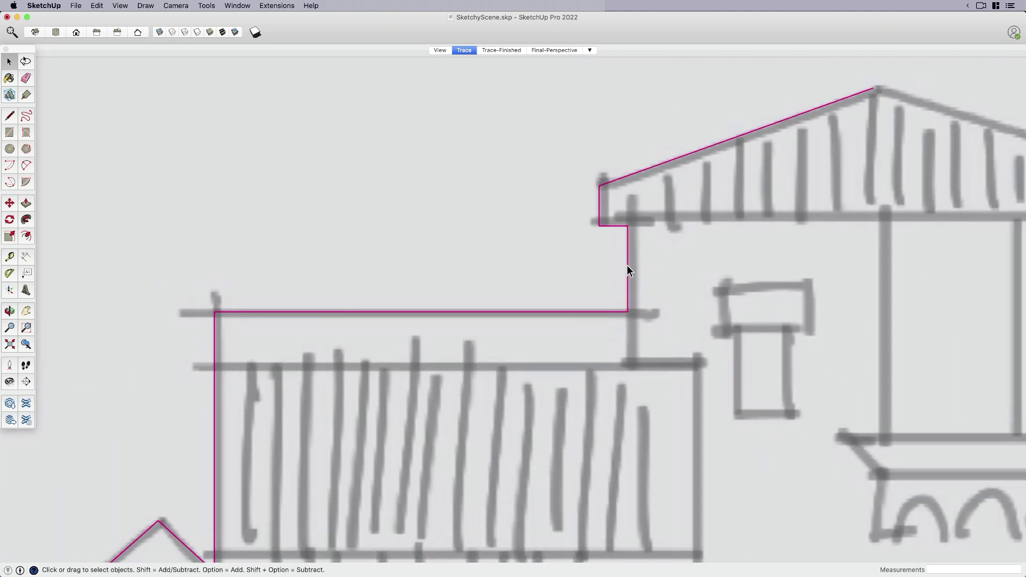
pyautogui.scroll(-3, 618, 360)
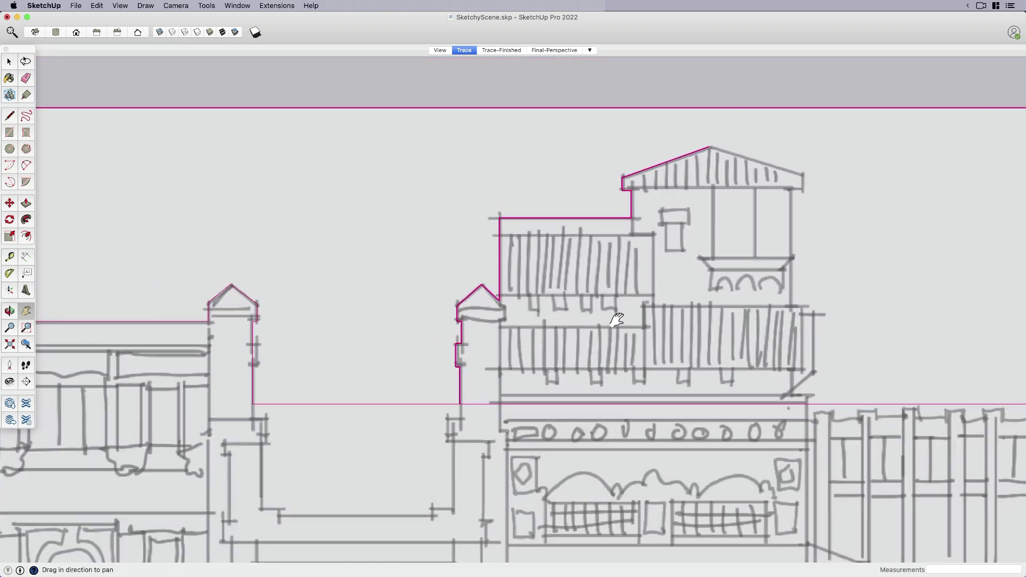
pyautogui.press('e')
pyautogui.scroll(-4, 584, 371)
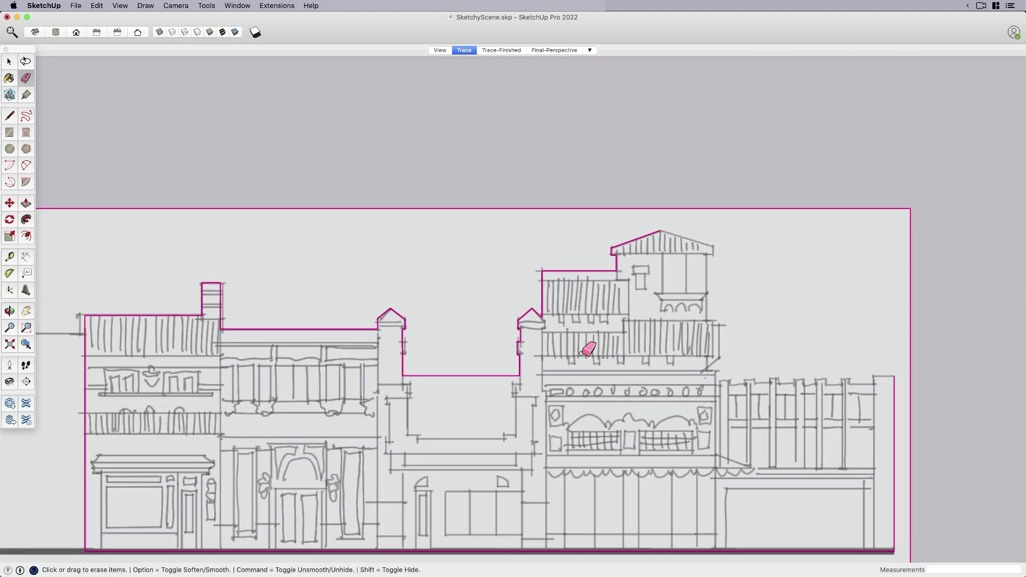
pyautogui.press('h')
pyautogui.moveTo(588, 342)
pyautogui.mouseDown()
pyautogui.moveTo(627, 293)
pyautogui.moveTo(624, 179)
pyautogui.mouseUp()
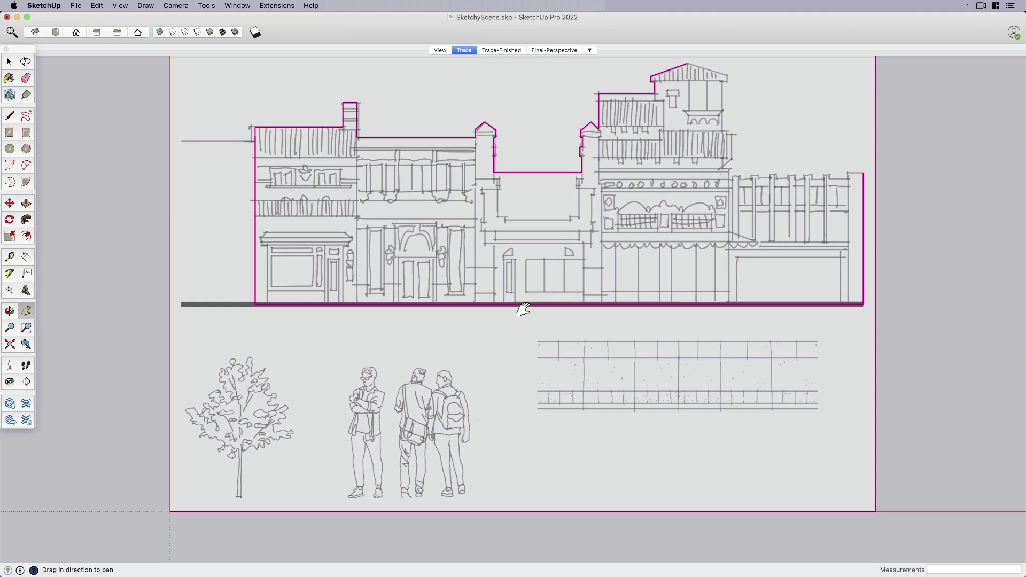
pyautogui.press('r')
pyautogui.press('space')
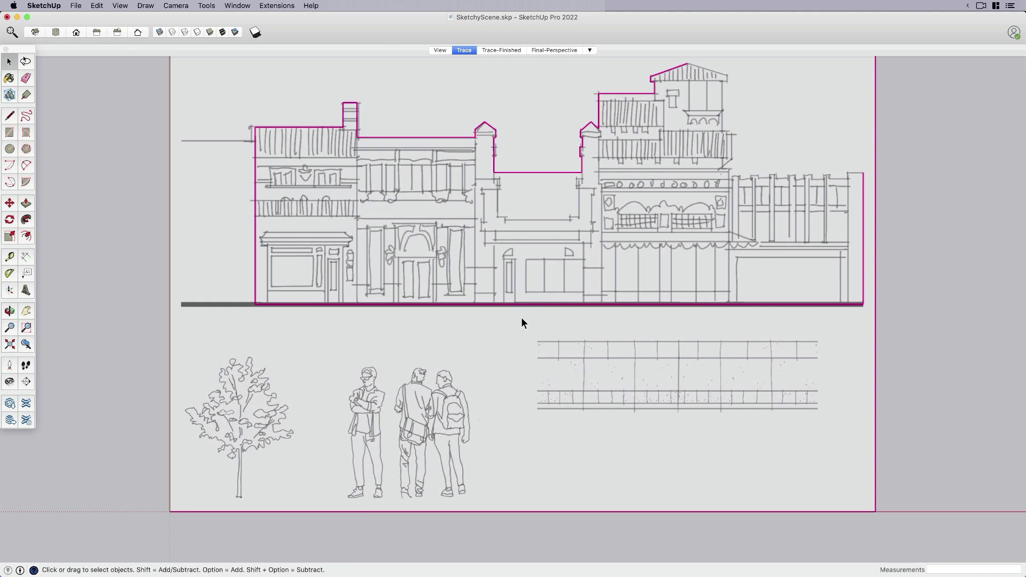
# Switch to the Trace-Finished scene and select the building facade.
pyautogui.click(500, 51)
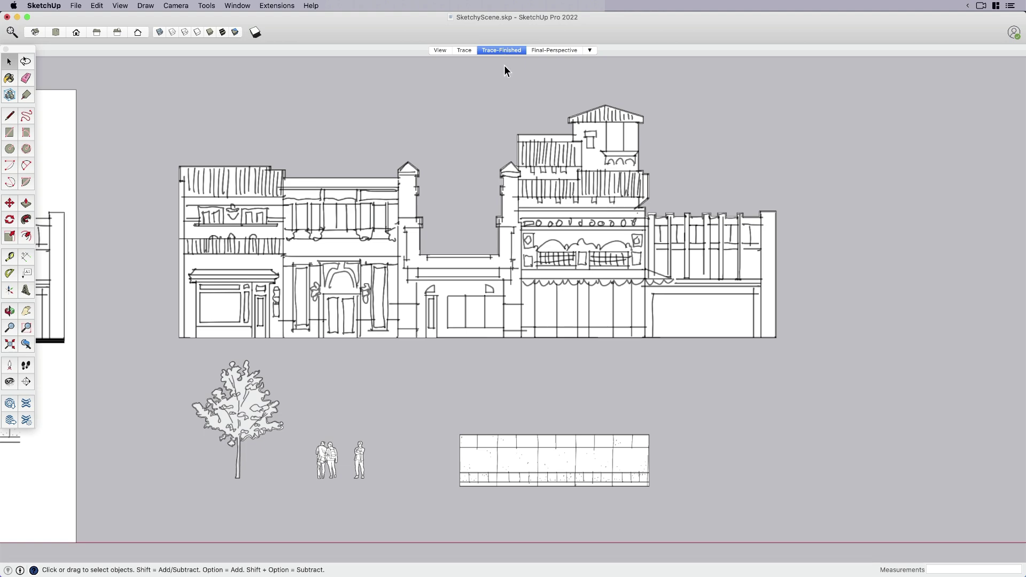
pyautogui.scroll(-3, 480, 267)
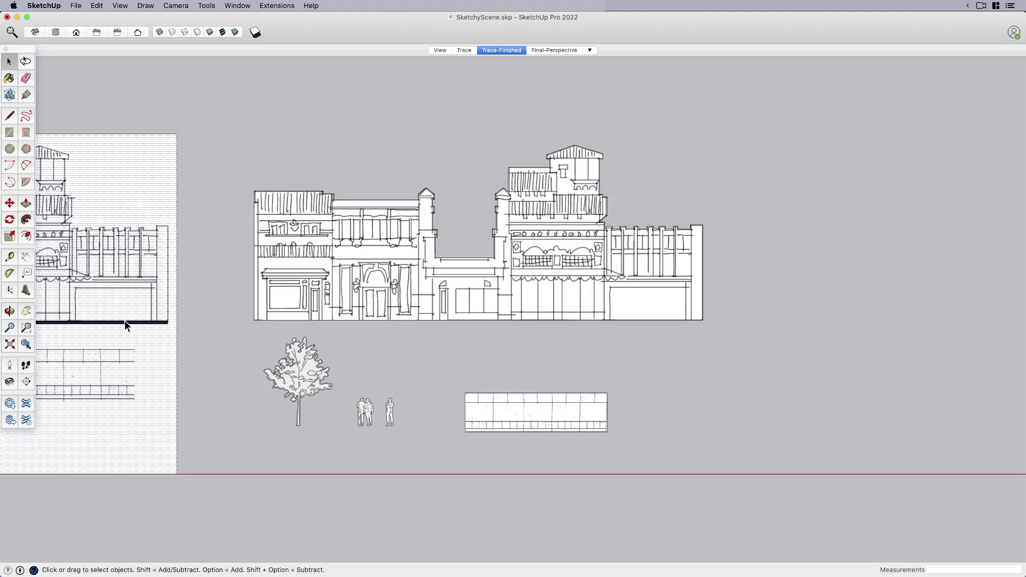
pyautogui.click(428, 274)
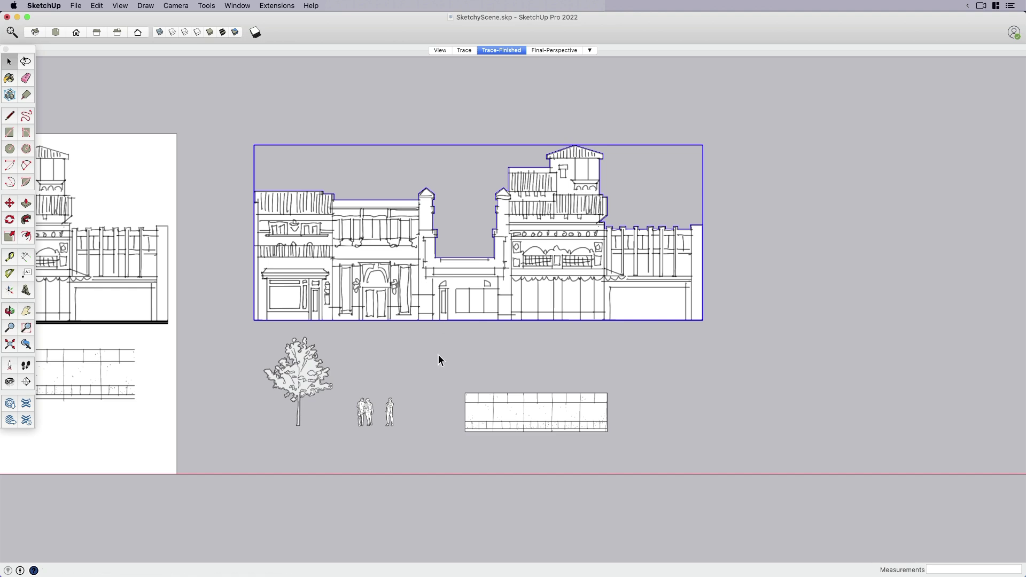
# Make the tree, the pair of people and the lone figure into separate groups.
pyautogui.click(300, 380)
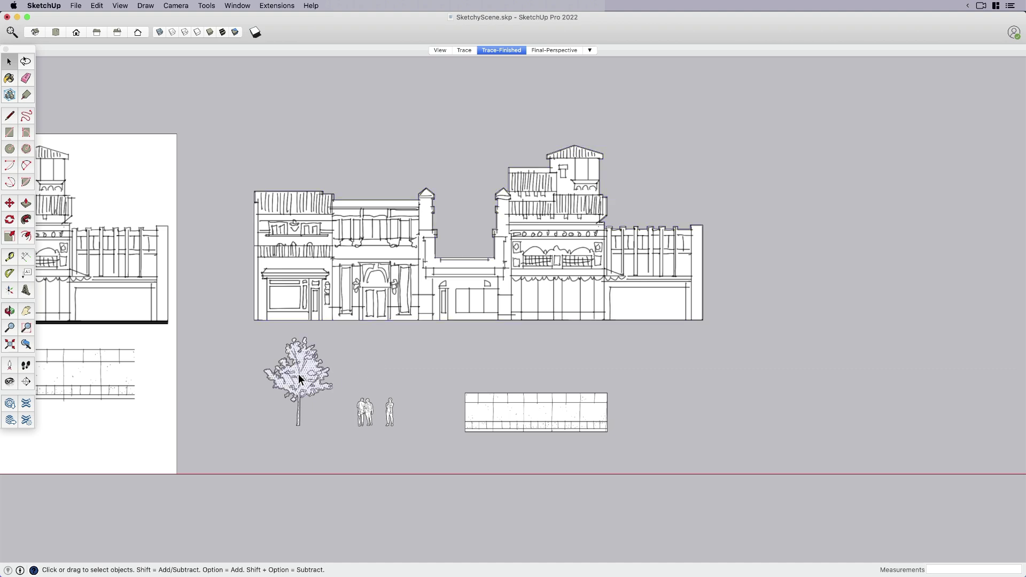
pyautogui.scroll(3, 300, 388)
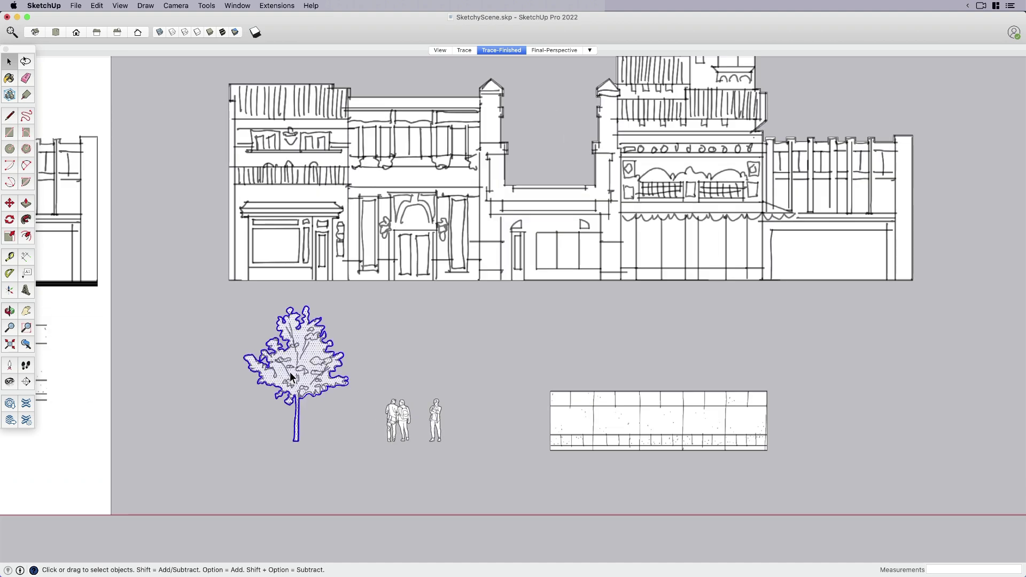
pyautogui.rightClick(295, 377)
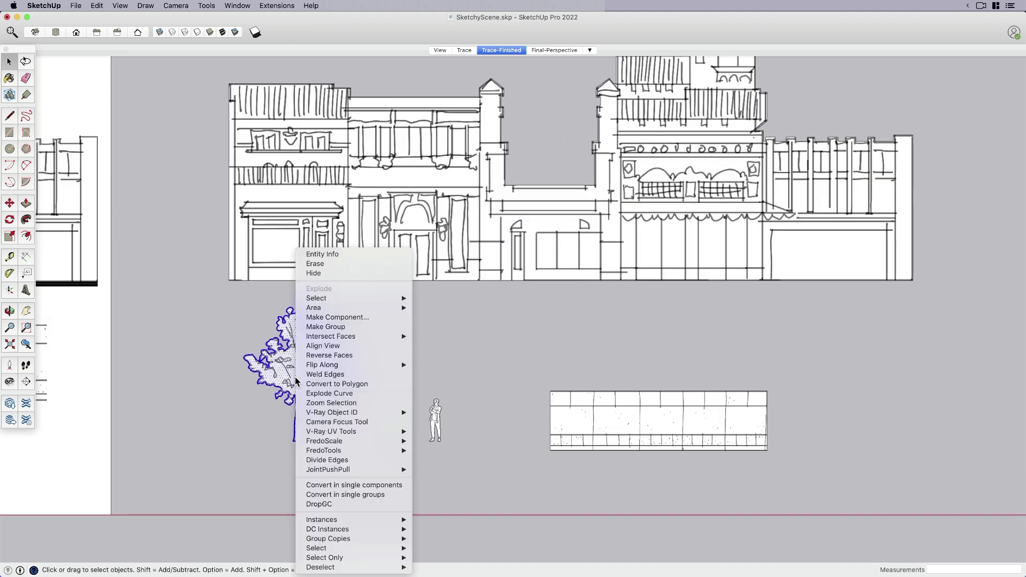
pyautogui.click(325, 327)
pyautogui.rightClick(397, 420)
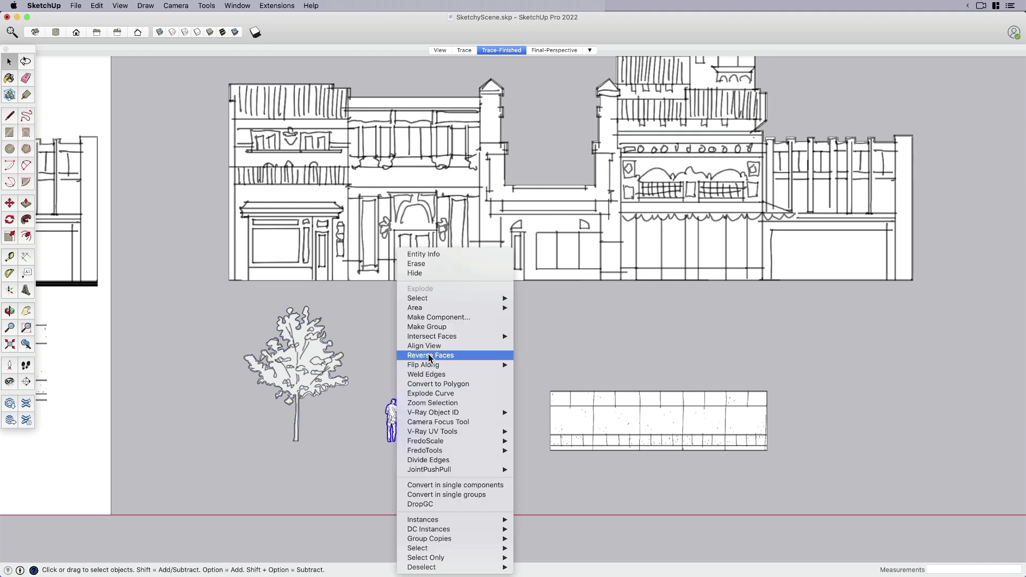
pyautogui.click(430, 327)
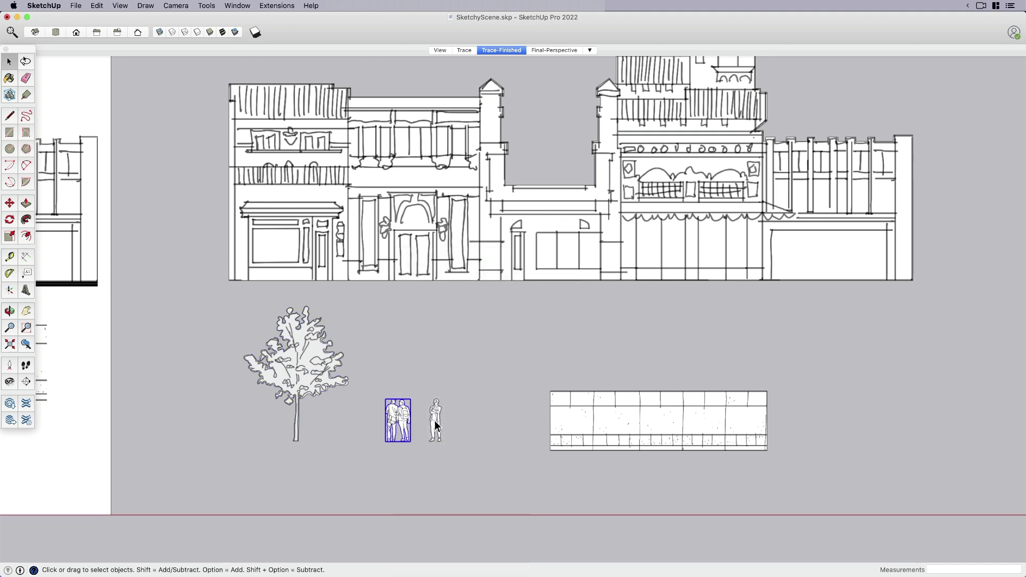
pyautogui.rightClick(435, 420)
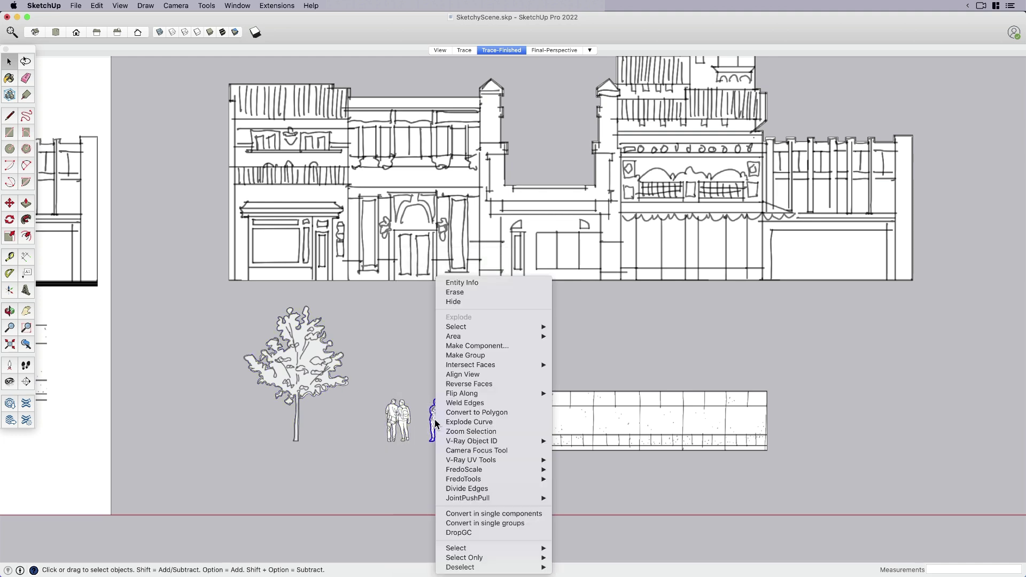
pyautogui.click(465, 355)
# Group the paving strip geometry, then select the building facade.
pyautogui.tripleClick(569, 412)
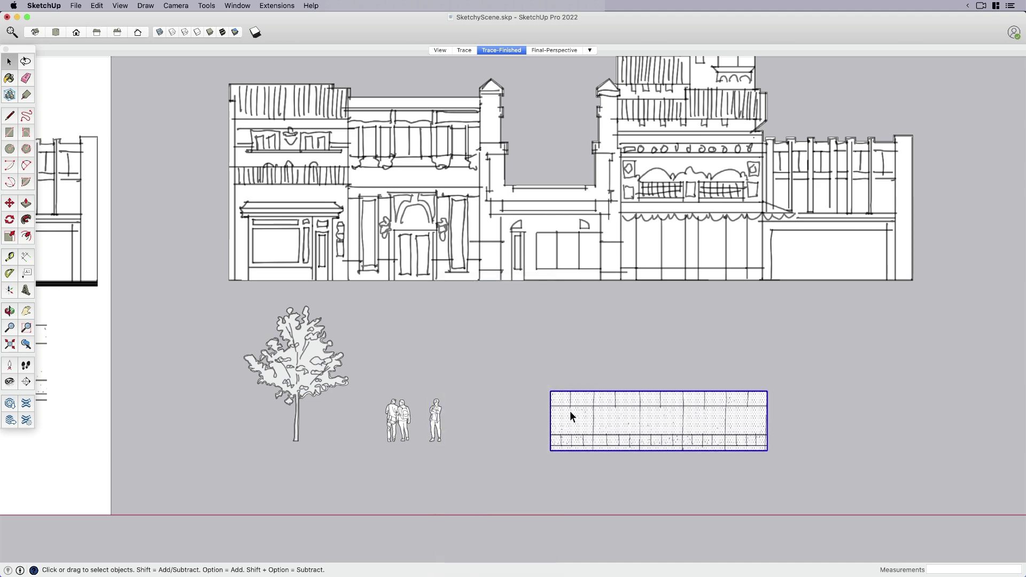
pyautogui.rightClick(570, 412)
pyautogui.click(603, 375)
pyautogui.scroll(-3, 587, 406)
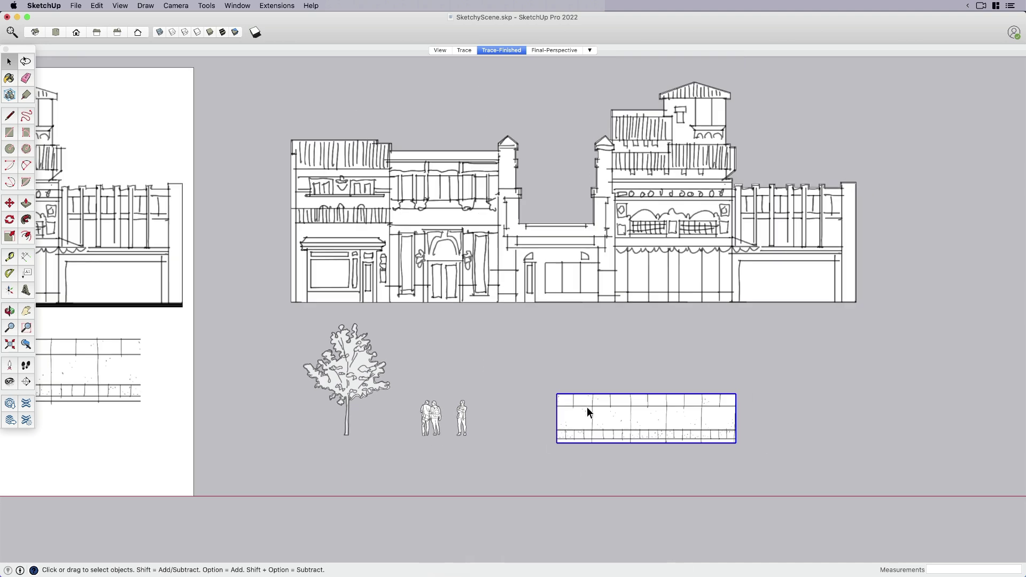
pyautogui.click(421, 284)
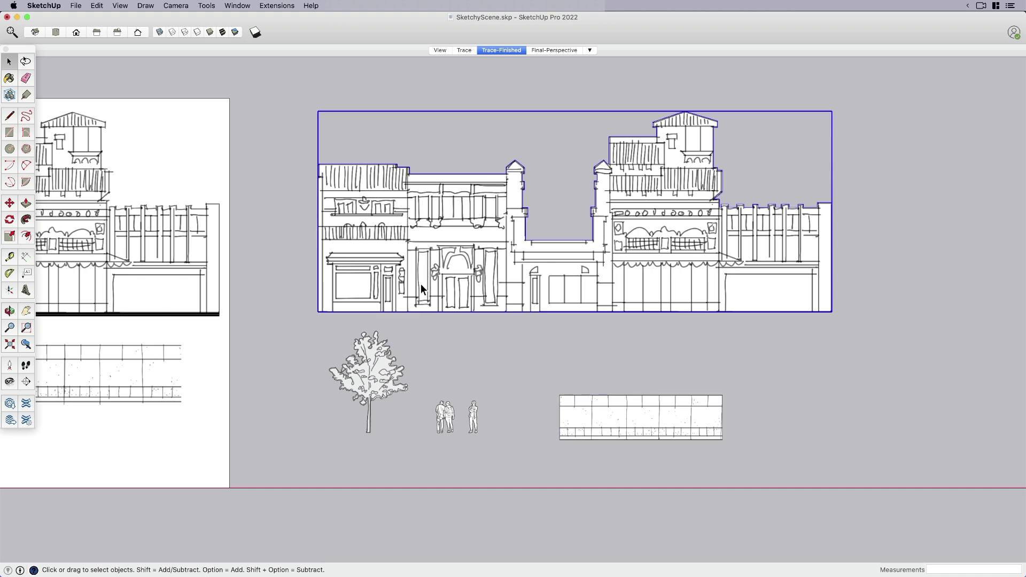
# Orbit into perspective and try a first rotation of the facade, then cancel it.
pyautogui.press('o')
pyautogui.moveTo(532, 390); pyautogui.dragTo(476, 342)
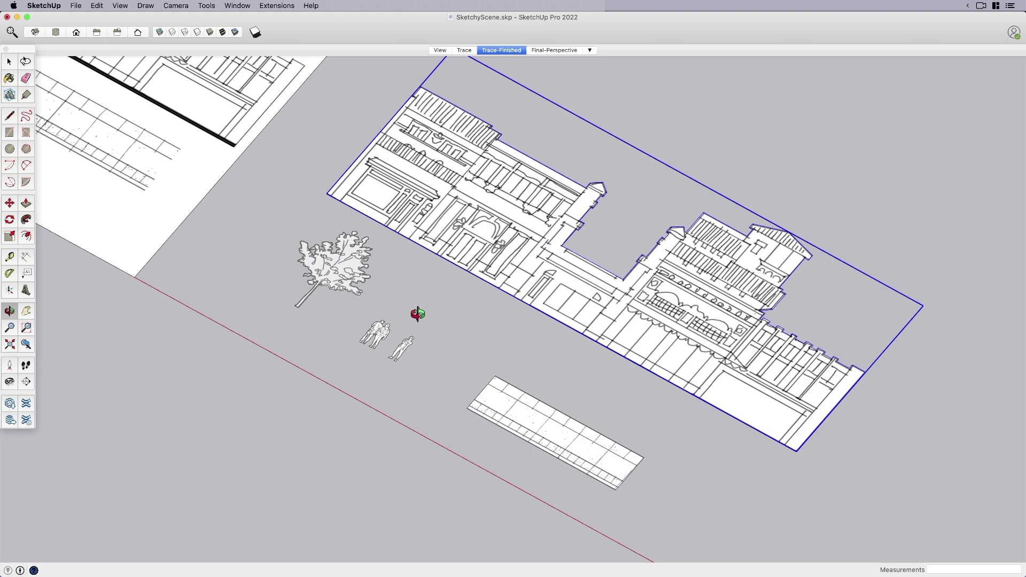
pyautogui.click(10, 221)
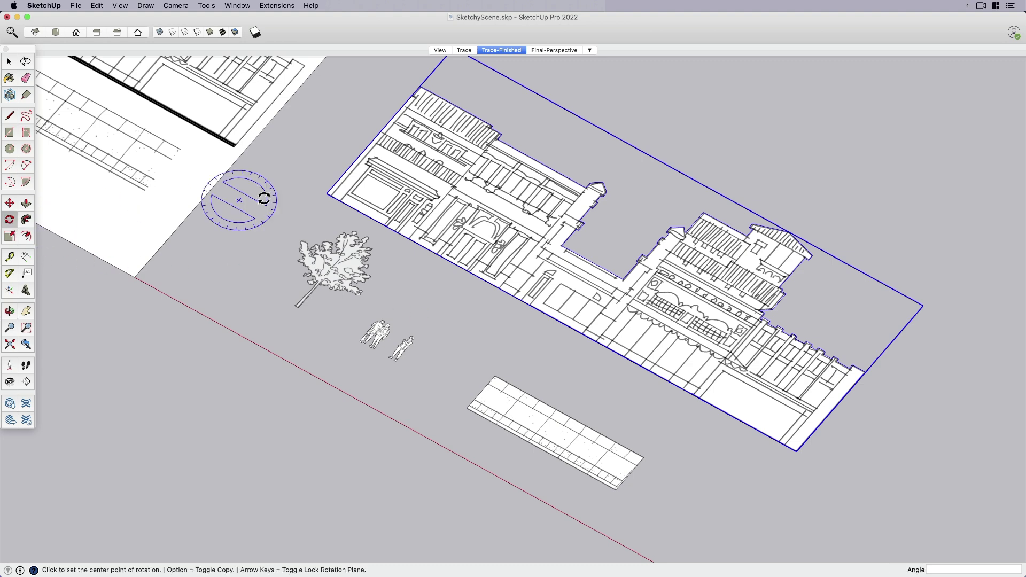
pyautogui.click(327, 194)
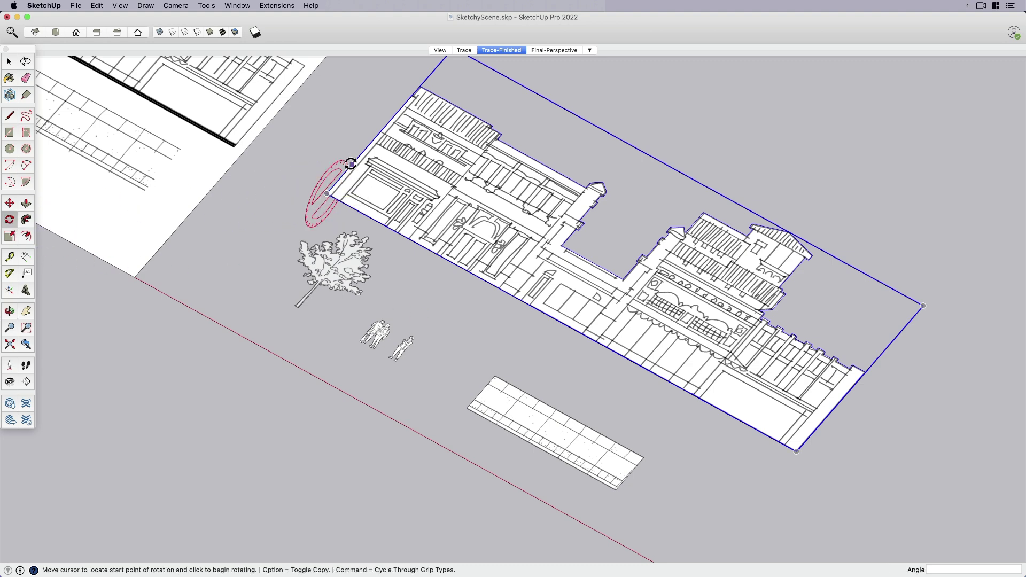
pyautogui.click(350, 164)
pyautogui.click(399, 169)
pyautogui.press('space')
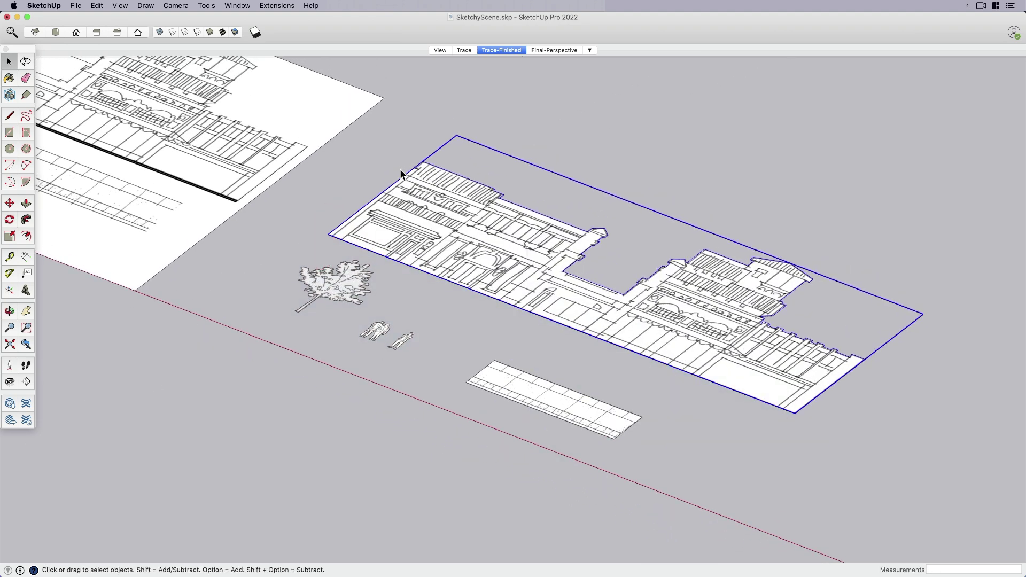
# Select the tree and facade, abandon that rotation, and keep only the facade selected.
pyautogui.click(339, 291)
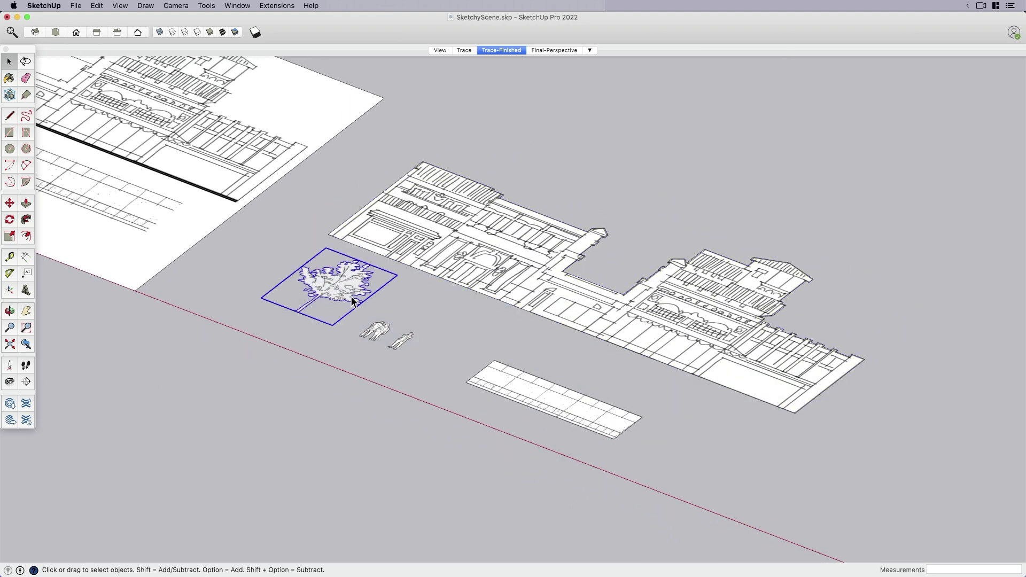
pyautogui.keyDown('shift'); pyautogui.click(448, 230); pyautogui.keyUp('shift')
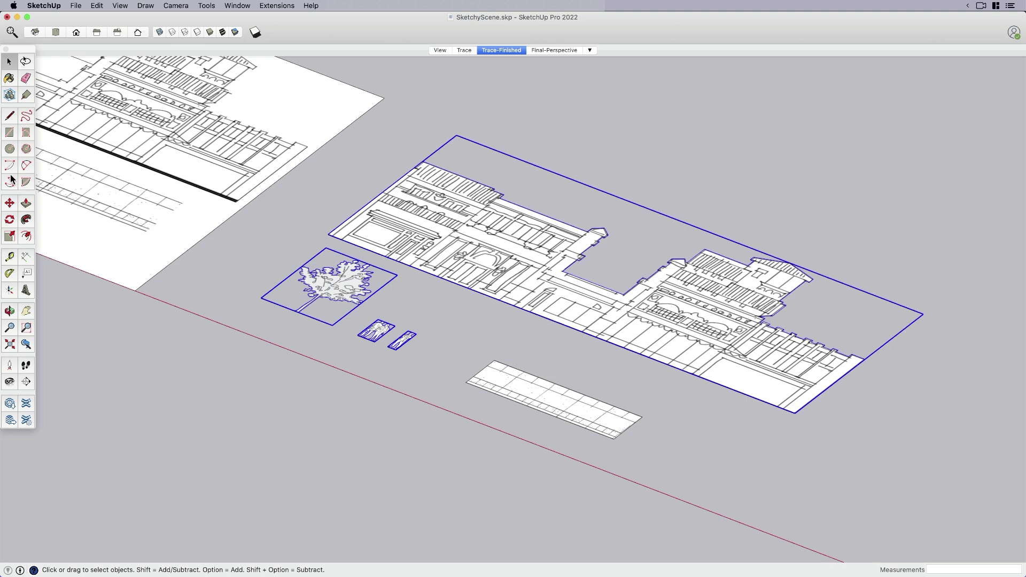
pyautogui.click(9, 219)
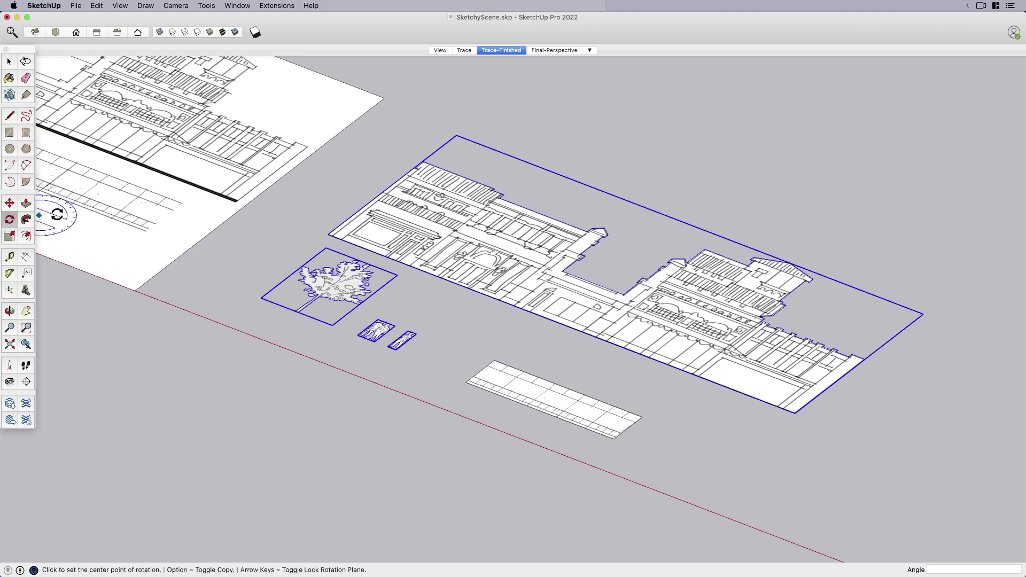
pyautogui.click(328, 234)
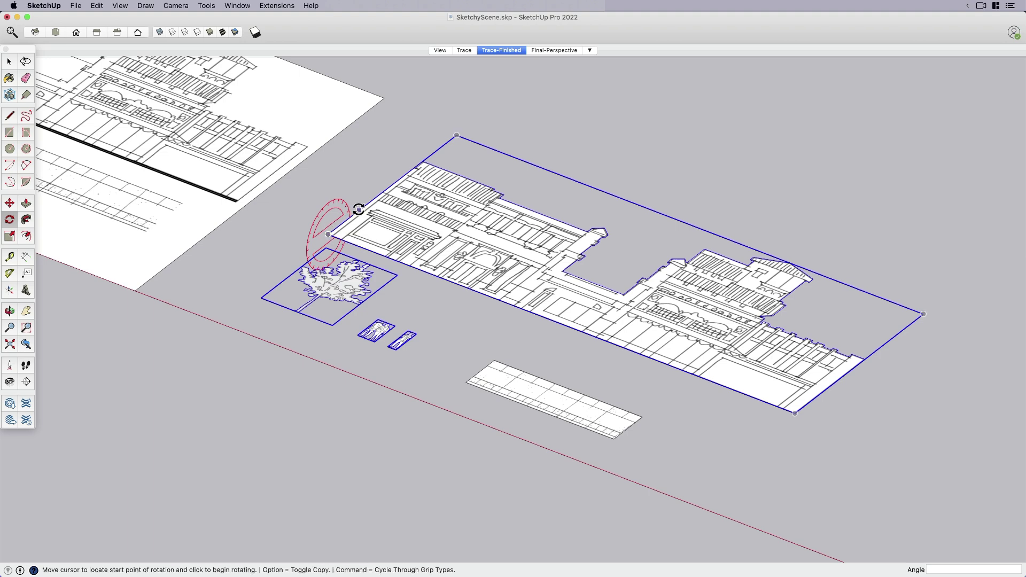
pyautogui.click(359, 209)
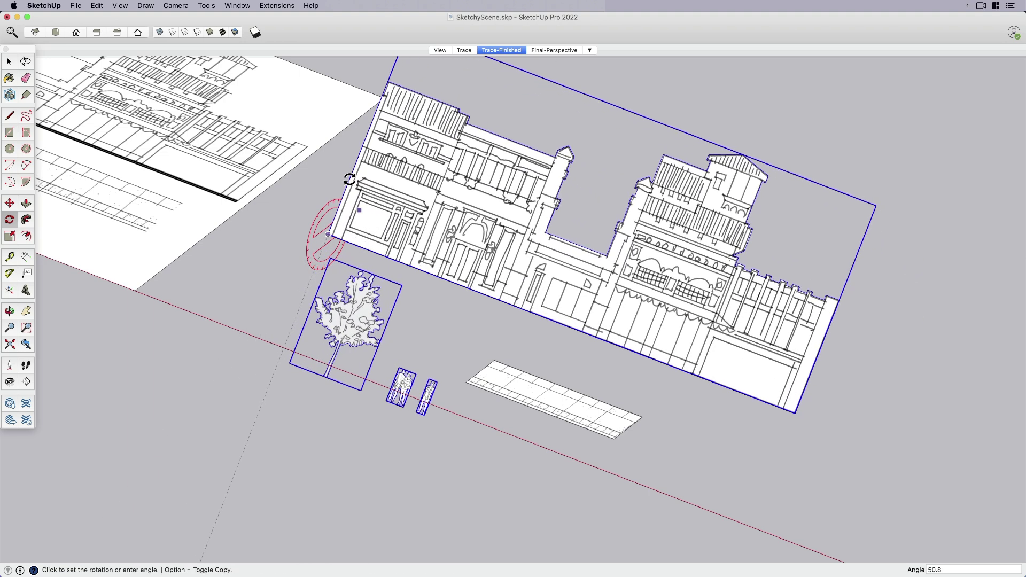
pyautogui.press('space')
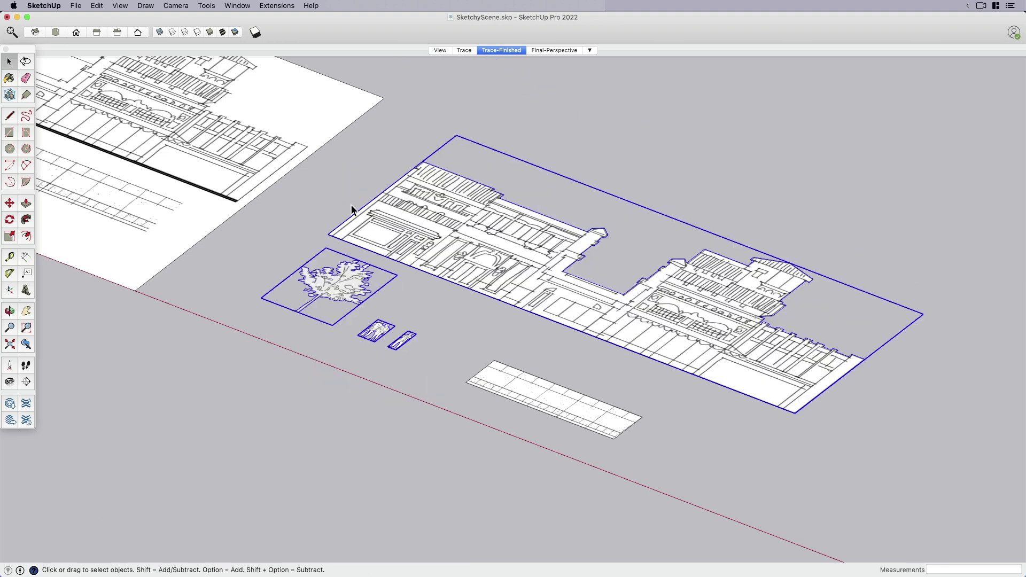
pyautogui.keyDown('shift'); pyautogui.click(331, 285); pyautogui.keyUp('shift')
pyautogui.keyDown('shift'); pyautogui.click(376, 331); pyautogui.keyUp('shift')
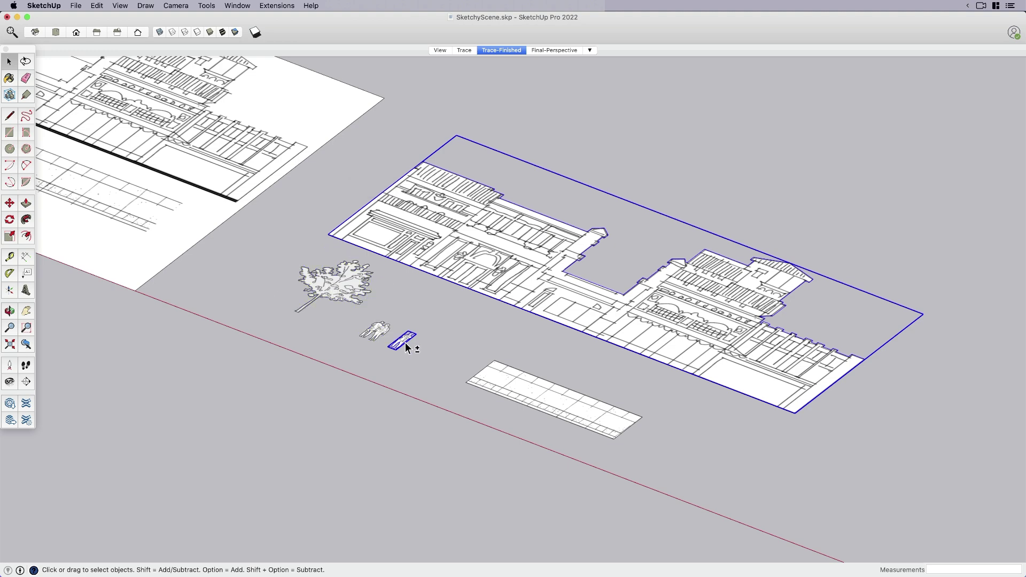
# Tilt the facade upright by rotating it 90°.
pyautogui.press('q')
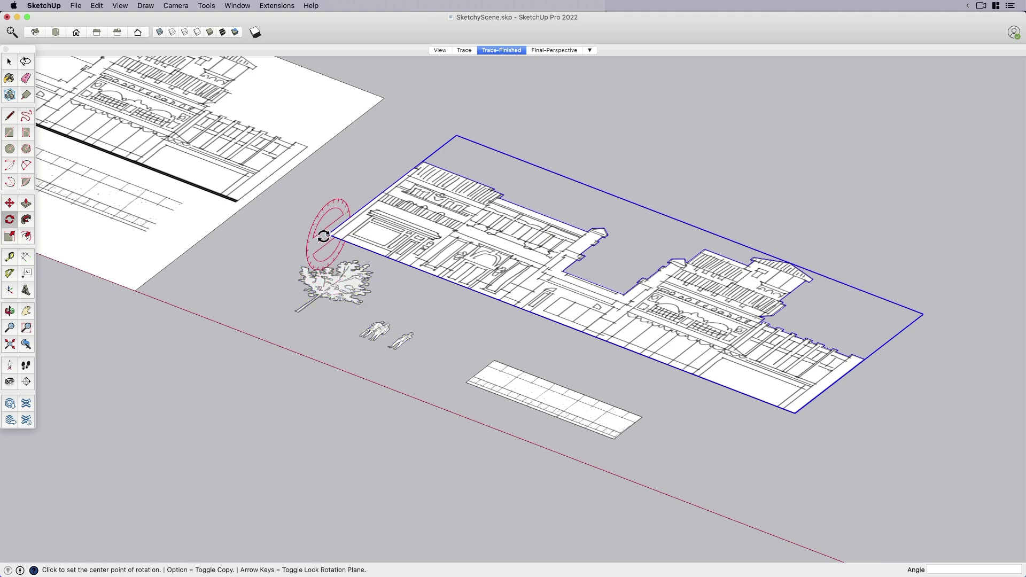
pyautogui.click(344, 221)
pyautogui.write('9')
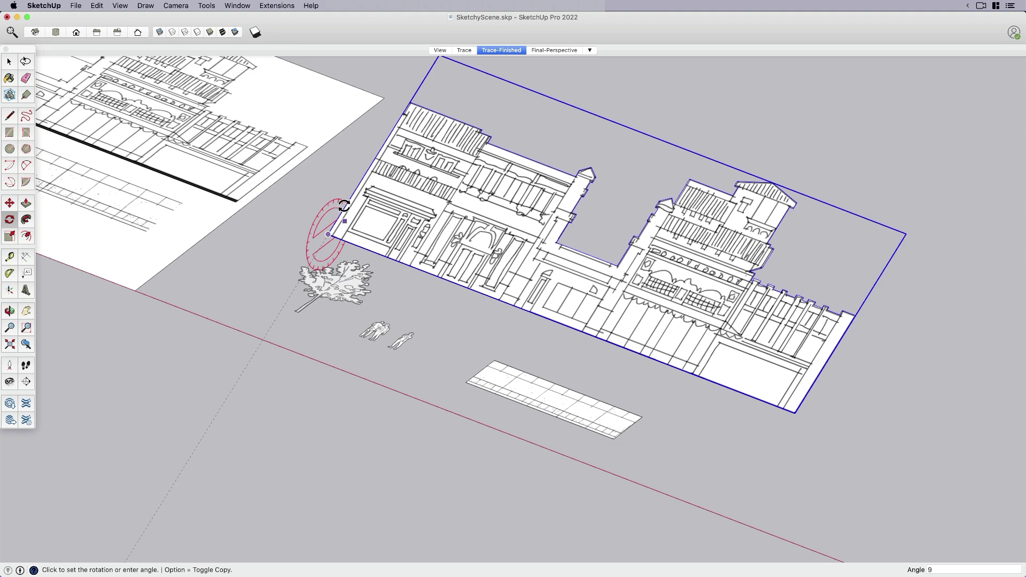
pyautogui.write('0')
pyautogui.press('Return')
pyautogui.press('space')
# Stand the tree and small person upright with a 90° rotation.
pyautogui.click(359, 301)
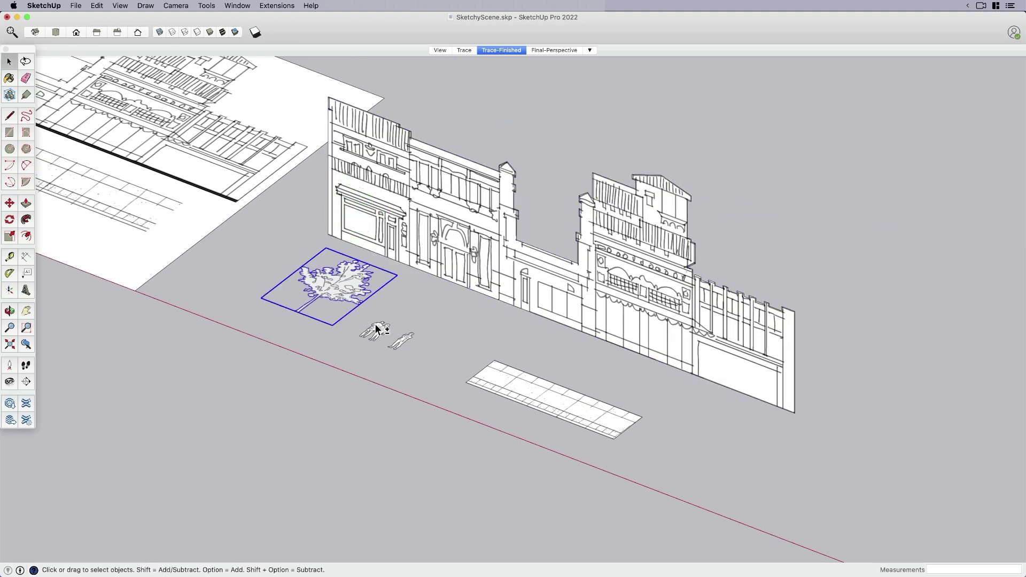
pyautogui.keyDown('shift'); pyautogui.click(400, 347); pyautogui.keyUp('shift')
pyautogui.press('r')
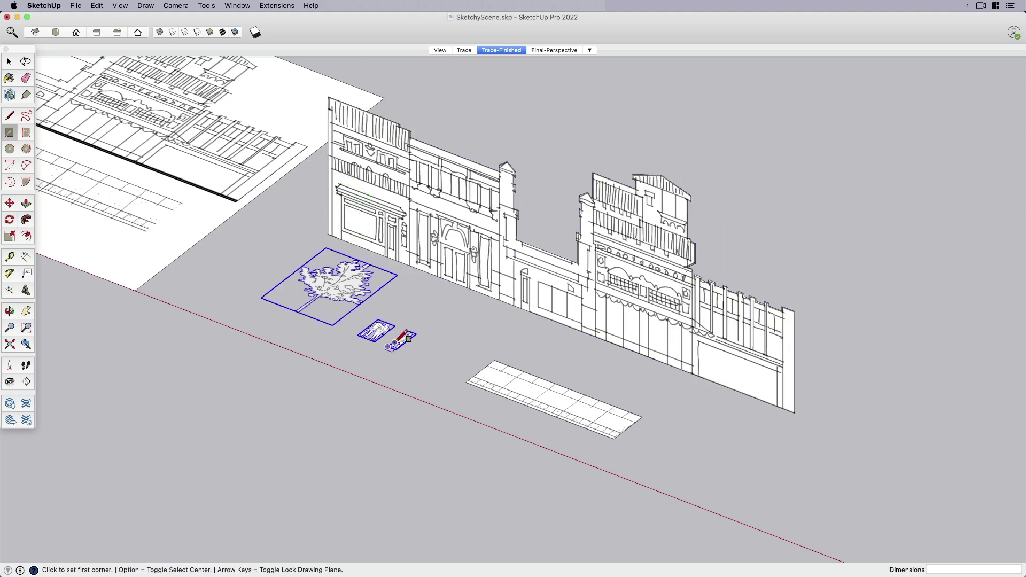
pyautogui.press('space')
pyautogui.press('q')
pyautogui.click(260, 298)
pyautogui.click(276, 292)
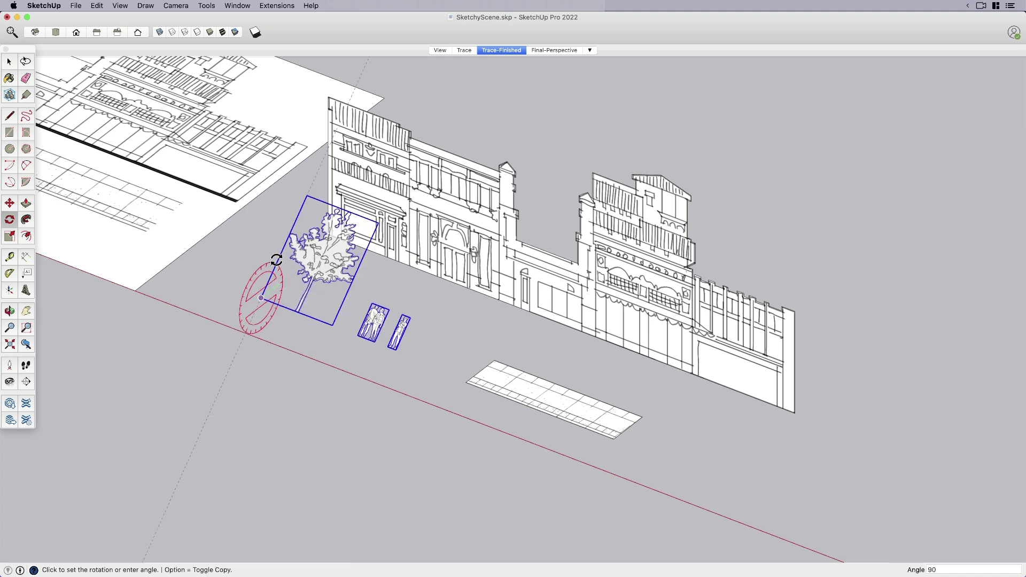
pyautogui.press('Return')
# Move the tree and both people figures further left of the street facade.
pyautogui.press('space')
pyautogui.click(288, 323)
pyautogui.moveTo(289, 323); pyautogui.dragTo(338, 241, button='middle')
pyautogui.keyDown('shift'); pyautogui.moveTo(449, 274); pyautogui.dragTo(433, 312, button='middle'); pyautogui.keyUp('shift')
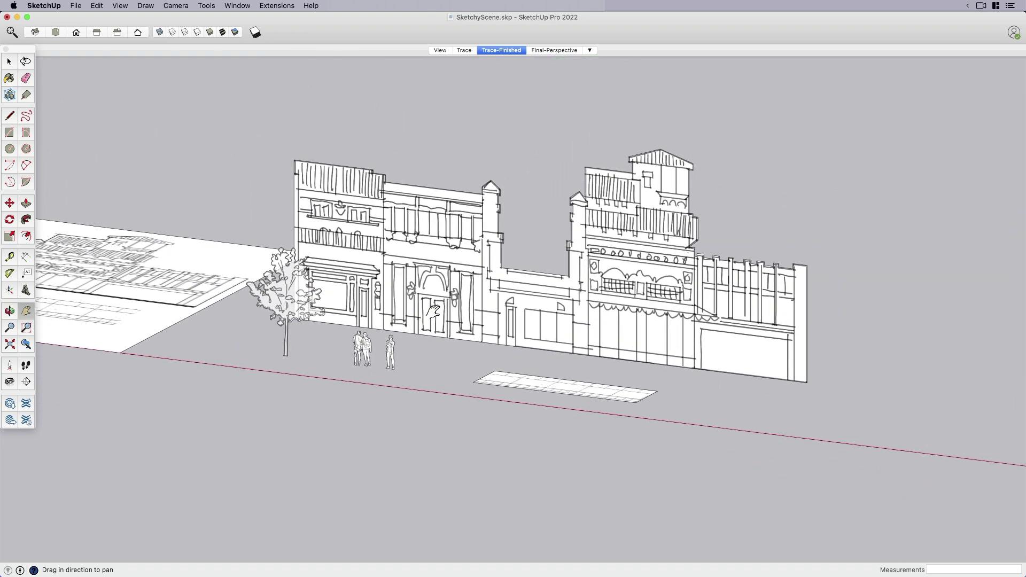
pyautogui.click(433, 307)
pyautogui.click(364, 350)
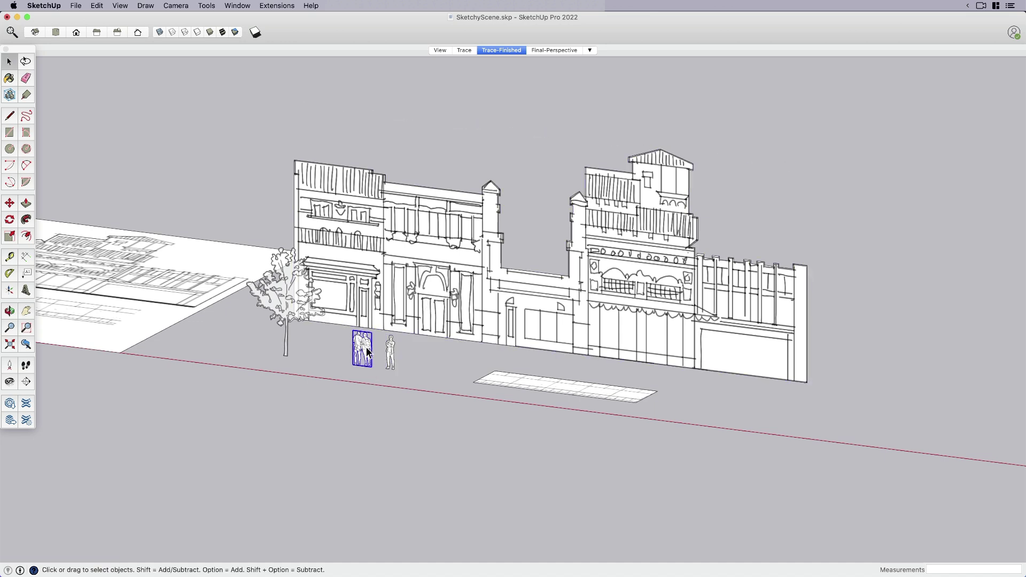
pyautogui.click(294, 317)
pyautogui.keyDown('shift'); pyautogui.moveTo(400, 330); pyautogui.dragTo(364, 366); pyautogui.keyUp('shift')
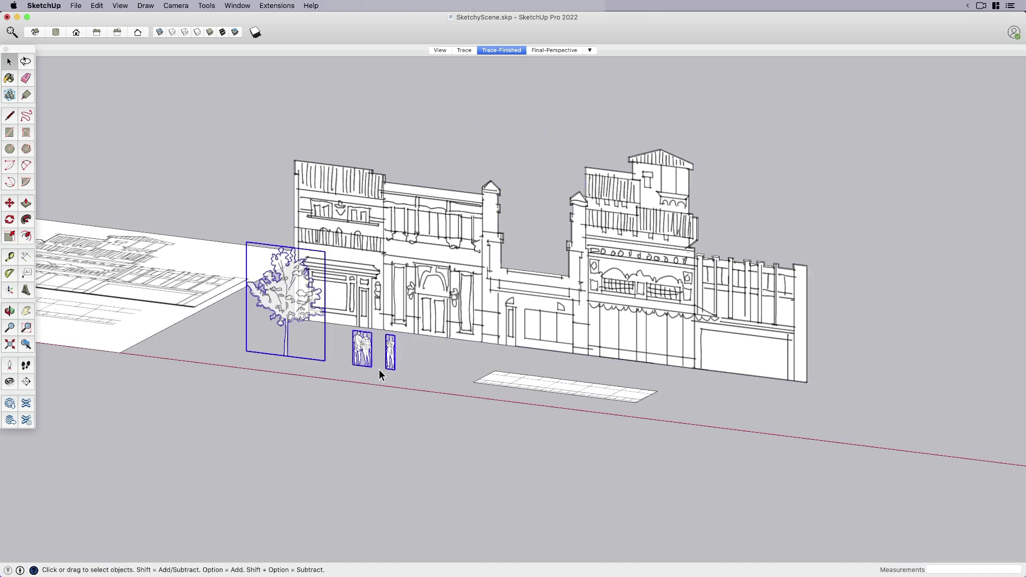
pyautogui.press('m')
pyautogui.click(420, 378)
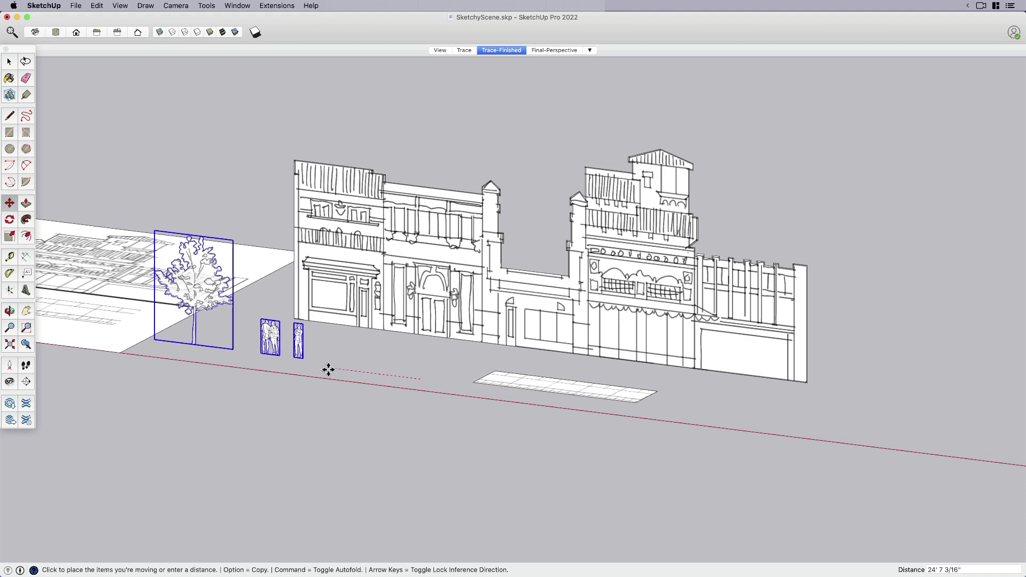
pyautogui.click(328, 370)
pyautogui.press('space')
# Inside the facade group, set the facade face's texture to Projected.
pyautogui.click(460, 305)
pyautogui.moveTo(641, 339); pyautogui.dragTo(582, 342, button='middle')
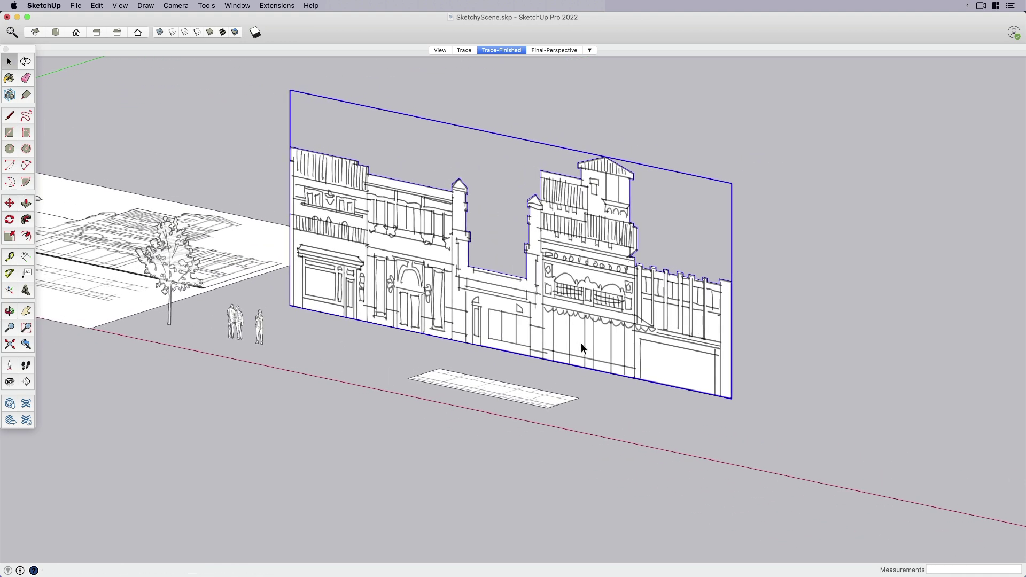
pyautogui.doubleClick(550, 328)
pyautogui.rightClick(533, 318)
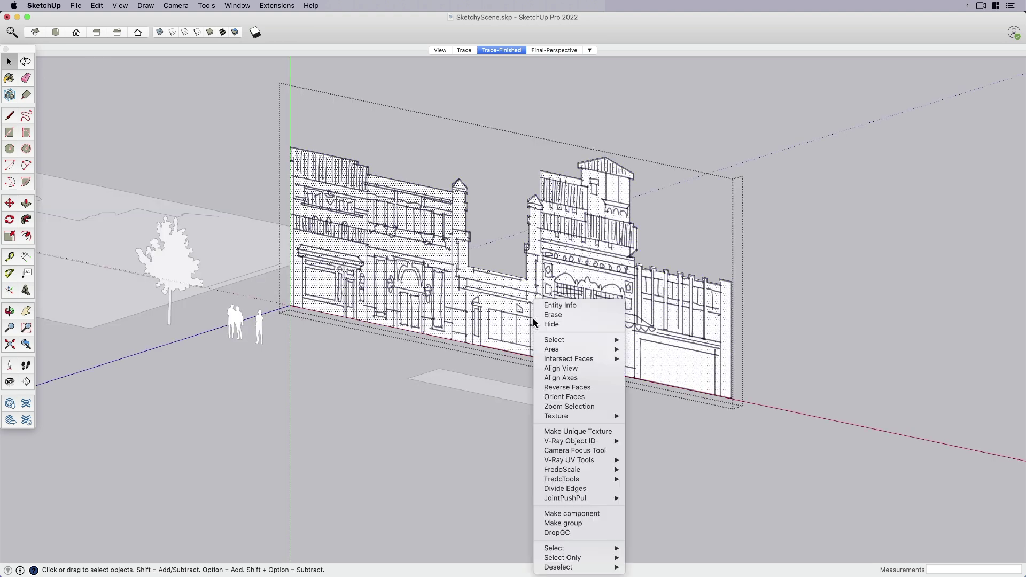
pyautogui.moveTo(573, 416)
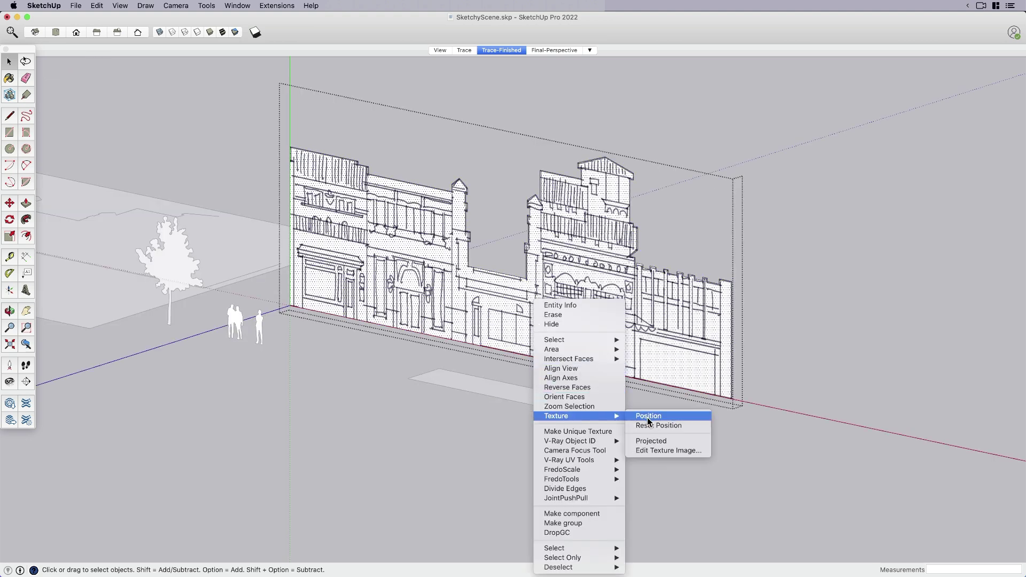
pyautogui.click(663, 441)
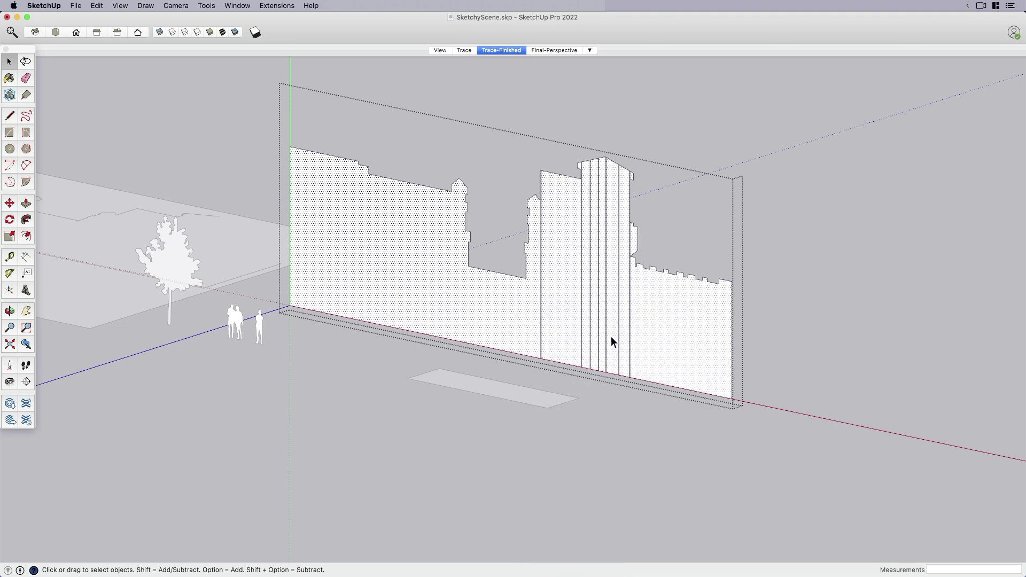
# Undo the texture change, then try extruding the facade face and undo that extrusion.
pyautogui.press('super+z')
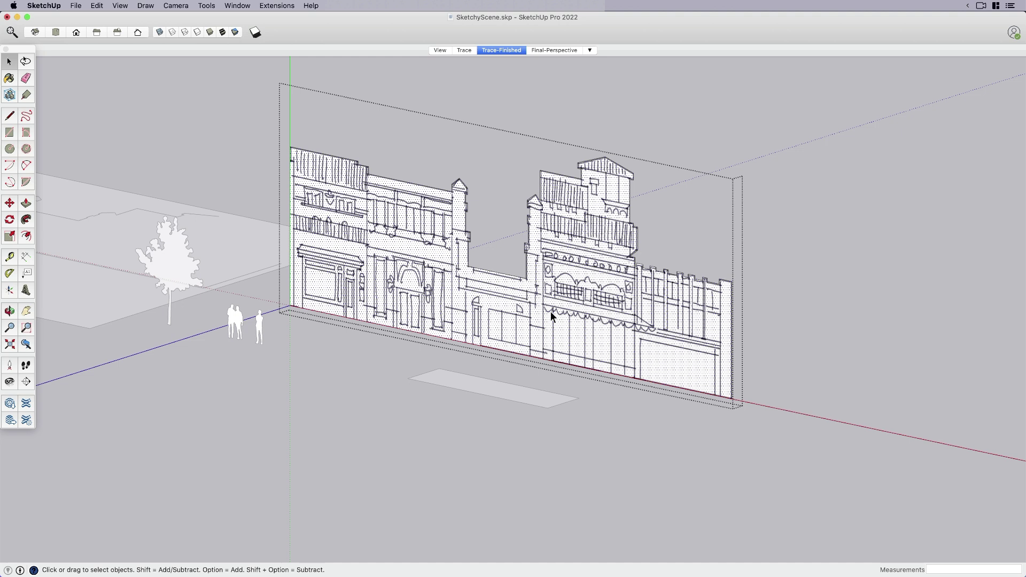
pyautogui.press('p')
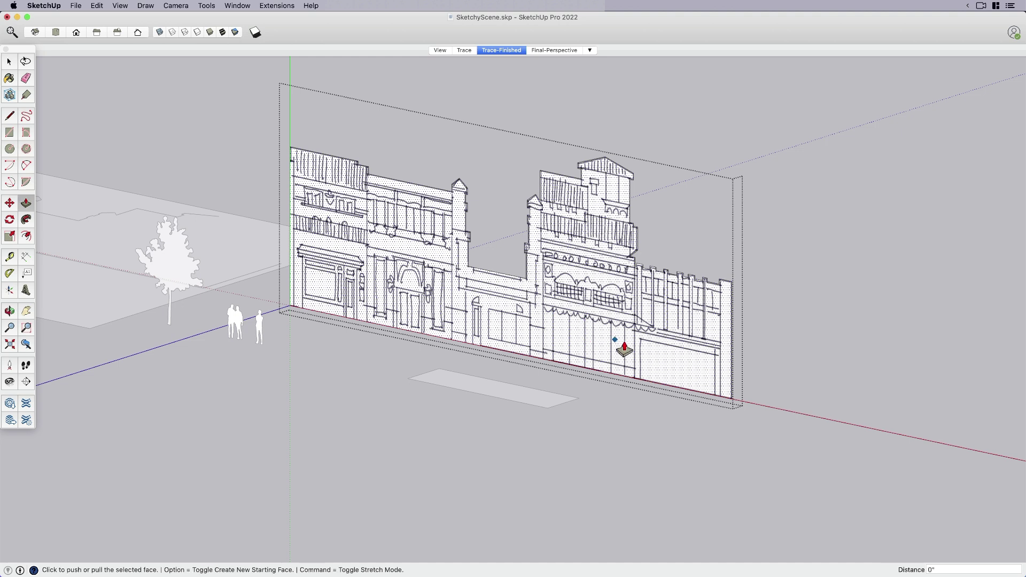
pyautogui.click(682, 367)
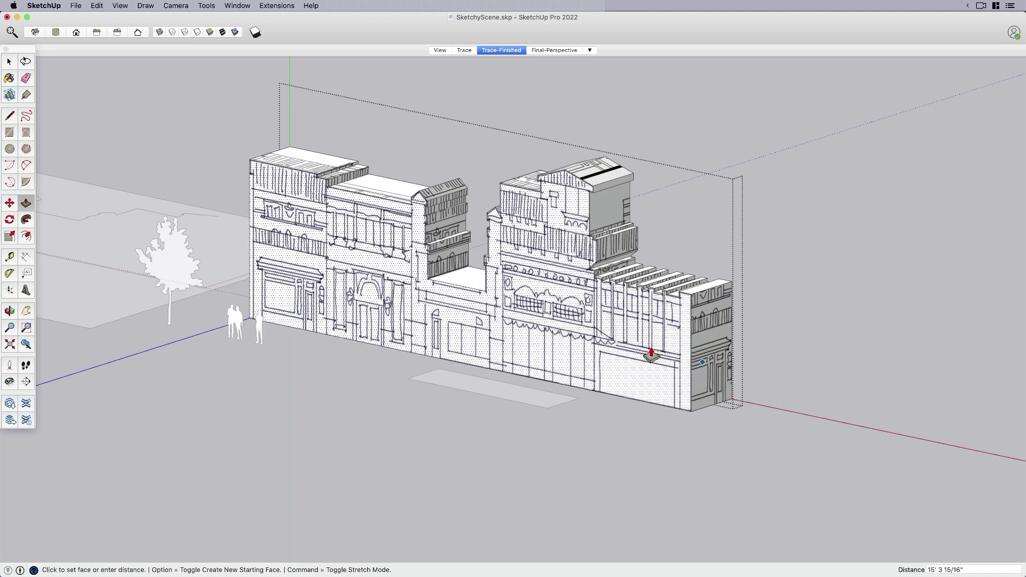
pyautogui.click(629, 365)
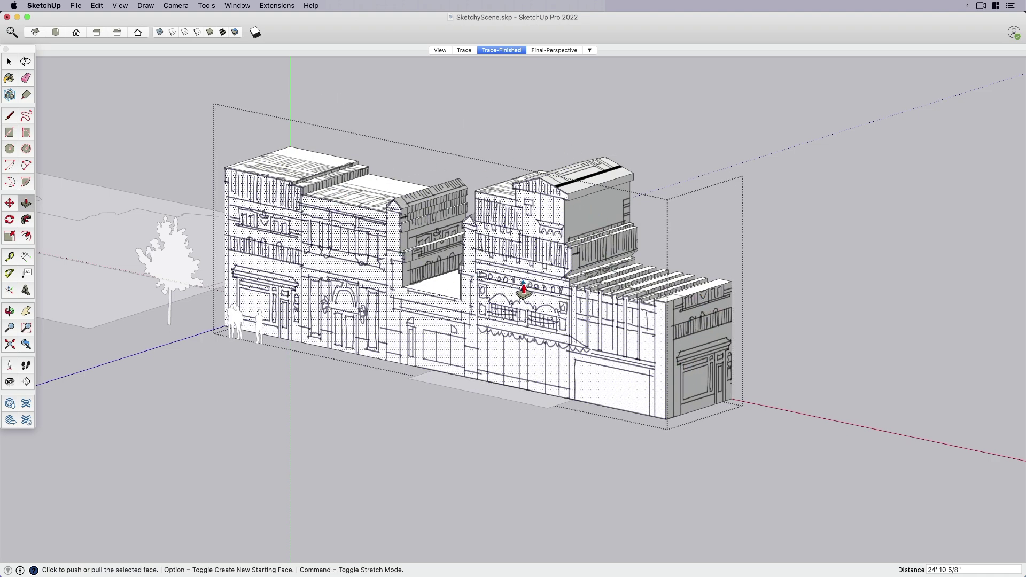
pyautogui.press('super+z')
# Sample the facade's sketch material and extrude the facade outward into a deep block.
pyautogui.press('space')
pyautogui.press('b')
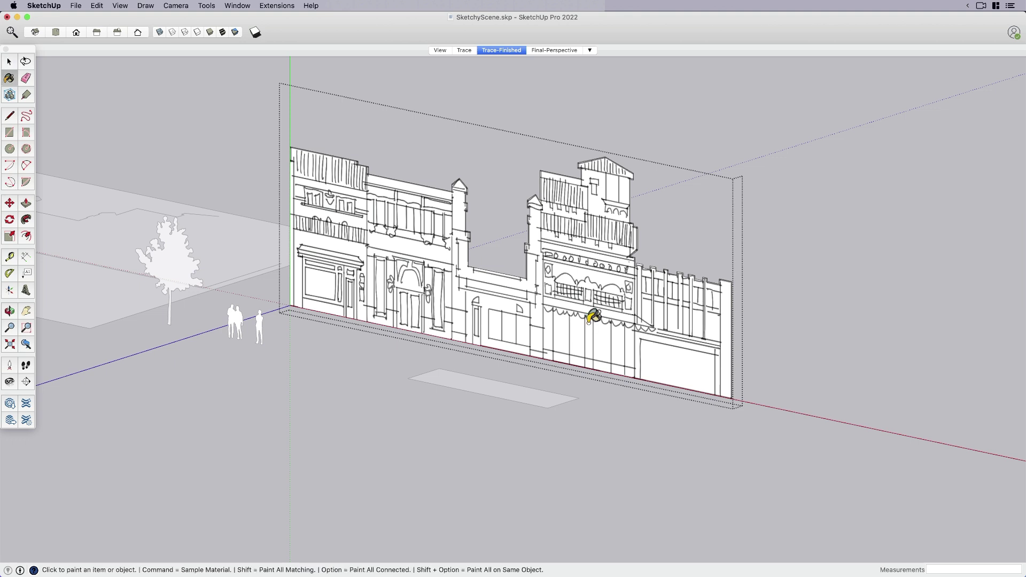
pyautogui.press('super')
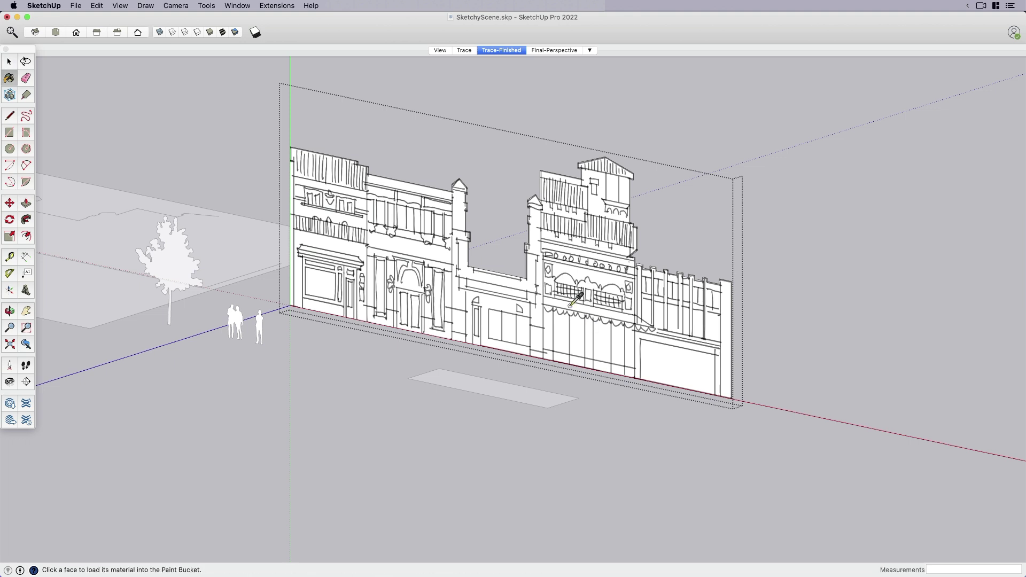
pyautogui.keyDown('super'); pyautogui.click(571, 304); pyautogui.keyUp('super')
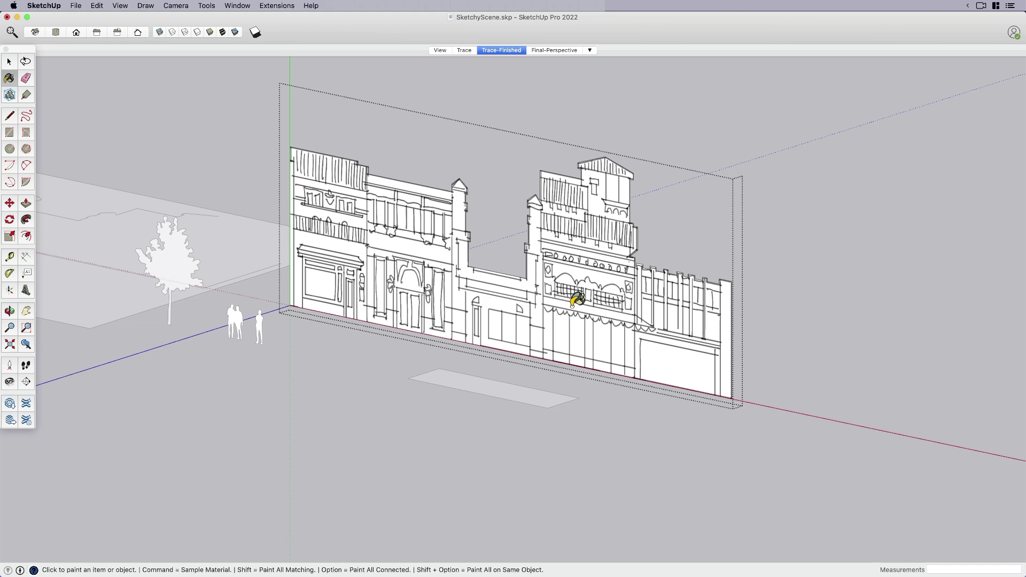
pyautogui.press('p')
pyautogui.click(688, 346)
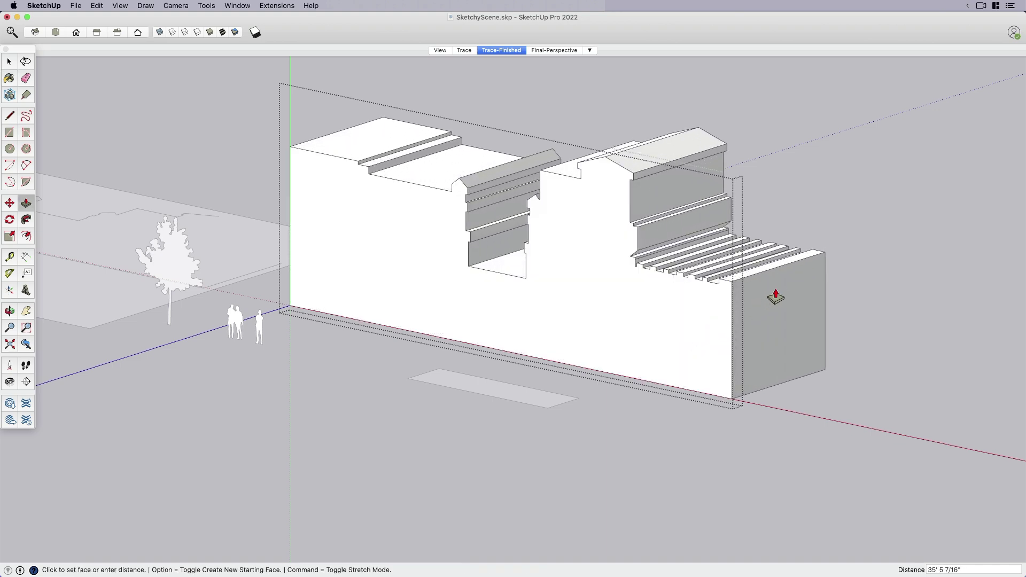
pyautogui.click(804, 279)
# Paint the sampled sketch material onto the front facade face.
pyautogui.press('space')
pyautogui.click(575, 323)
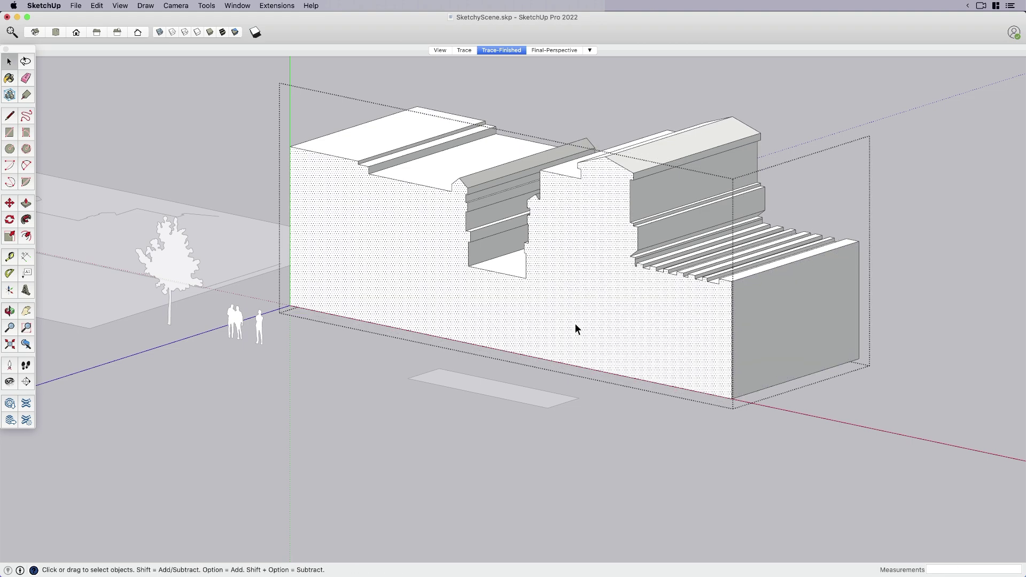
pyautogui.press('b')
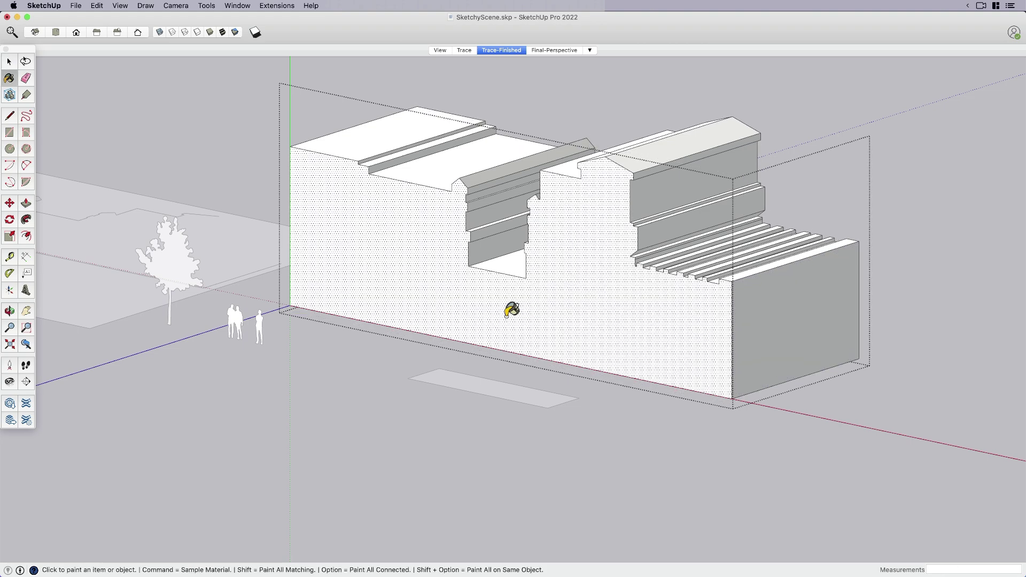
pyautogui.click(464, 292)
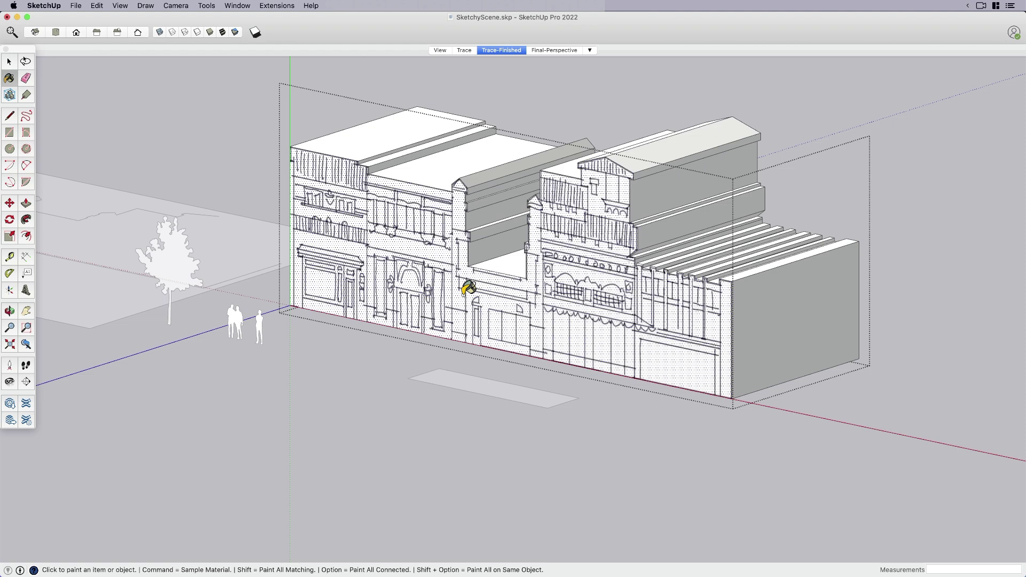
pyautogui.press('space')
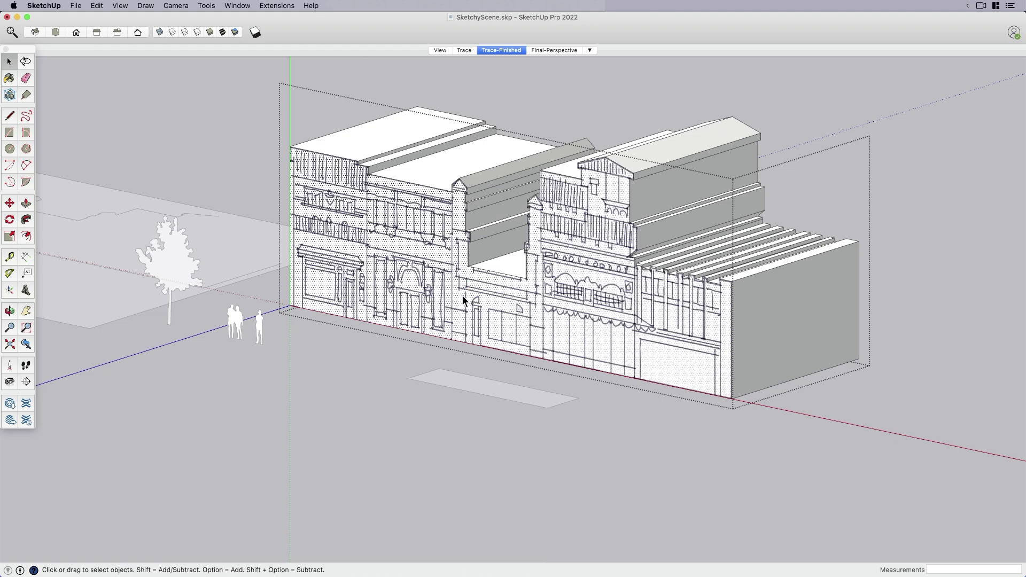
pyautogui.keyDown('shift'); pyautogui.moveTo(470, 318); pyautogui.dragTo(470, 339, button='middle'); pyautogui.keyUp('shift')
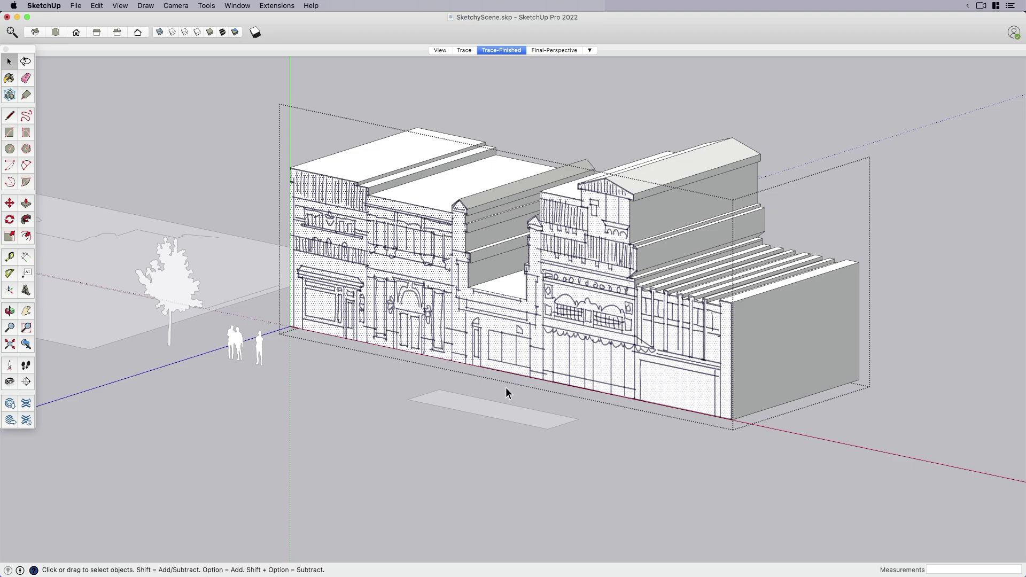
# Offset the central roof outline inward into a parapet and lower the inner roof.
pyautogui.moveTo(478, 460); pyautogui.dragTo(550, 431, button='middle')
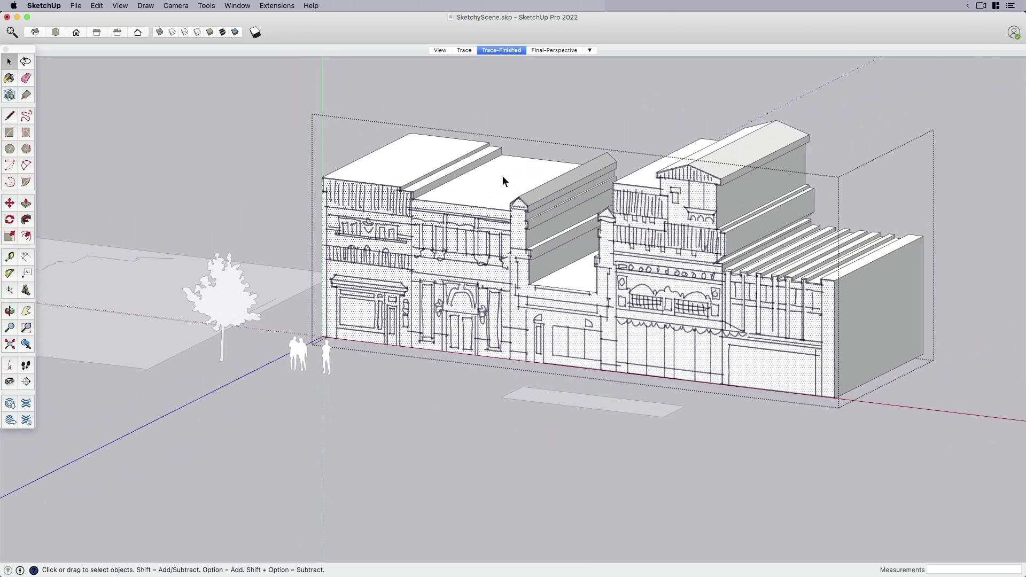
pyautogui.click(478, 191)
pyautogui.scroll(2, 475, 193)
pyautogui.press('f')
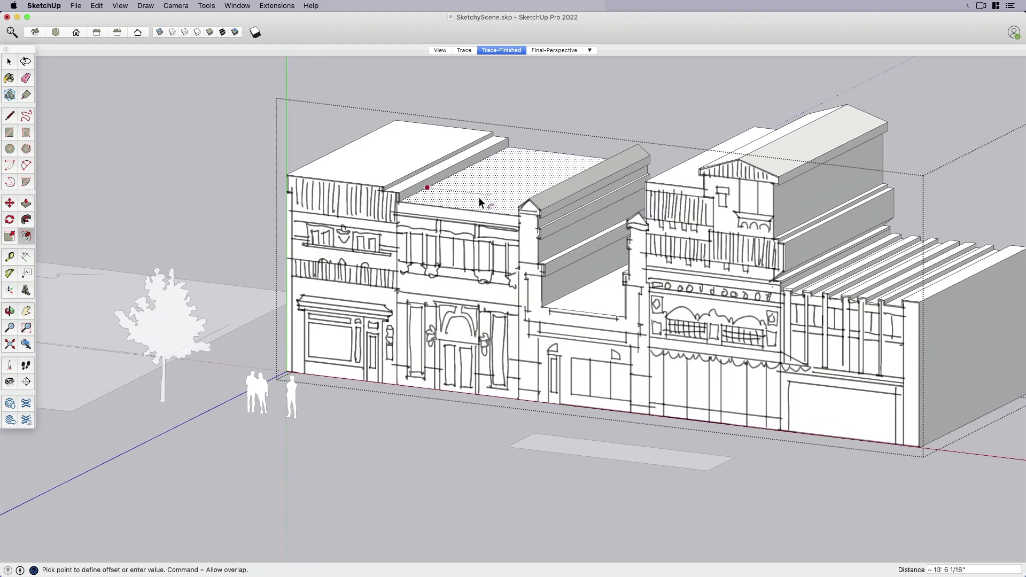
pyautogui.moveTo(447, 185); pyautogui.dragTo(485, 202)
pyautogui.press('p')
pyautogui.press('space')
# Draw a rectangle over the ornate doorway and push it back into a recess.
pyautogui.click(451, 311)
pyautogui.scroll(2, 451, 311)
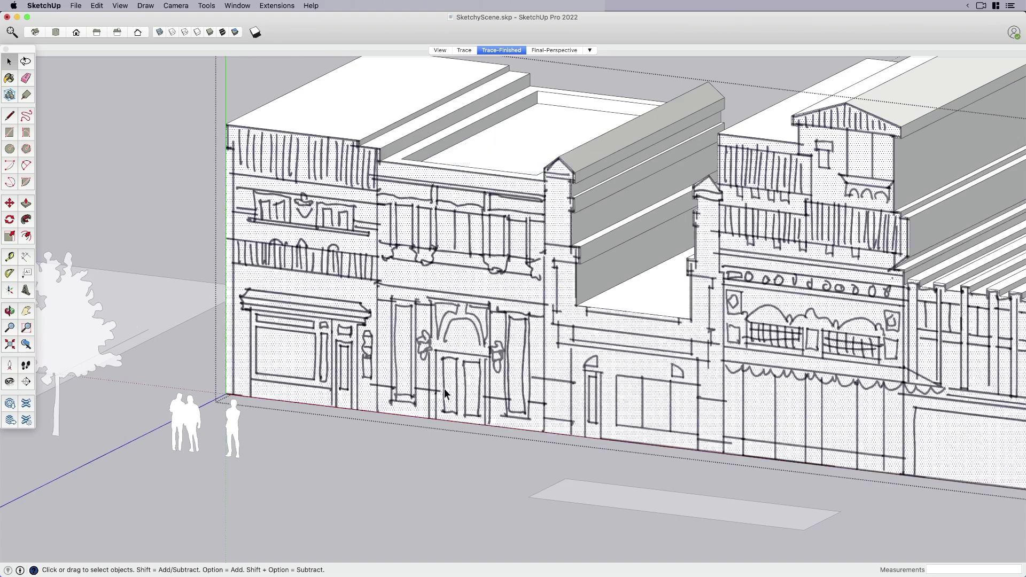
pyautogui.scroll(3, 449, 385)
pyautogui.press('r')
pyautogui.click(421, 432)
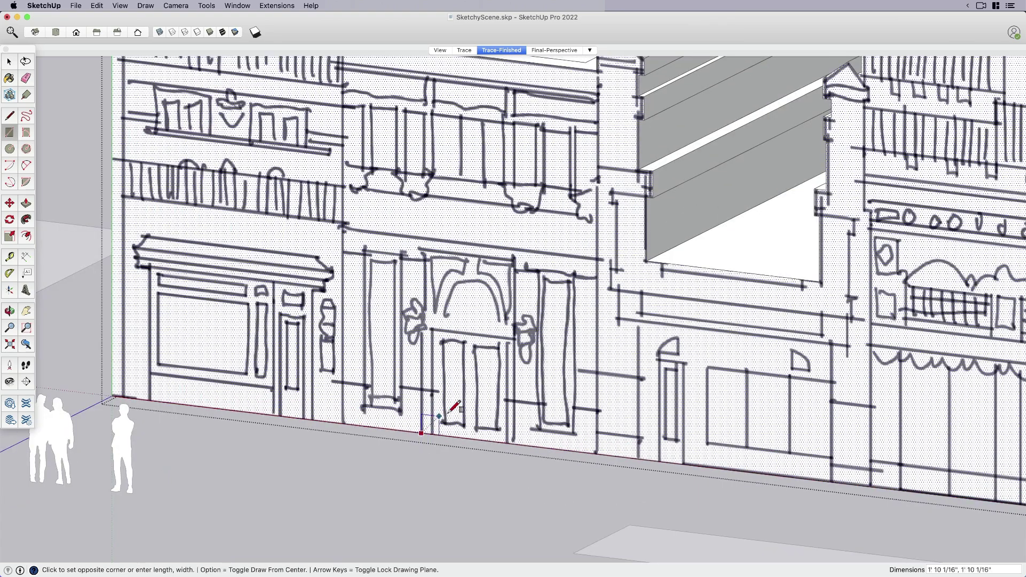
pyautogui.scroll(2, 526, 376)
pyautogui.press('Escape')
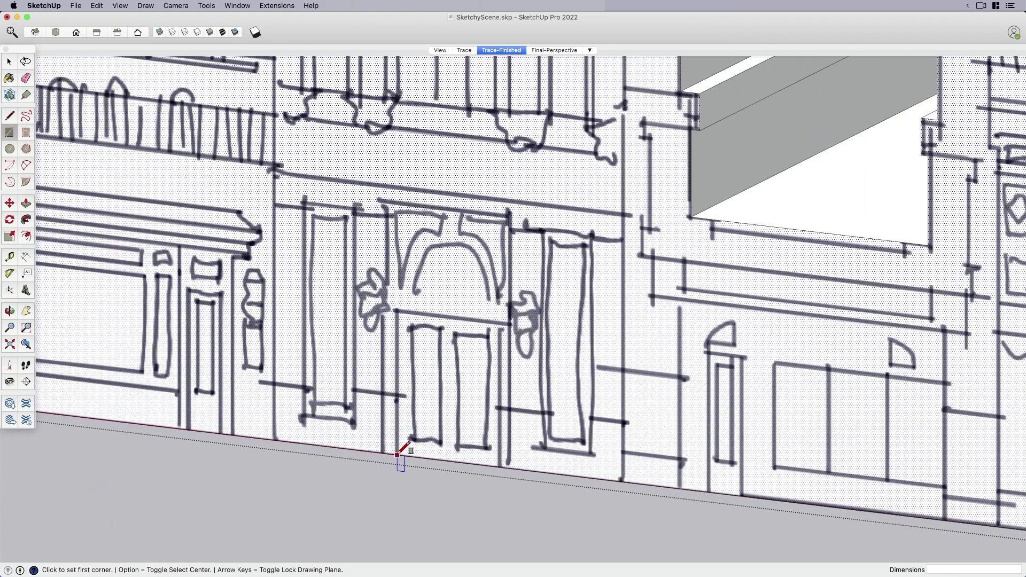
pyautogui.click(396, 455)
pyautogui.click(509, 323)
pyautogui.press('space')
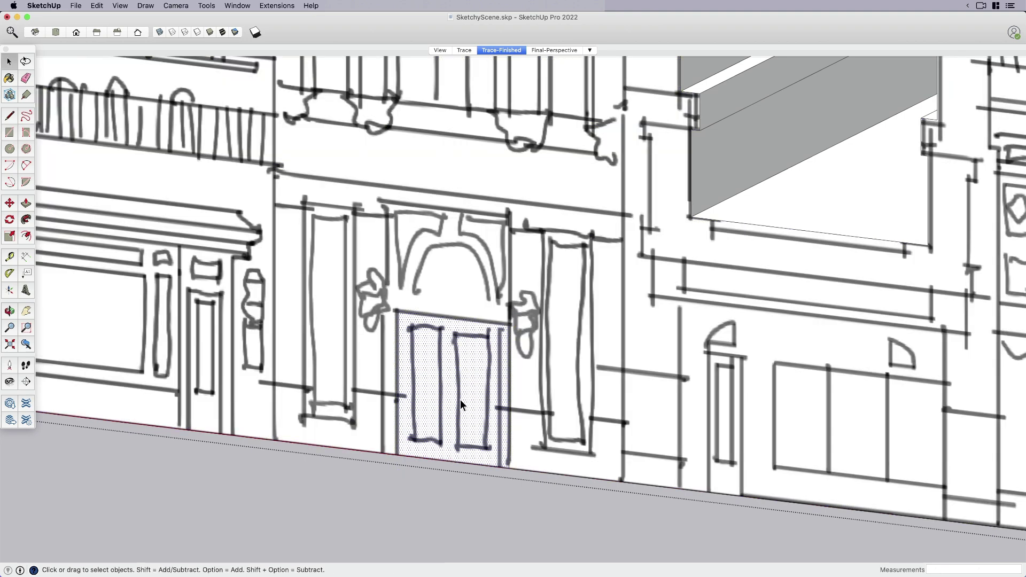
pyautogui.press('p')
pyautogui.click(458, 400)
# Draw rectangles over the left and right door panels.
pyautogui.press('r')
pyautogui.scroll(-3, 458, 401)
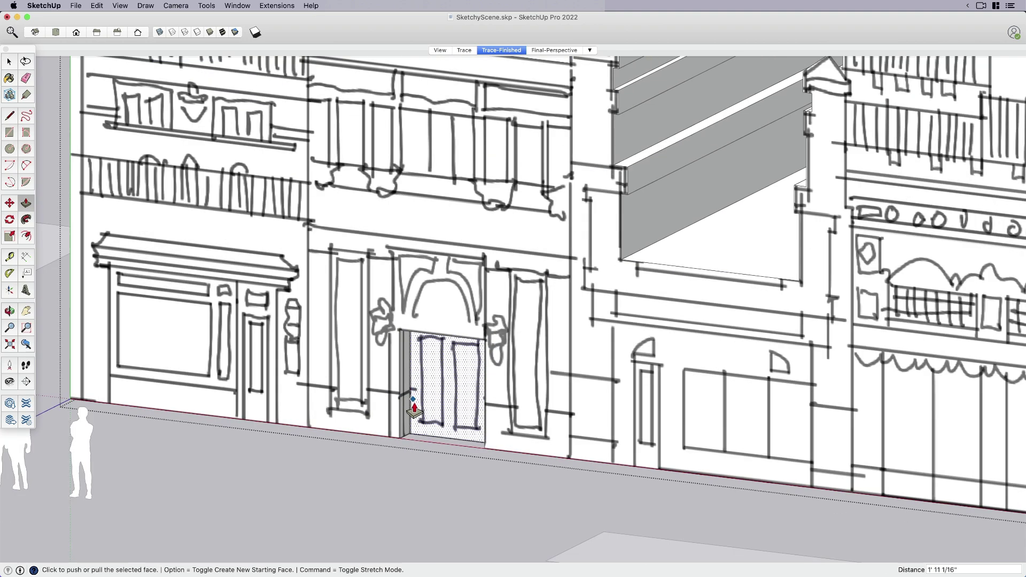
pyautogui.scroll(5, 412, 408)
pyautogui.click(398, 439)
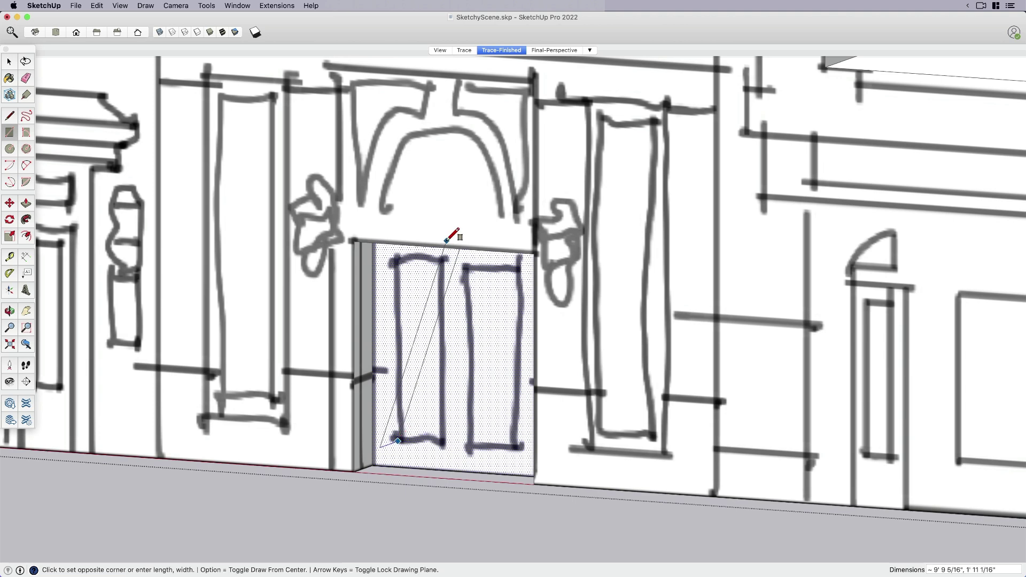
pyautogui.click(445, 267)
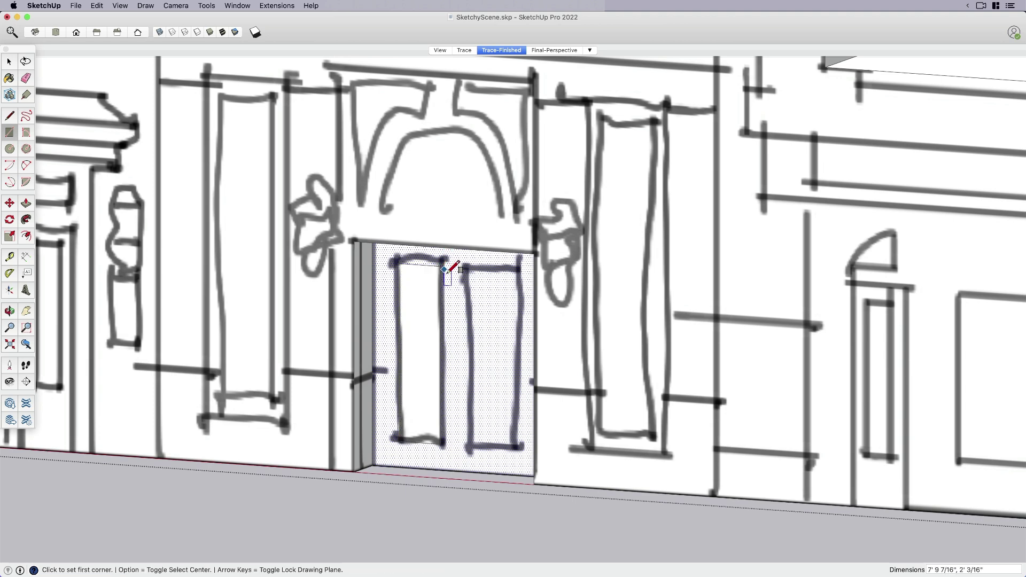
pyautogui.click(469, 447)
pyautogui.click(522, 268)
# Push both door panels inward by the same depth.
pyautogui.press('space')
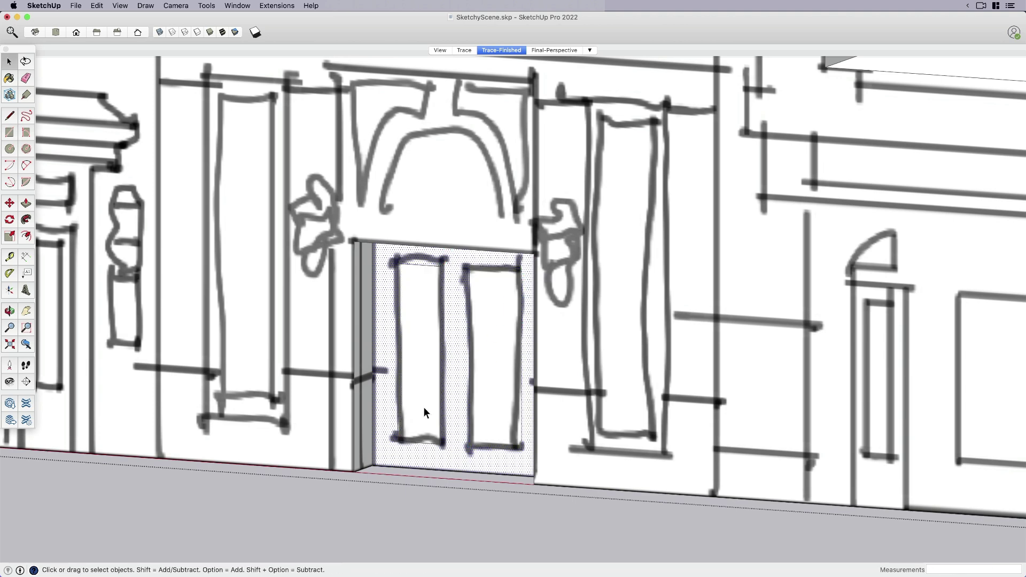
pyautogui.press('p')
pyautogui.moveTo(419, 424); pyautogui.dragTo(426, 414)
pyautogui.press('space')
pyautogui.click(493, 432)
pyautogui.press('p')
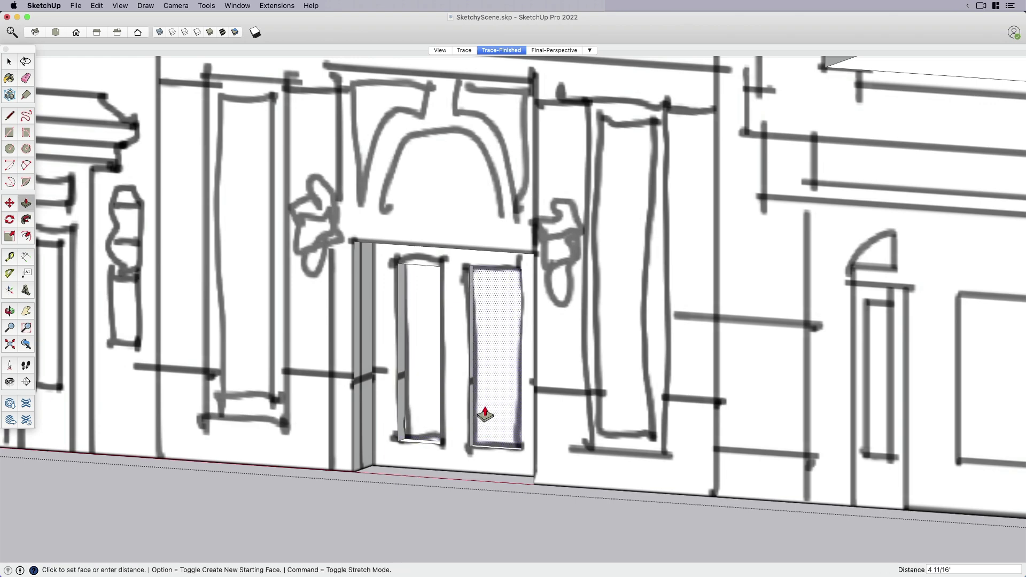
pyautogui.doubleClick(486, 417)
pyautogui.press('space')
# Draw a rectangle over the ground-floor shop window and push it in.
pyautogui.scroll(-5, 426, 383)
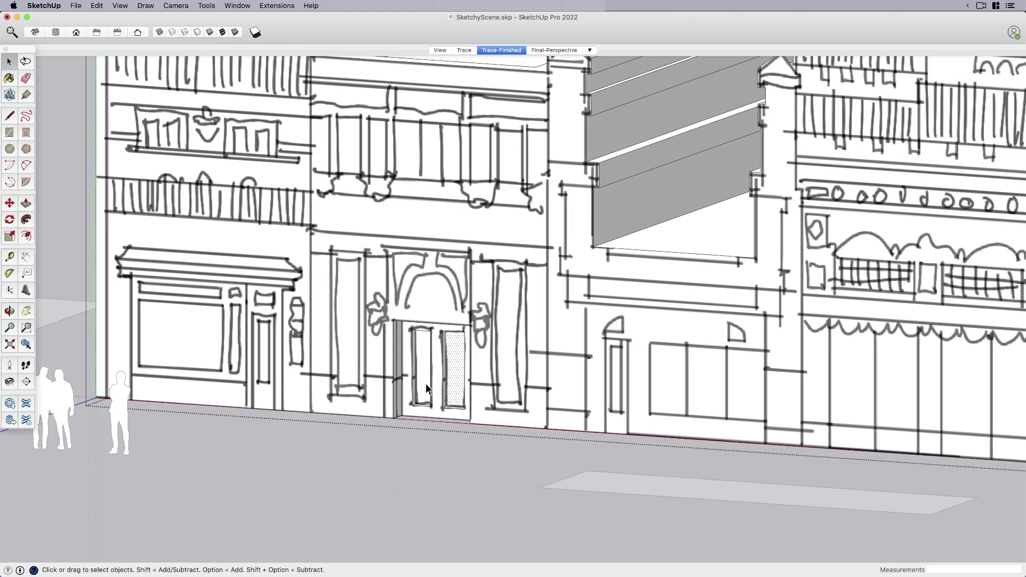
pyautogui.scroll(-2, 426, 383)
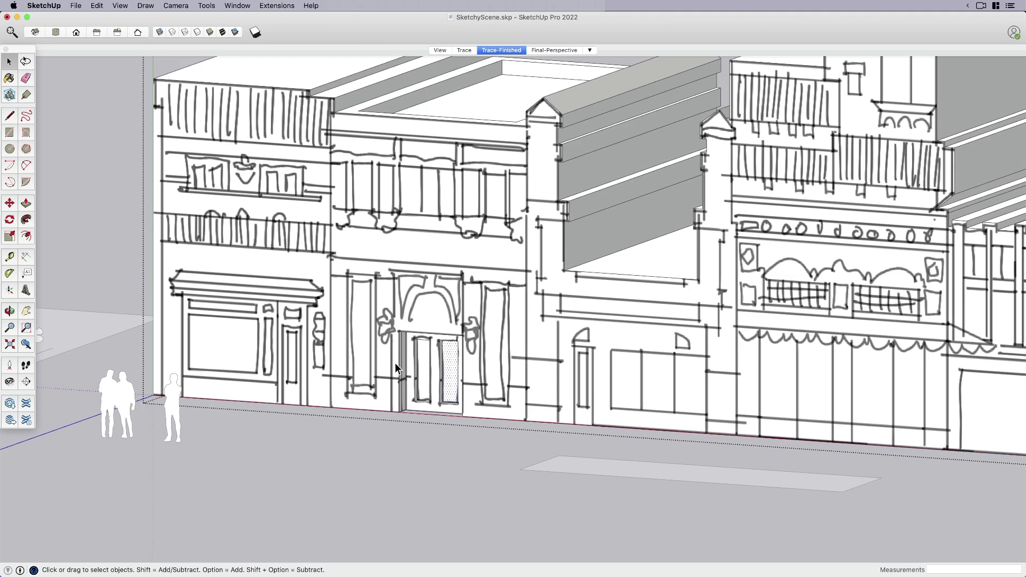
pyautogui.press('r')
pyautogui.scroll(2, 500, 393)
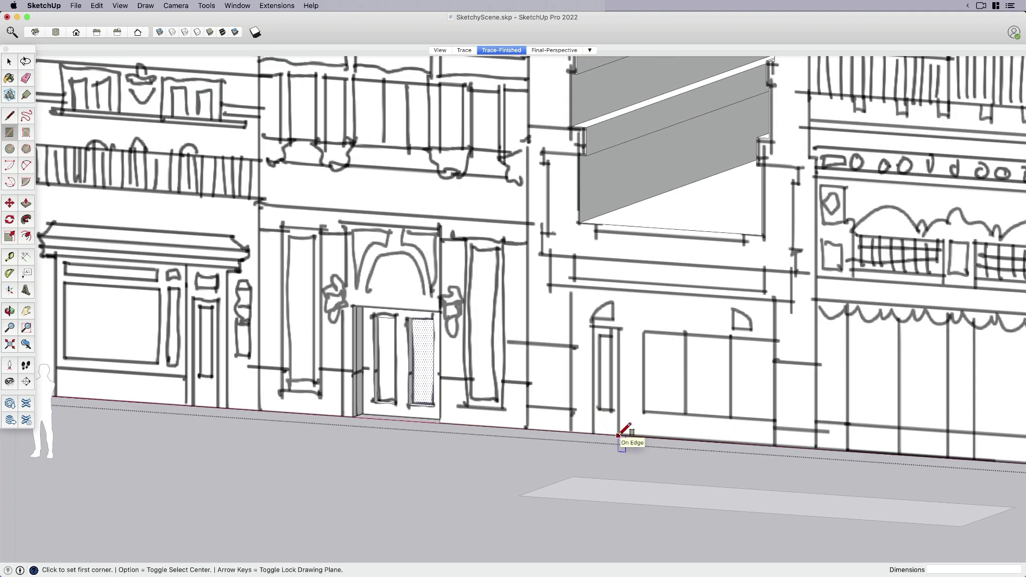
pyautogui.scroll(-2, 623, 427)
pyautogui.scroll(2, 658, 419)
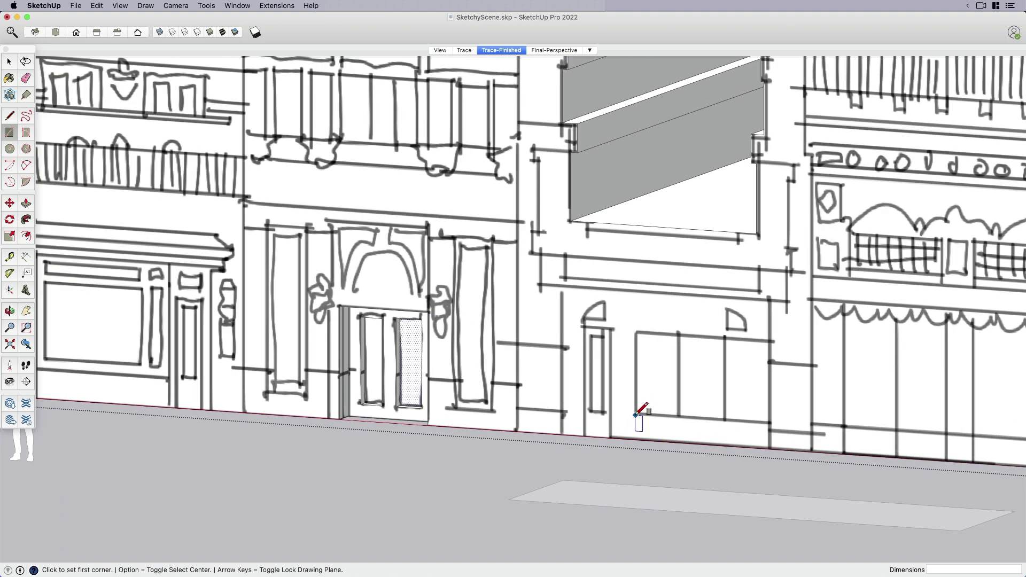
pyautogui.click(637, 415)
pyautogui.click(771, 340)
pyautogui.press('space')
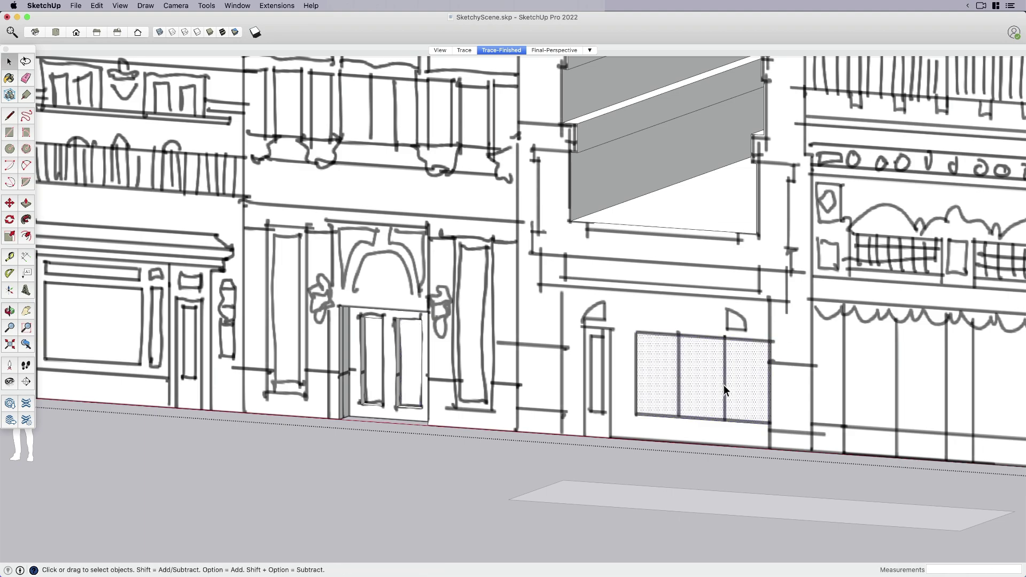
pyautogui.press('p')
pyautogui.press('space')
pyautogui.scroll(-5, 557, 380)
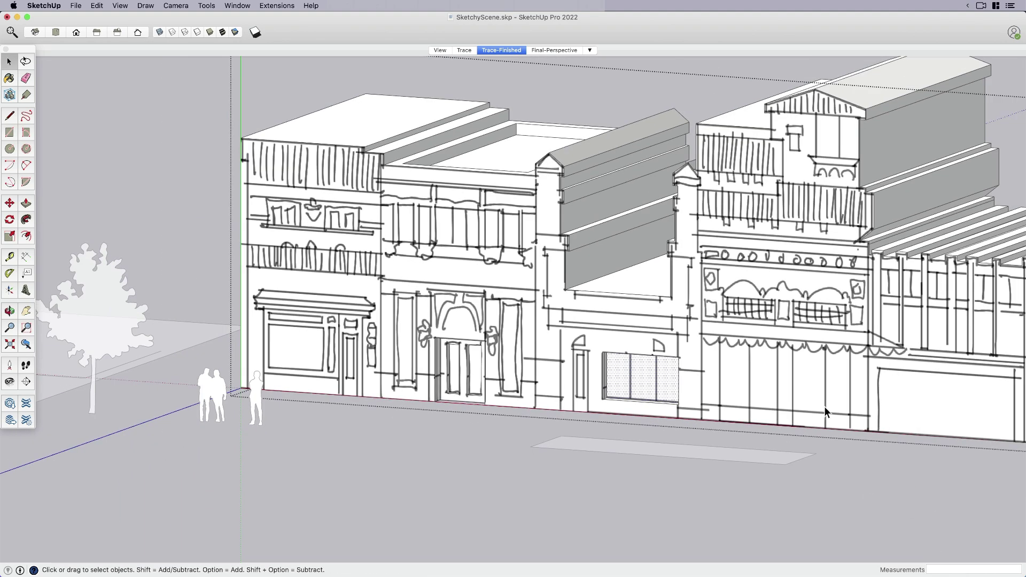
# Draw a vertical line from cornice to base, splitting off the rightmost facade.
pyautogui.press('r')
pyautogui.scroll(-3, 826, 414)
pyautogui.scroll(5, 769, 423)
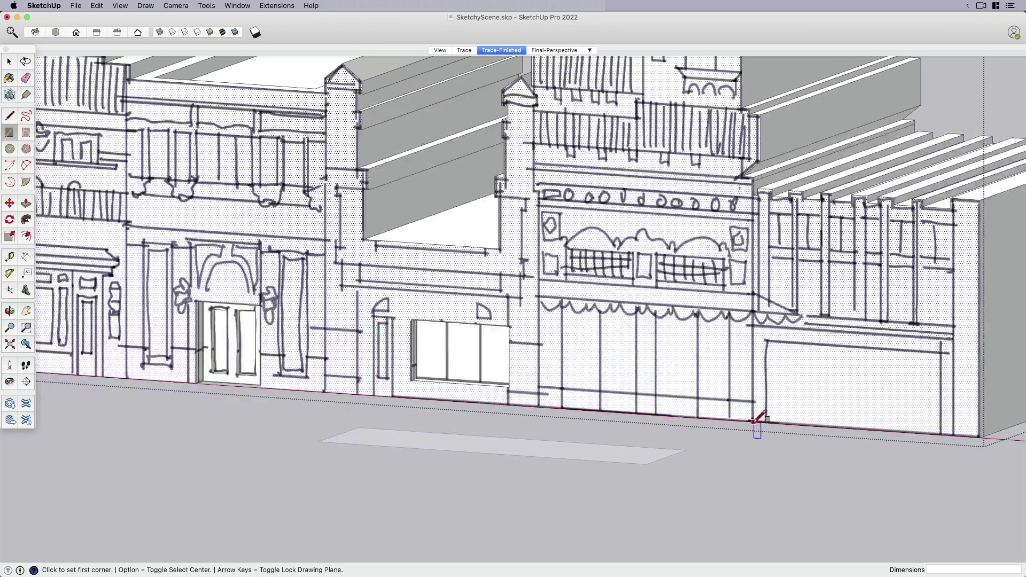
pyautogui.press('space')
pyautogui.press('l')
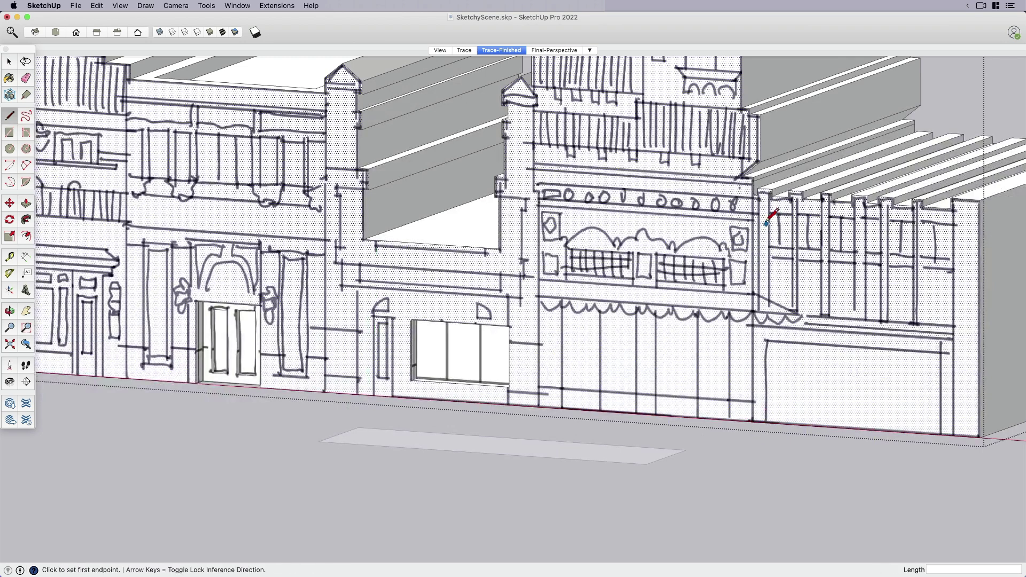
pyautogui.click(754, 194)
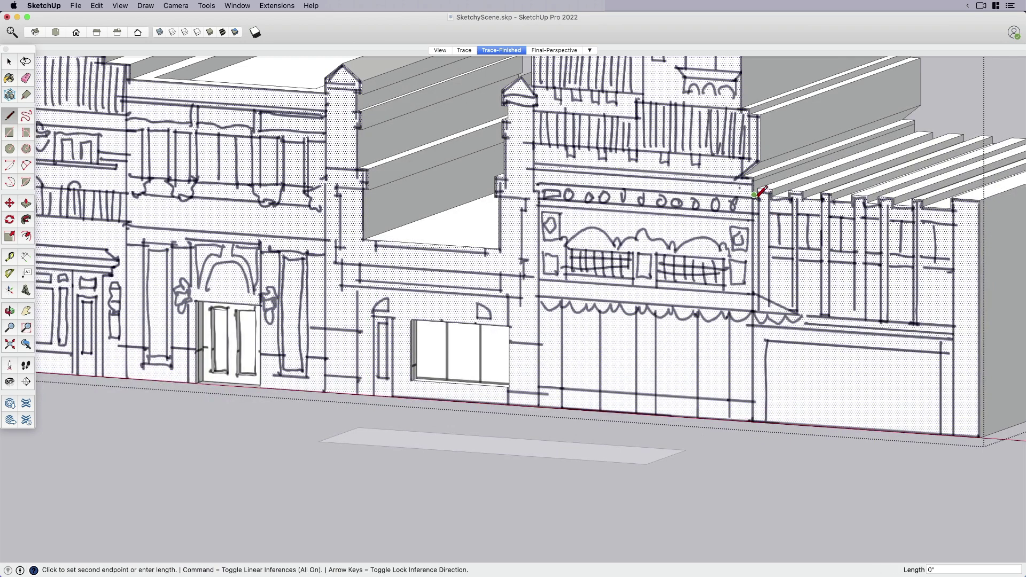
pyautogui.click(754, 421)
# Push the right-hand facade face back slightly.
pyautogui.press('space')
pyautogui.scroll(-4, 762, 419)
pyautogui.press('p')
pyautogui.click(779, 410)
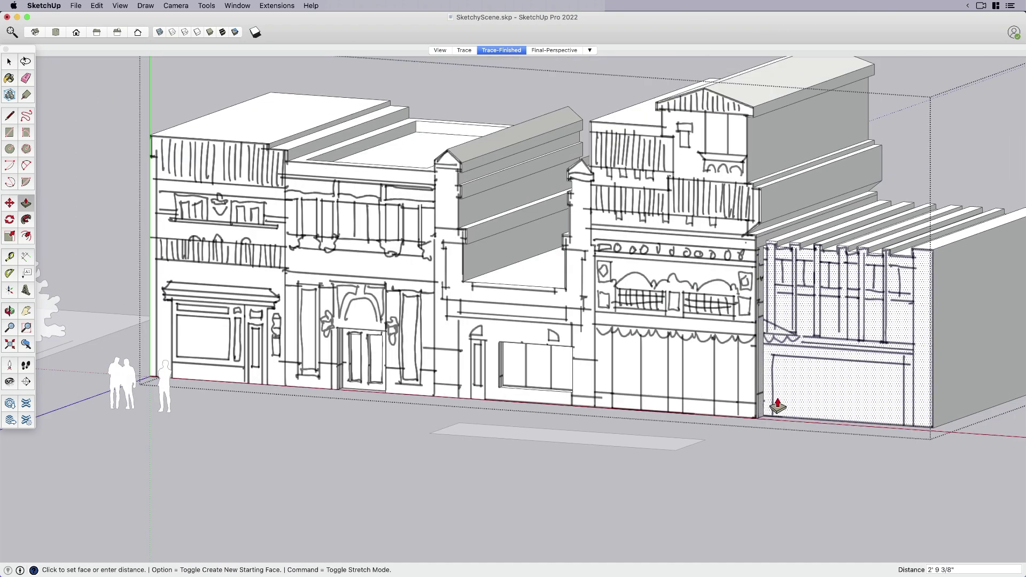
pyautogui.click(779, 404)
pyautogui.press('space')
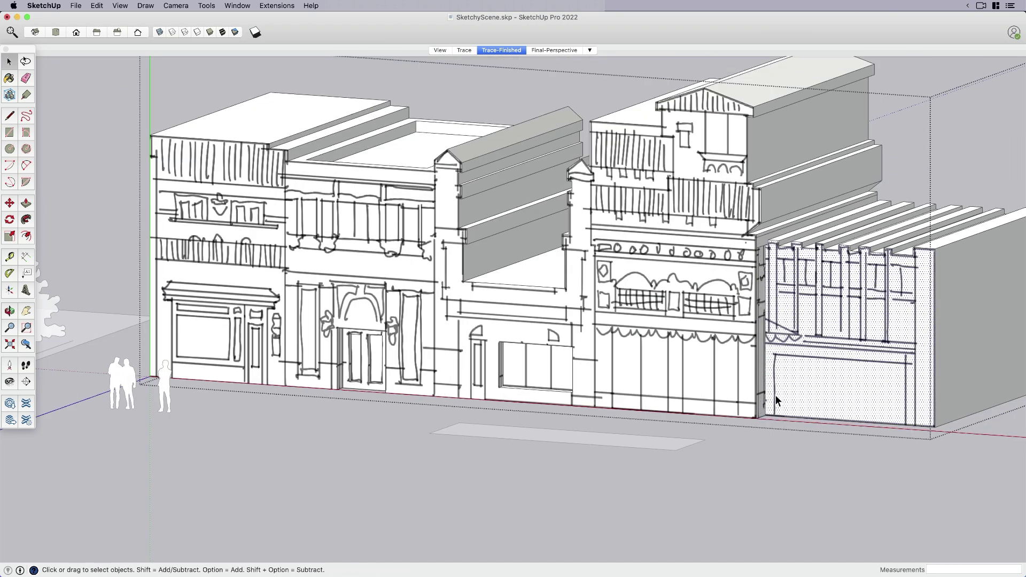
# Draw a rectangle on the wide ground-floor opening and recess it into the facade.
pyautogui.press('r')
pyautogui.click(774, 356)
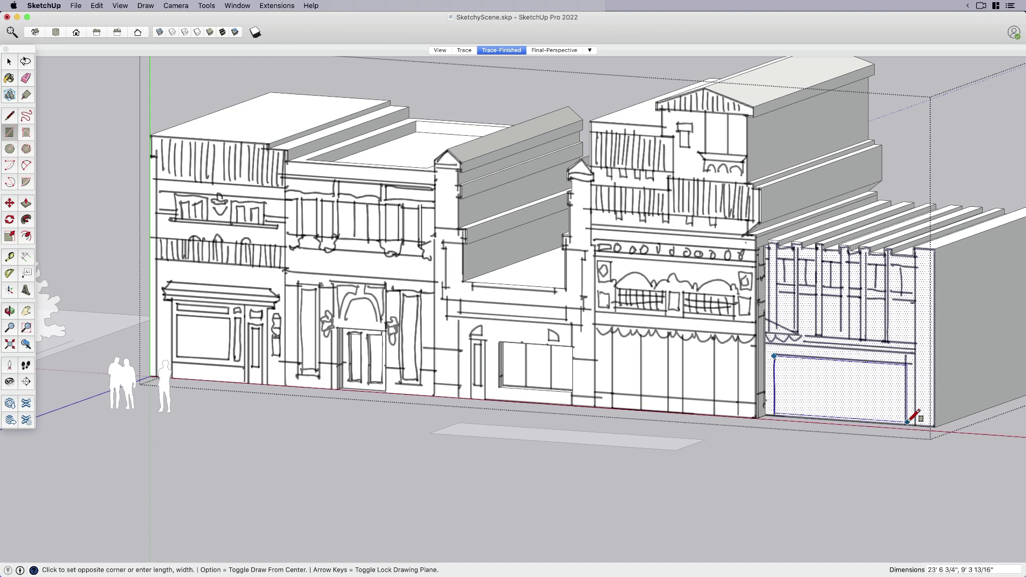
pyautogui.click(908, 421)
pyautogui.press('space')
pyautogui.press('p')
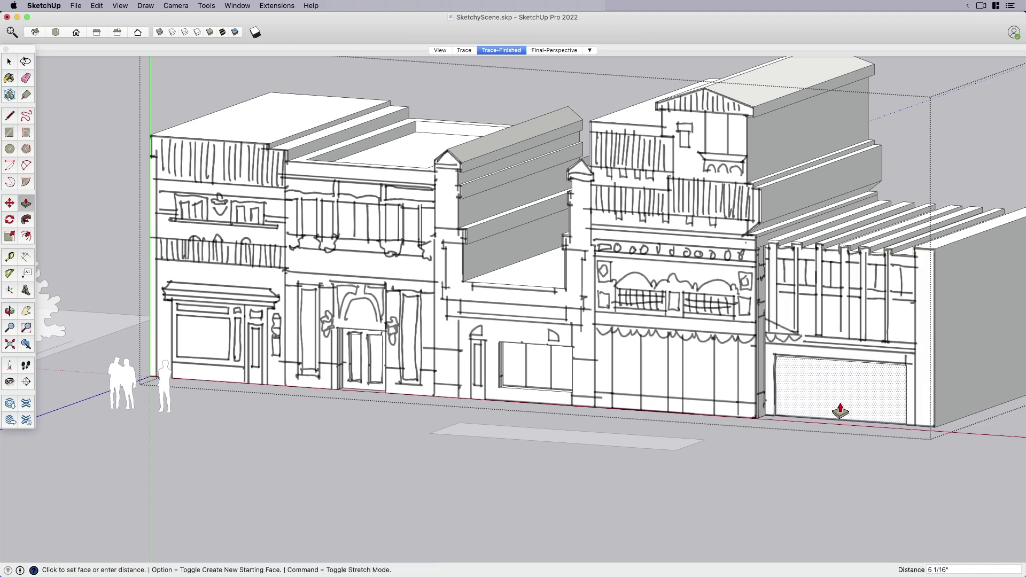
pyautogui.click(842, 412)
pyautogui.press('space')
pyautogui.scroll(-5, 756, 377)
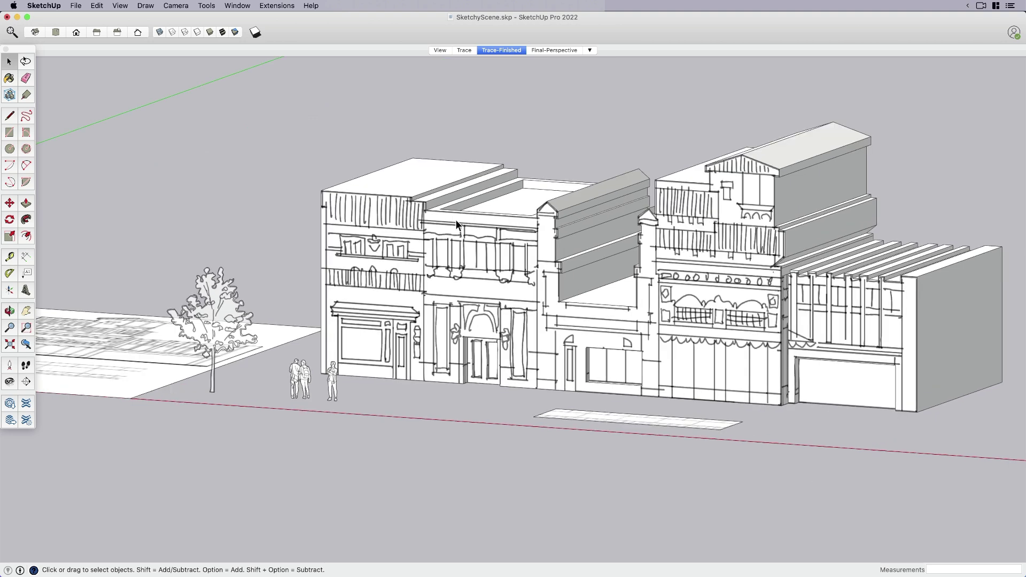
# Turn on shadows, switch to plain Shaded massing, and look around the doorway.
pyautogui.click(255, 33)
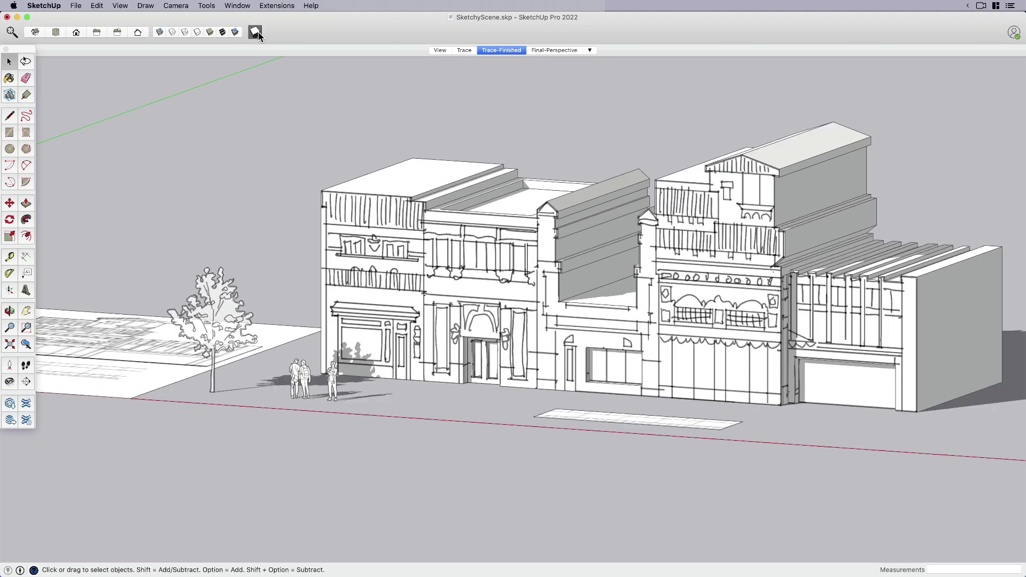
pyautogui.click(197, 32)
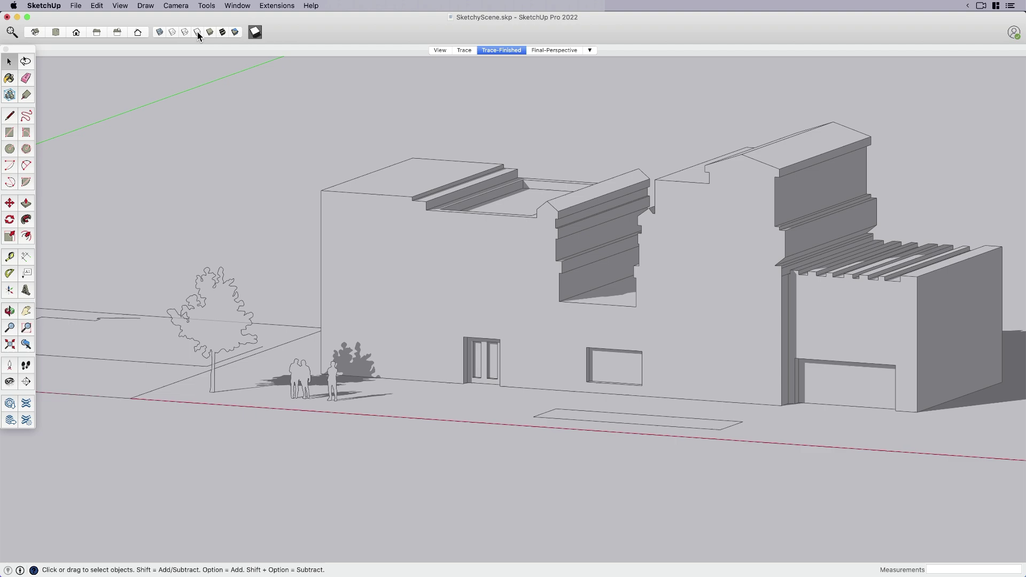
pyautogui.press('h')
pyautogui.moveTo(593, 353); pyautogui.dragTo(541, 351)
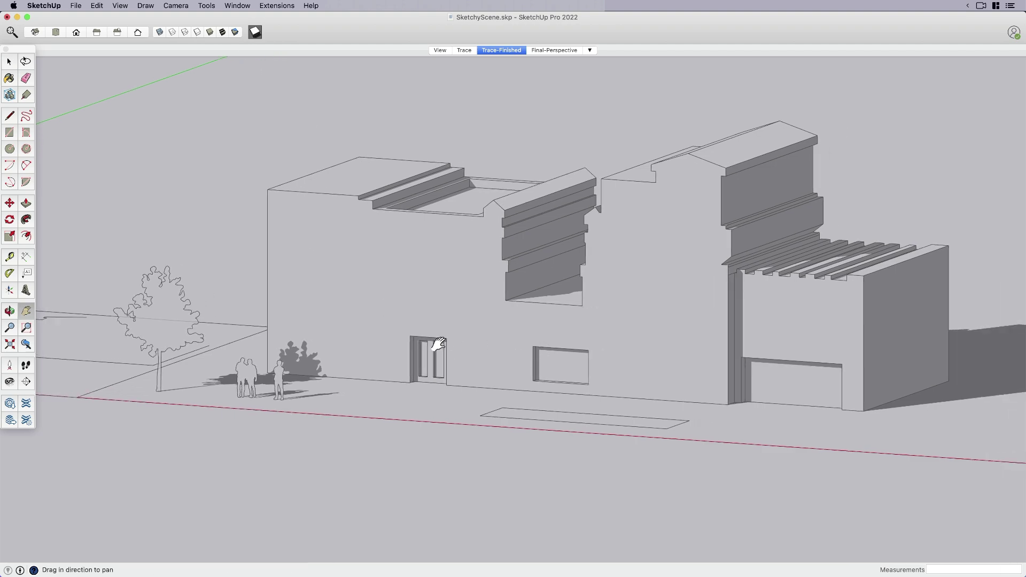
pyautogui.scroll(3, 435, 348)
pyautogui.moveTo(428, 355); pyautogui.dragTo(480, 369, button='middle')
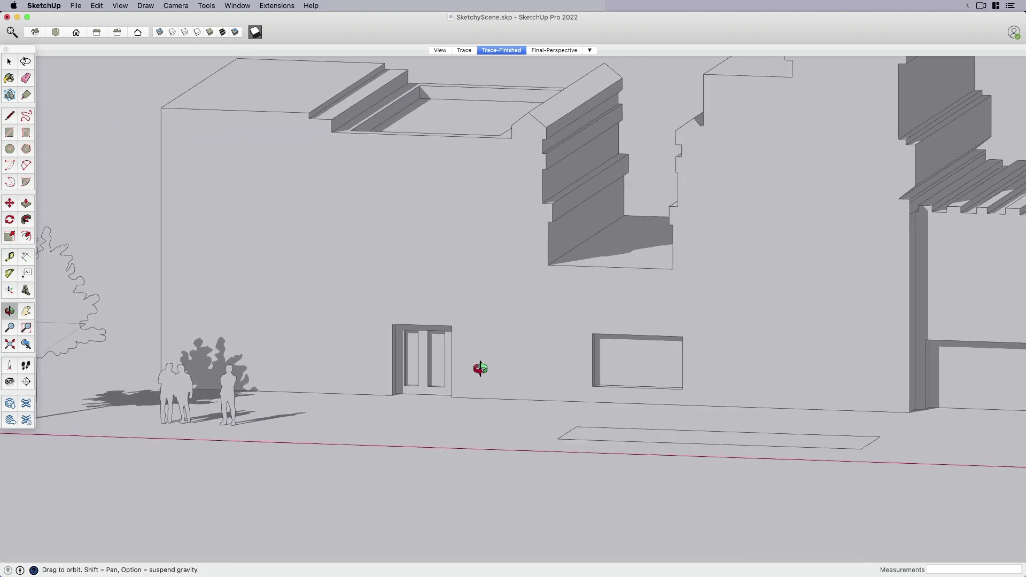
pyautogui.scroll(-6, 449, 373)
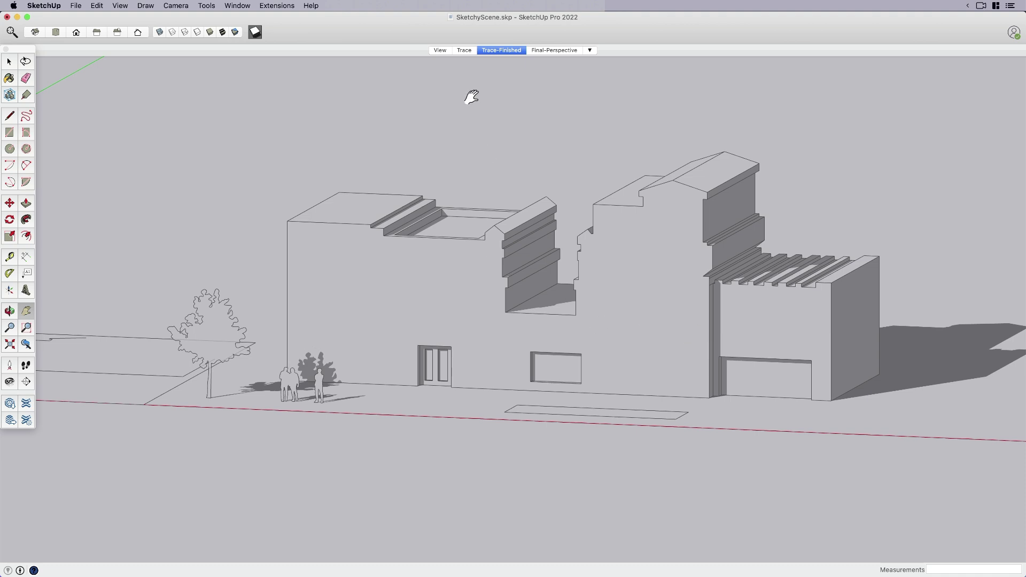
# Switch shadows off and show the buildings Shaded With Textures so the facade sketches reappear.
pyautogui.press('space')
pyautogui.click(255, 32)
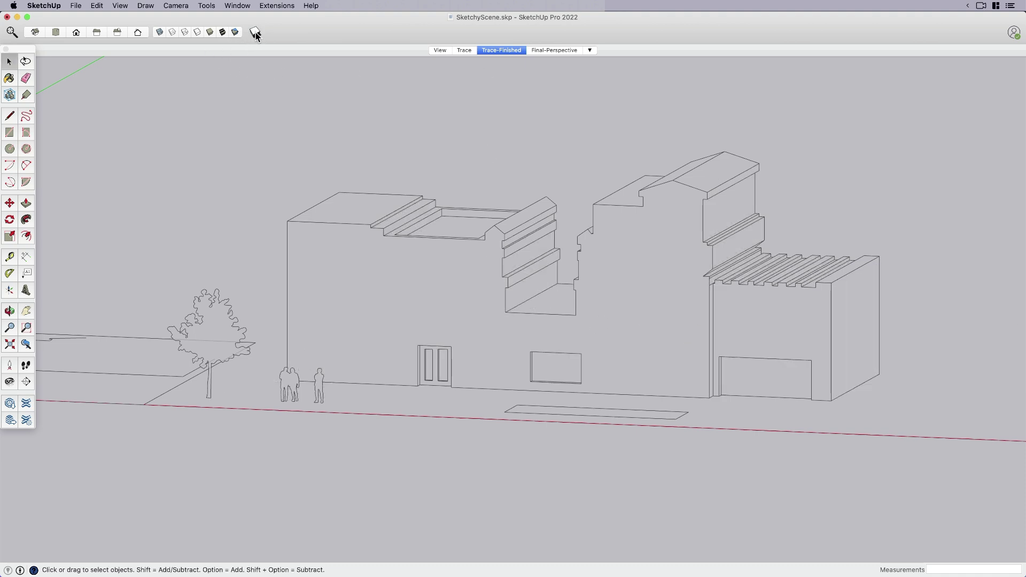
pyautogui.click(223, 32)
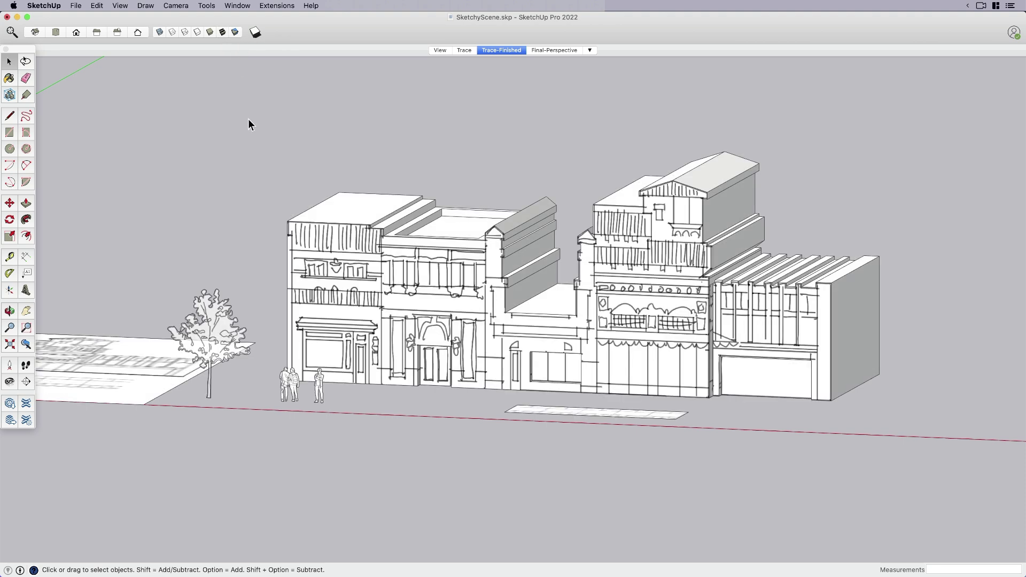
pyautogui.scroll(1, 477, 380)
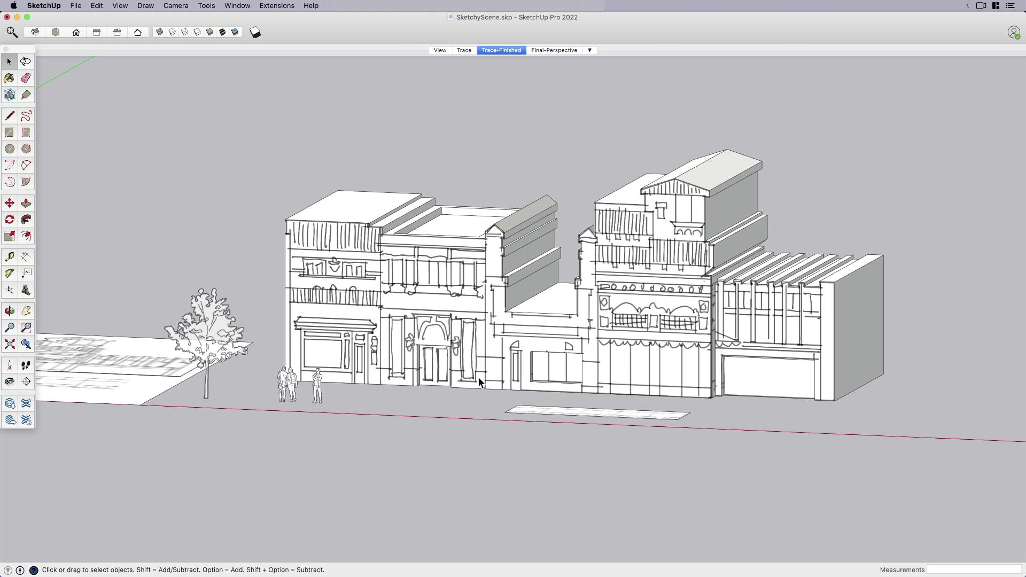
# Move the tree to the right so it stands closer to the pair of people.
pyautogui.scroll(2, 358, 385)
pyautogui.click(270, 391)
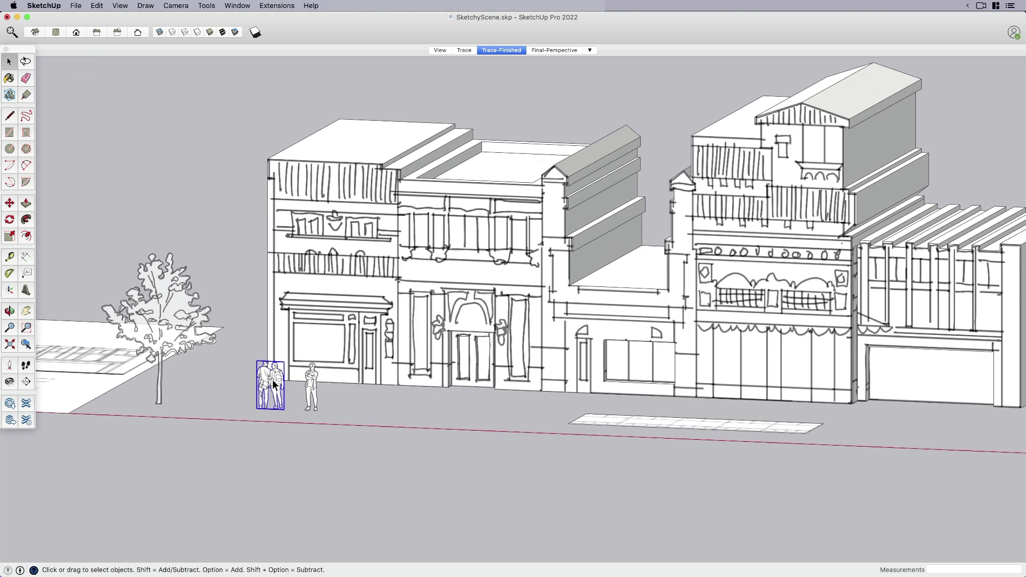
pyautogui.scroll(2, 278, 393)
pyautogui.scroll(3, 275, 389)
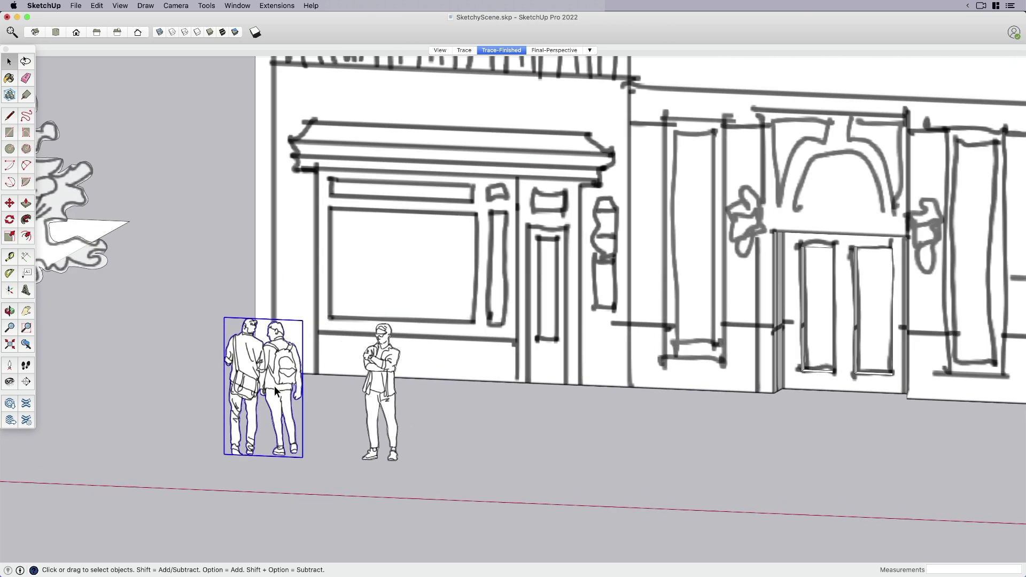
pyautogui.scroll(-5, 280, 376)
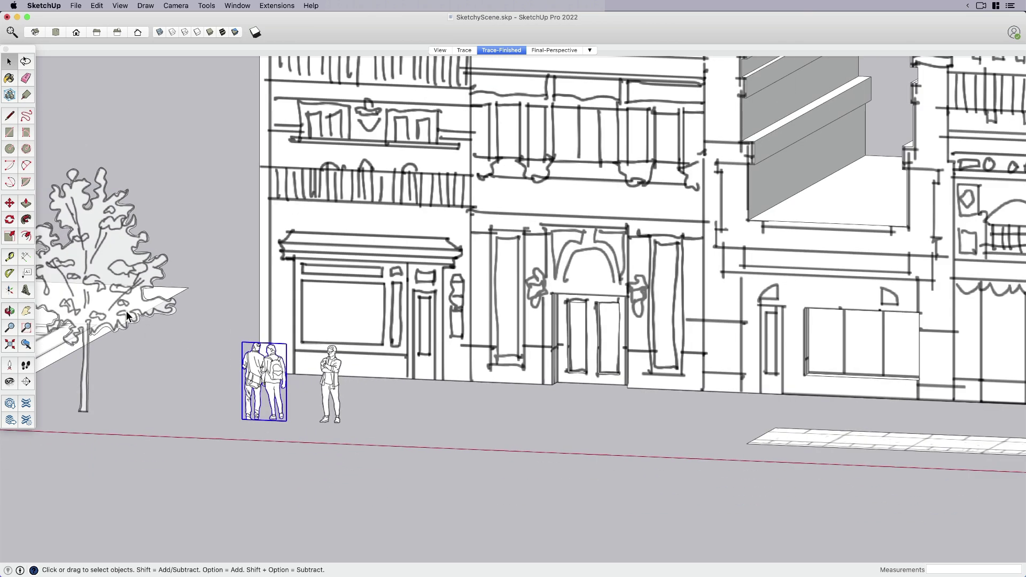
pyautogui.click(128, 316)
pyautogui.press('m')
pyautogui.click(133, 423)
pyautogui.click(252, 428)
pyautogui.press('space')
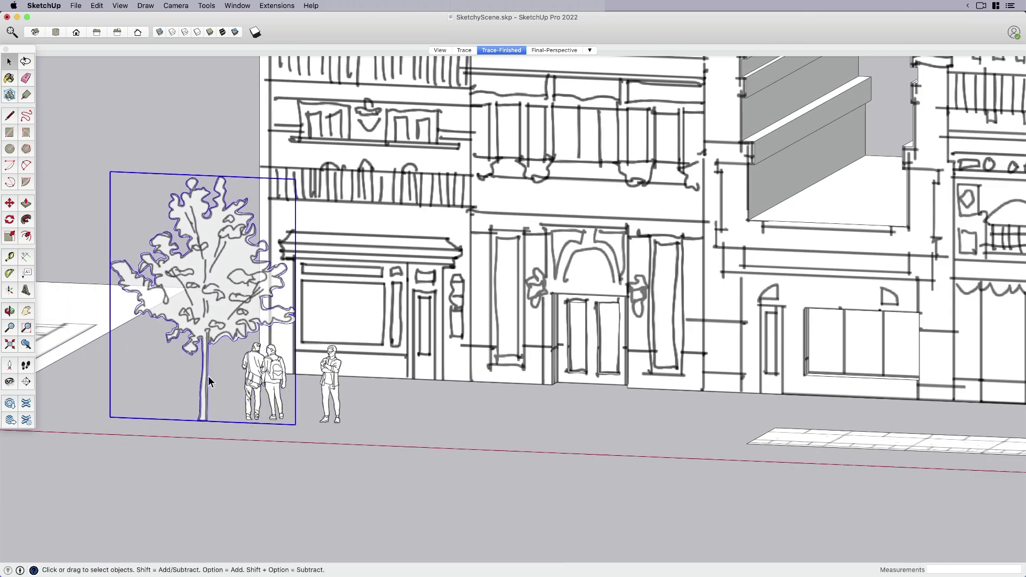
# Make the tree a component with axes at its base, set to always face the camera.
pyautogui.rightClick(215, 315)
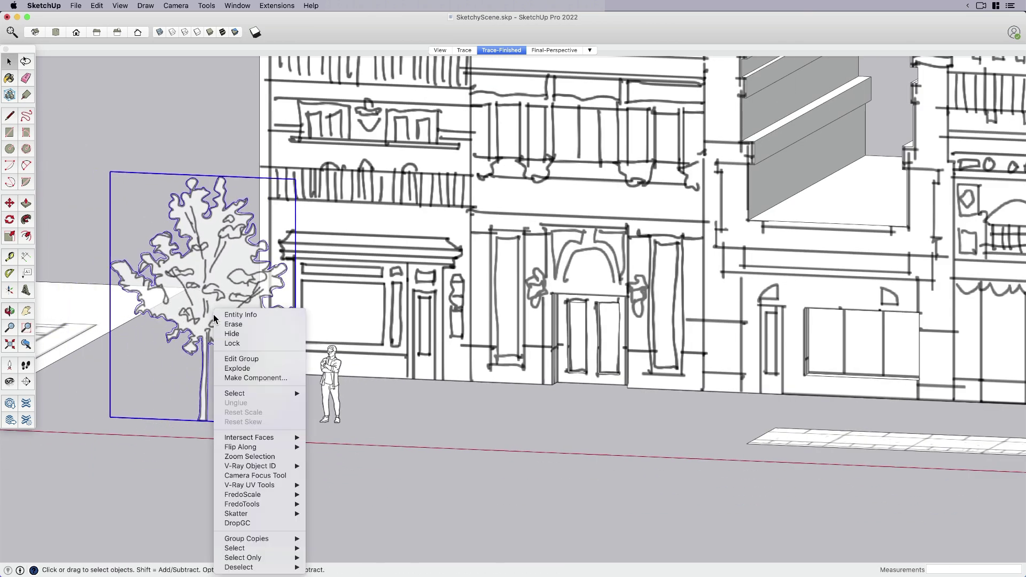
pyautogui.click(245, 379)
pyautogui.click(526, 138)
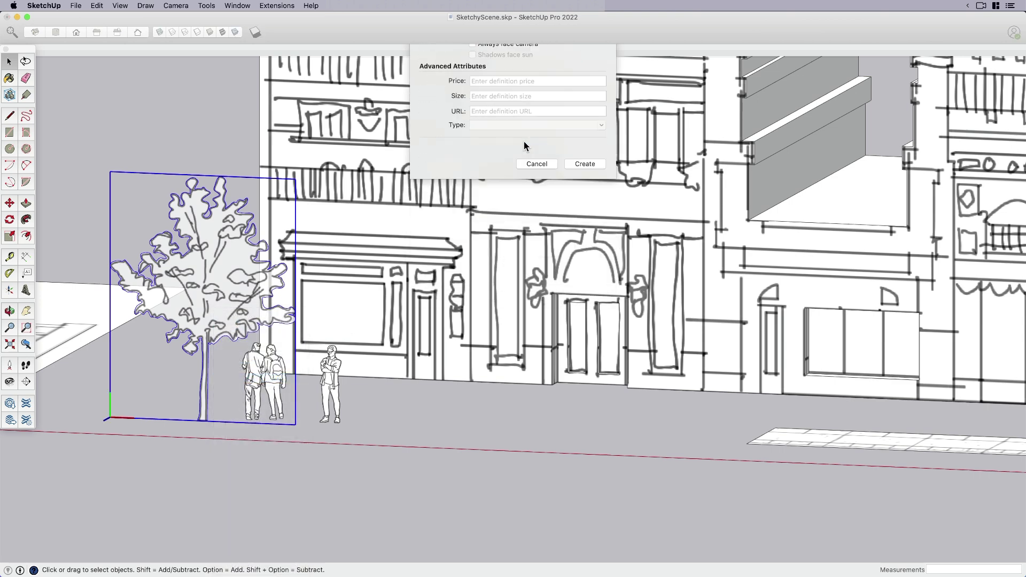
pyautogui.scroll(3, 204, 424)
pyautogui.click(203, 424)
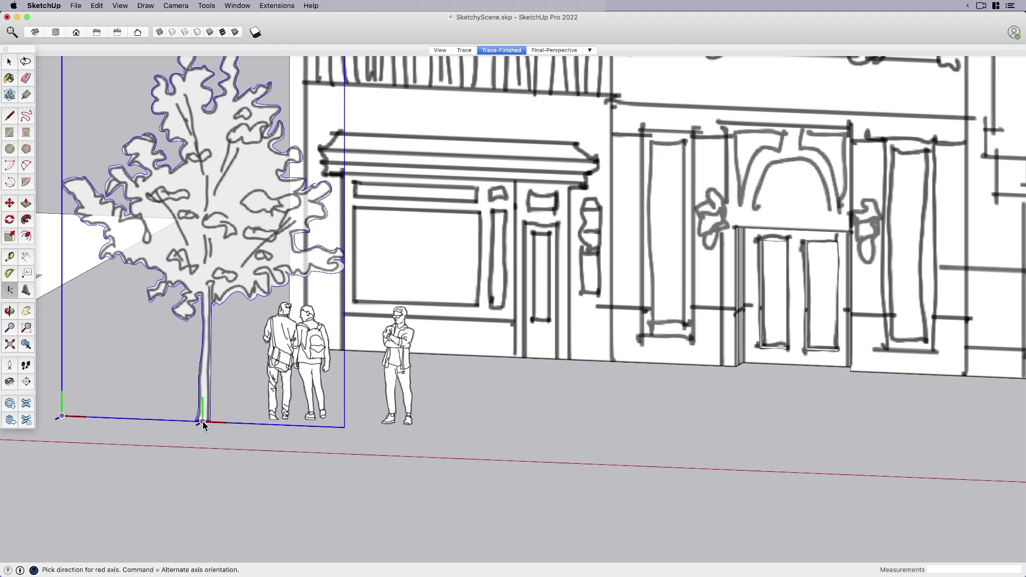
pyautogui.click(236, 428)
pyautogui.click(249, 429)
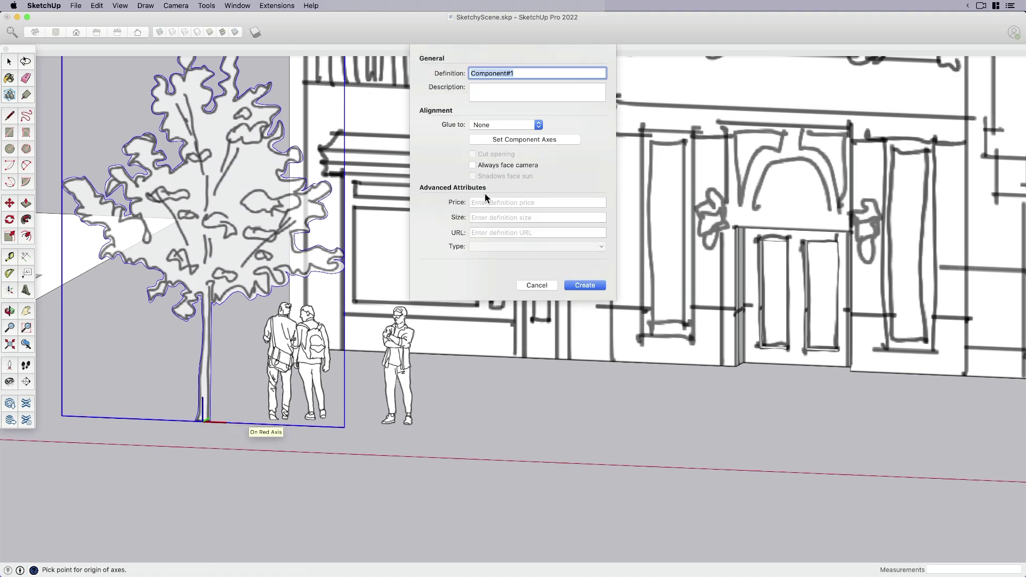
pyautogui.click(503, 166)
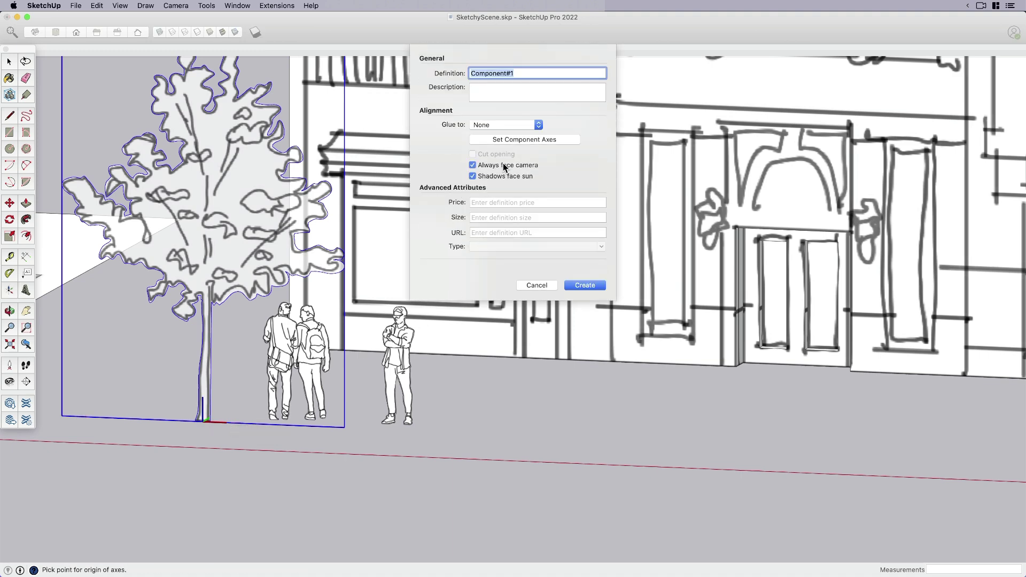
pyautogui.click(585, 286)
pyautogui.click(314, 359)
# Make the pair of people a camera-facing component with axes at their feet.
pyautogui.rightClick(313, 358)
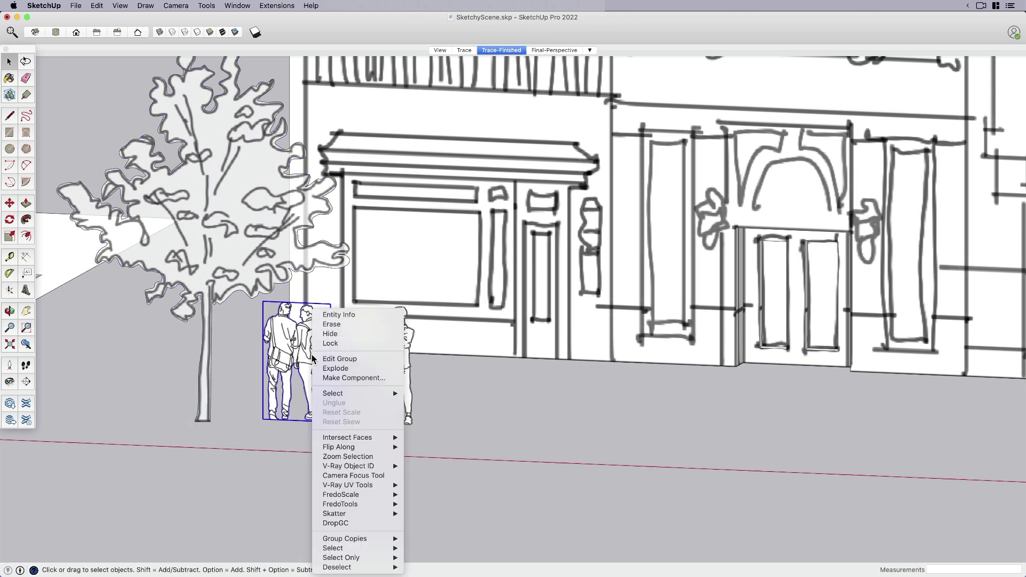
pyautogui.click(350, 378)
pyautogui.click(501, 139)
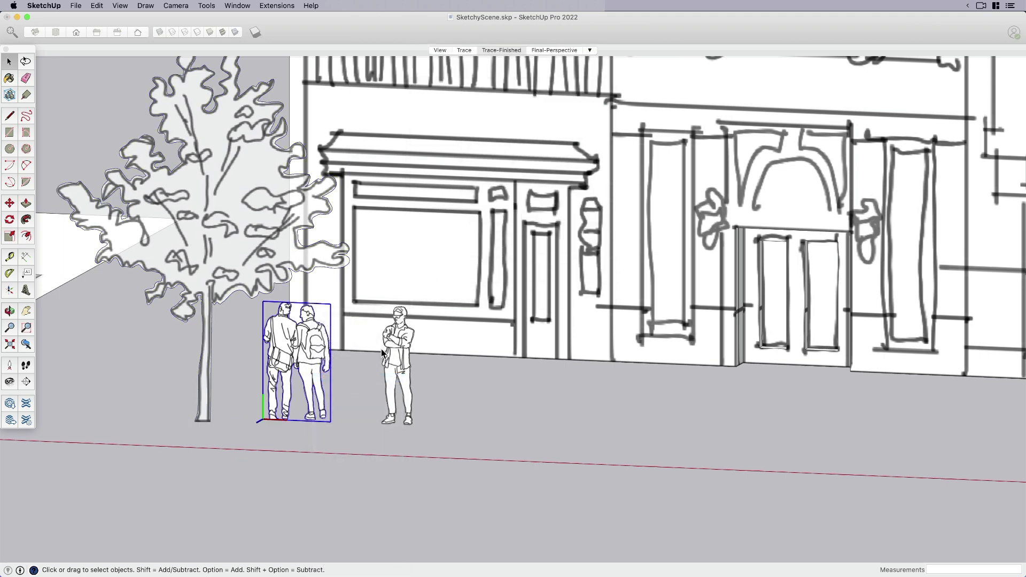
pyautogui.scroll(2, 289, 423)
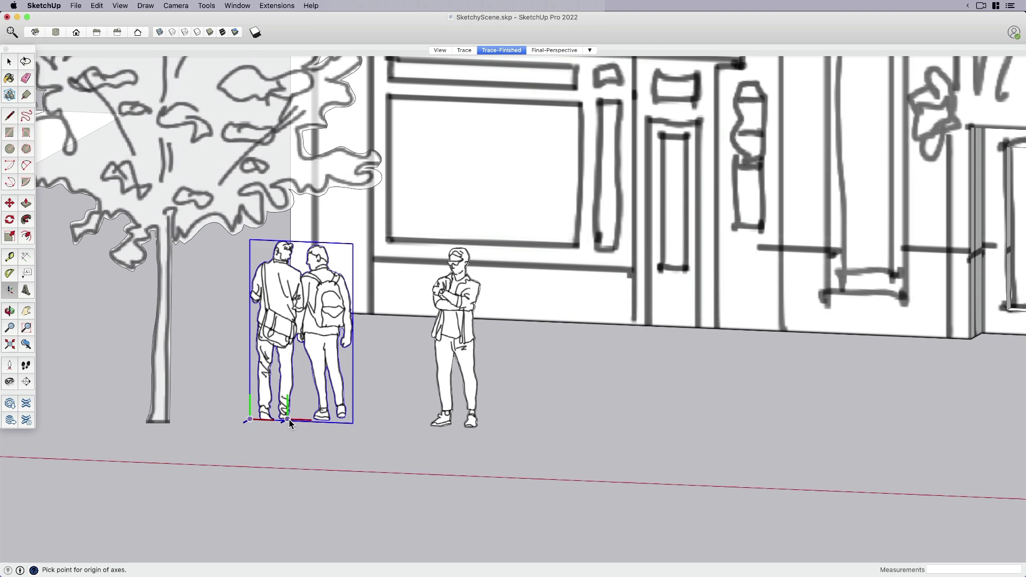
pyautogui.click(289, 419)
pyautogui.click(338, 425)
pyautogui.click(351, 423)
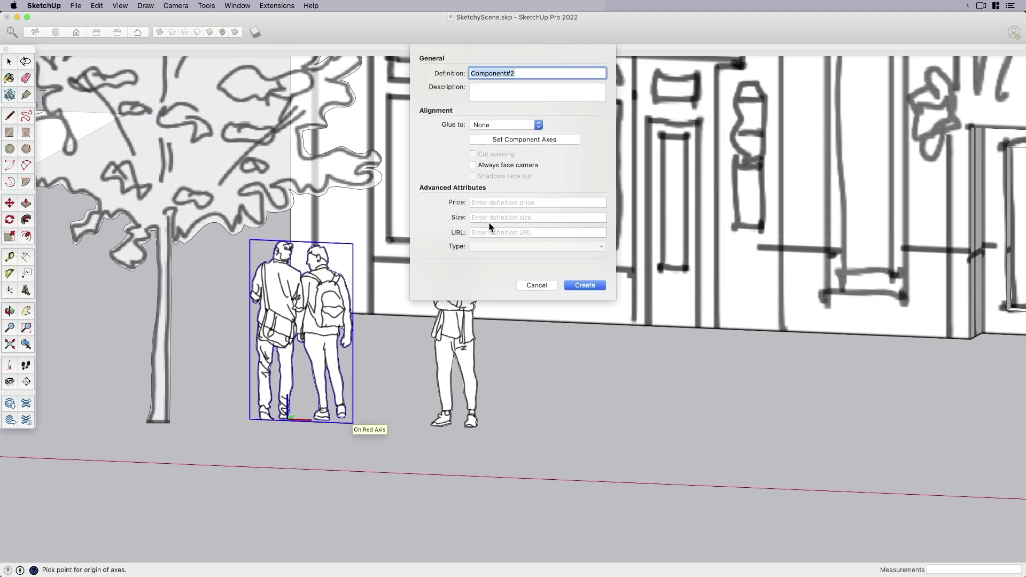
pyautogui.click(493, 164)
pyautogui.click(585, 285)
# Make the standing man a camera-facing component with axes at his feet.
pyautogui.rightClick(468, 354)
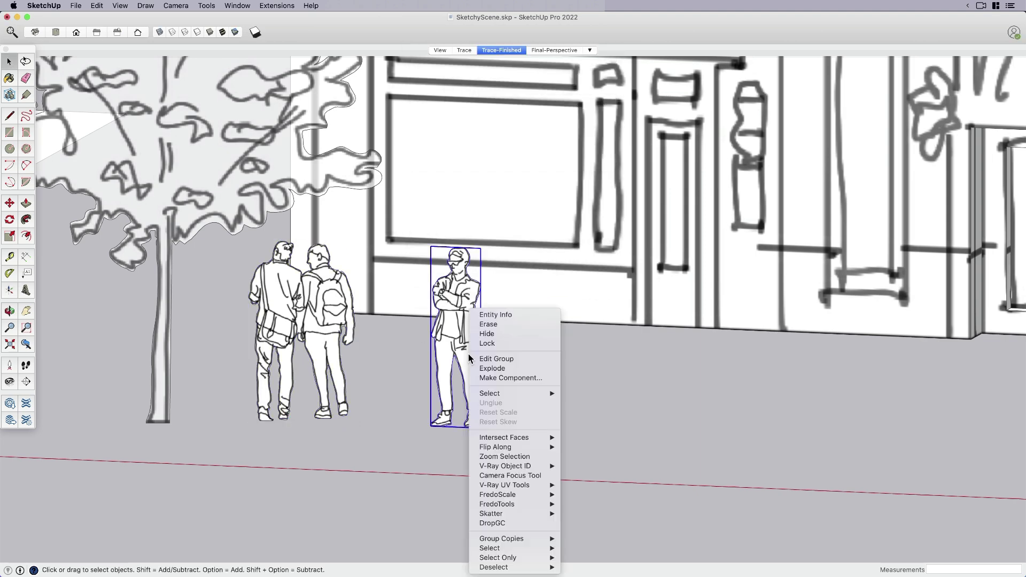
pyautogui.click(501, 378)
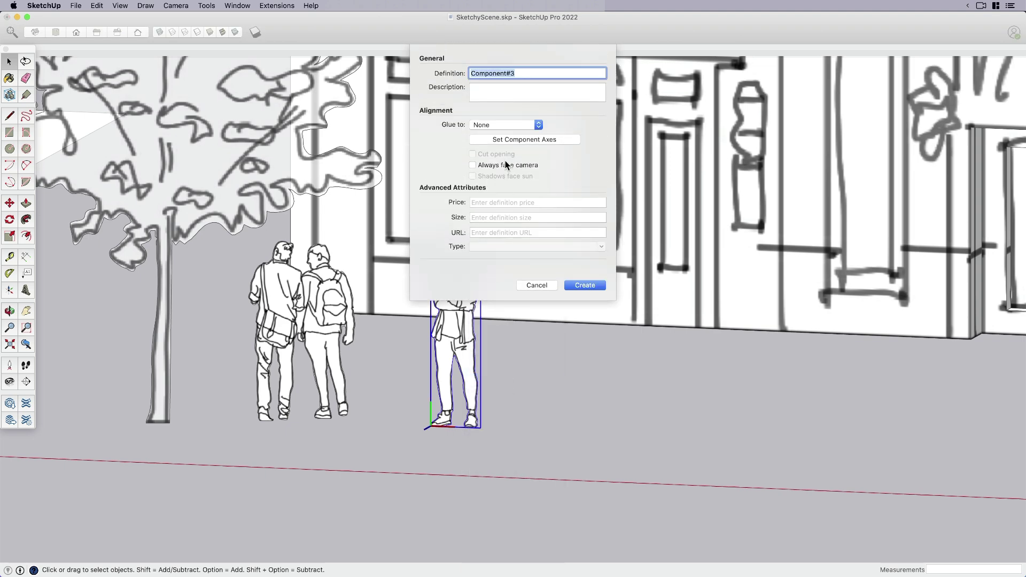
pyautogui.click(510, 139)
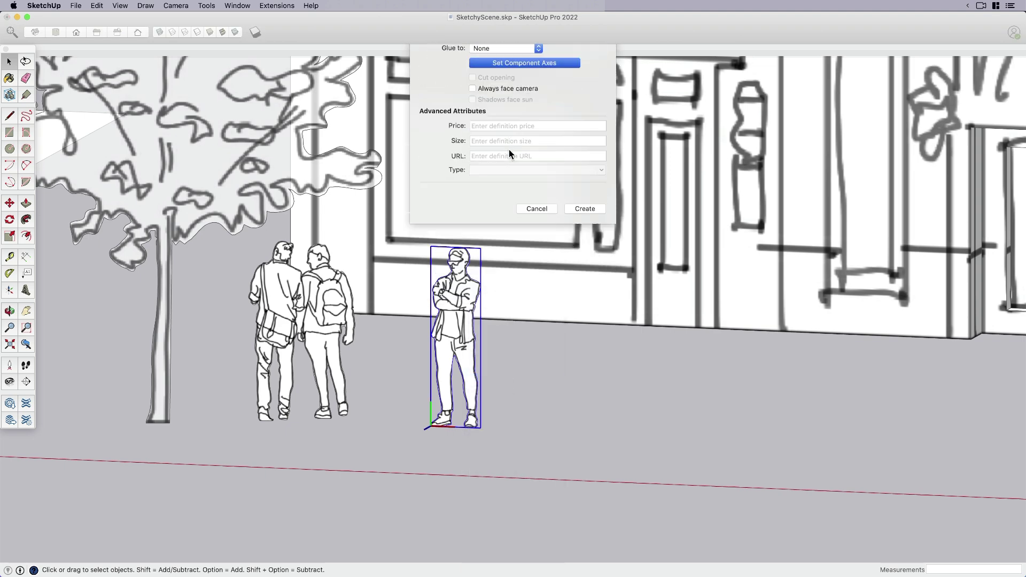
pyautogui.click(453, 423)
pyautogui.click(511, 428)
pyautogui.click(518, 428)
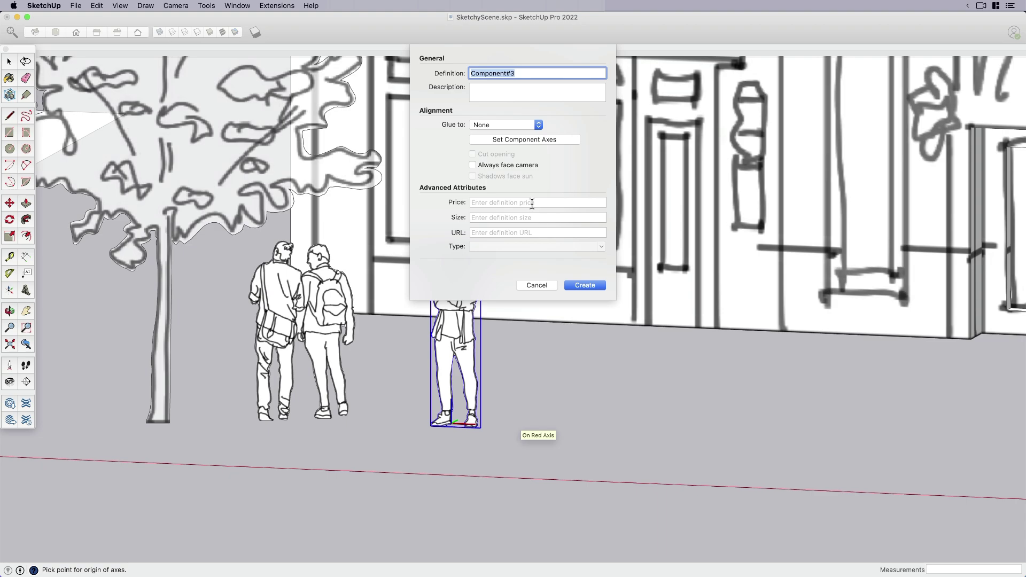
pyautogui.click(512, 163)
pyautogui.click(585, 286)
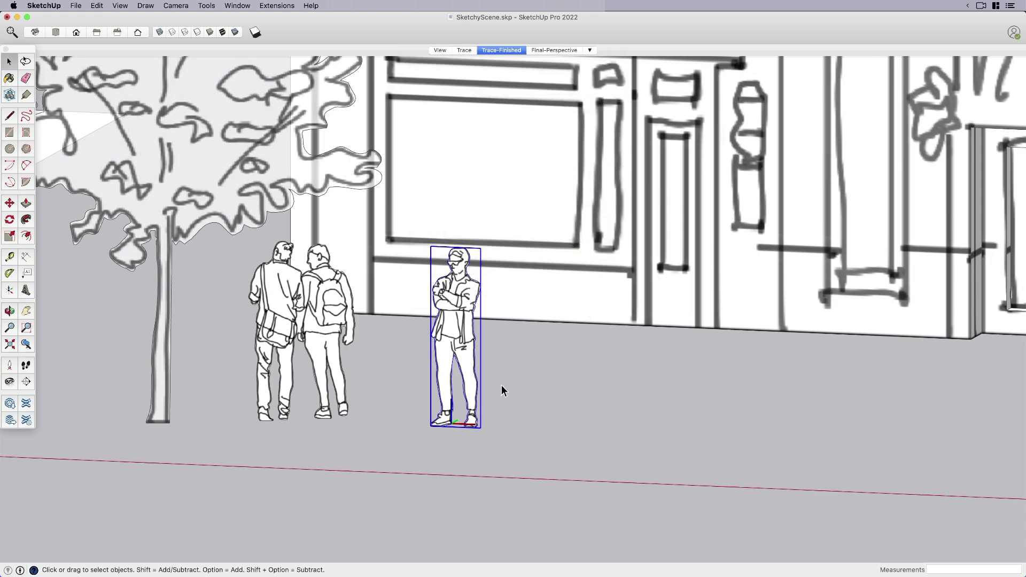
# Orbit to a higher oblique view of the street and select the sidewalk slab.
pyautogui.moveTo(502, 389); pyautogui.dragTo(620, 399, button='middle')
pyautogui.scroll(-3, 620, 398)
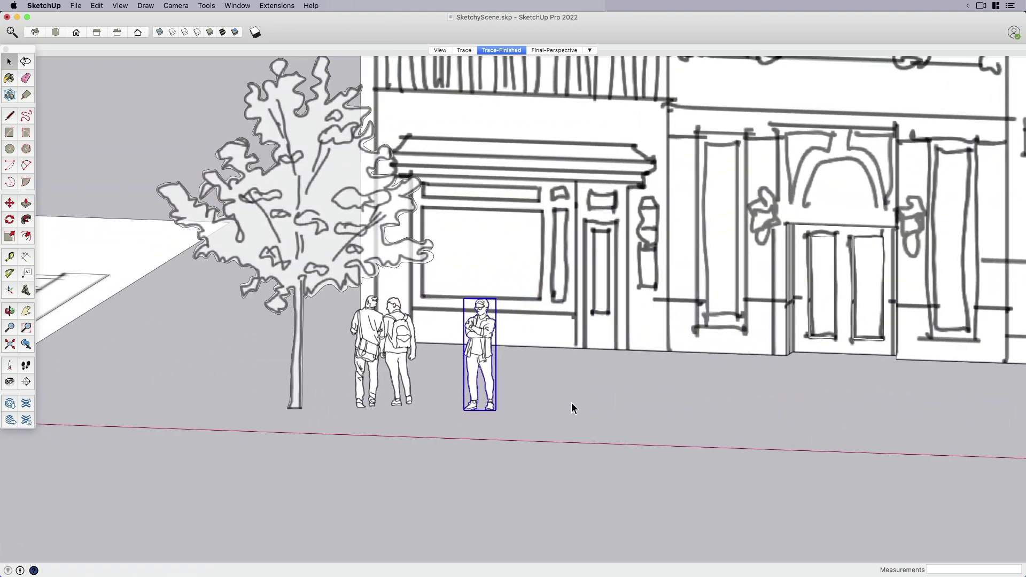
pyautogui.keyDown('shift'); pyautogui.scroll(-6, 610, 419); pyautogui.keyUp('shift')
pyautogui.scroll(5, 687, 442)
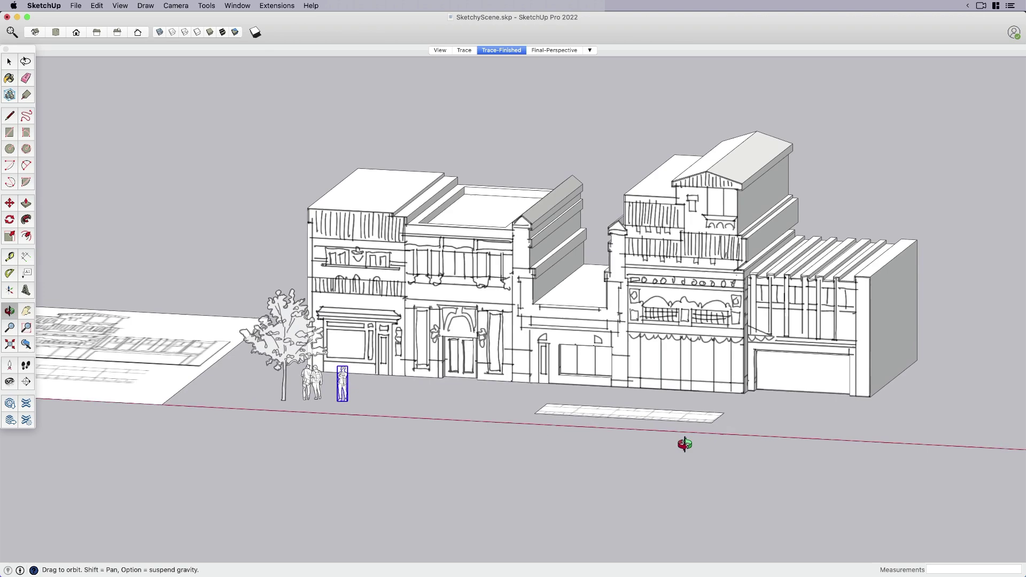
pyautogui.click(546, 431)
# Push/Pull the sidewalk slab's top face up 6 inches inside its group.
pyautogui.scroll(2, 547, 430)
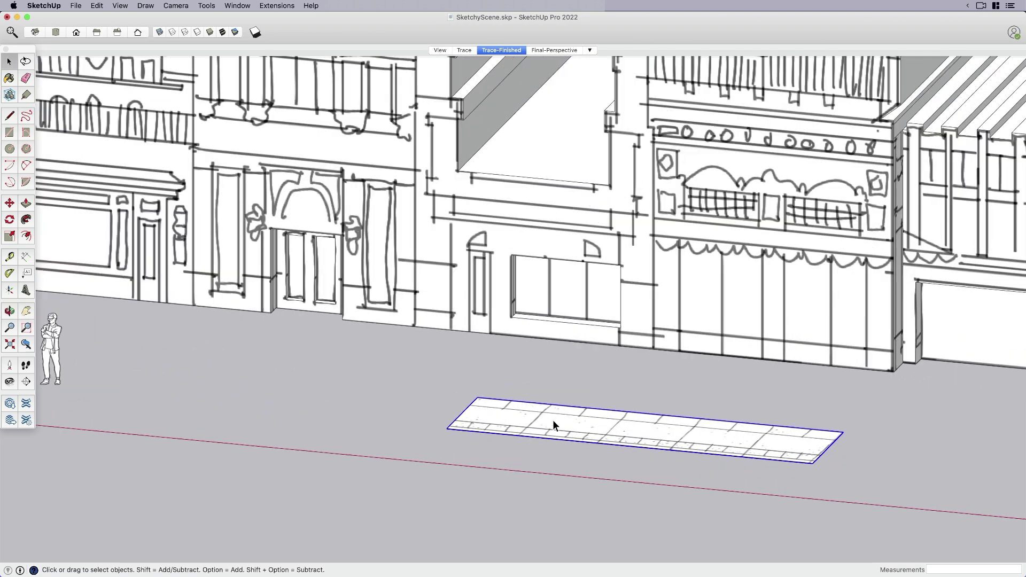
pyautogui.doubleClick(554, 423)
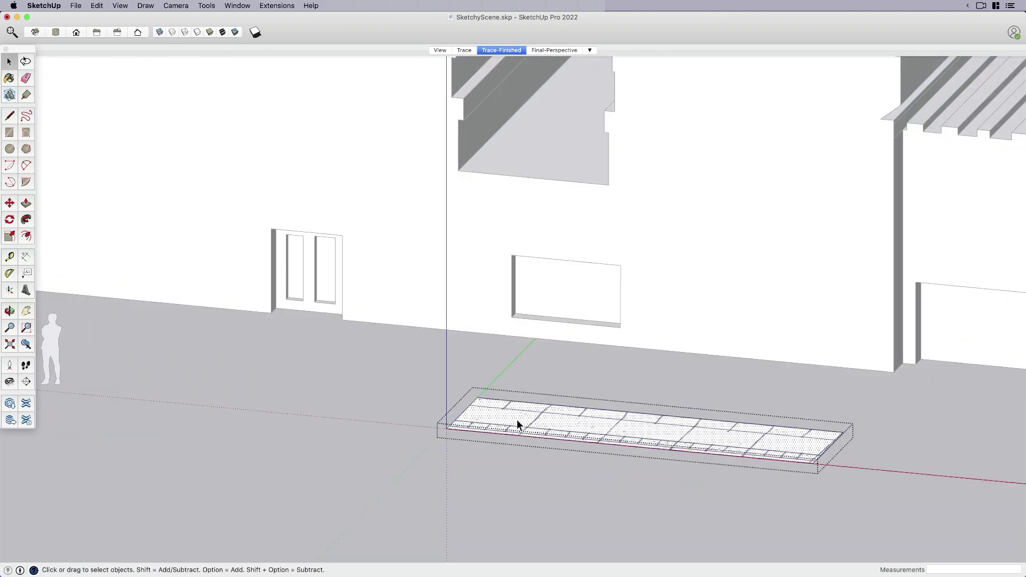
pyautogui.press('p')
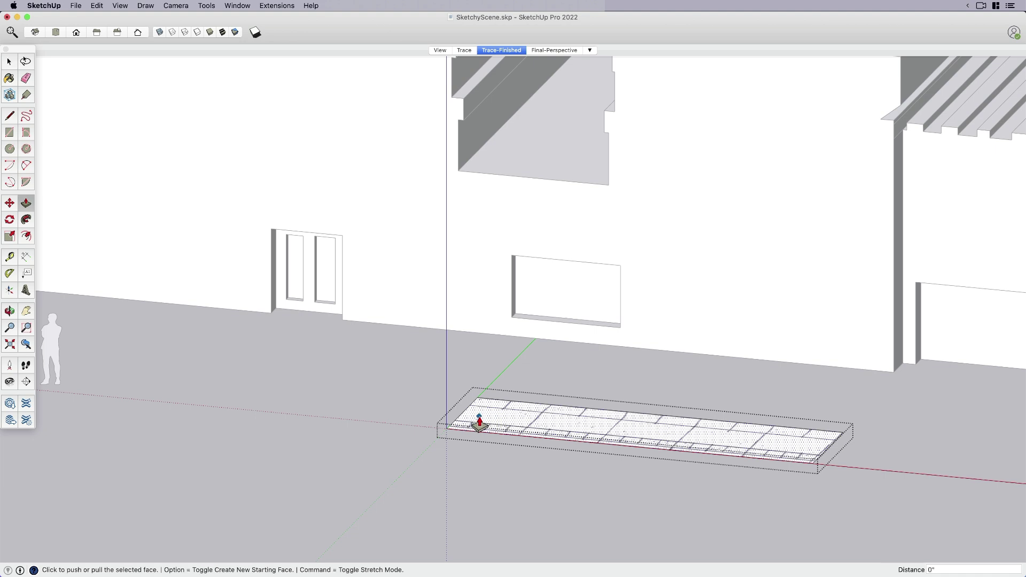
pyautogui.click(479, 422)
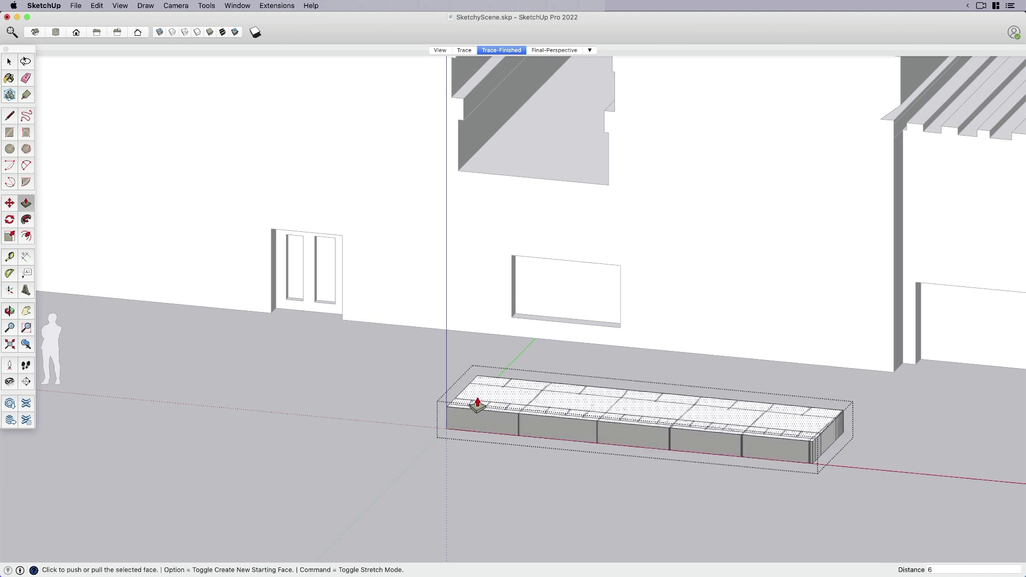
pyautogui.press('Return')
pyautogui.press('space')
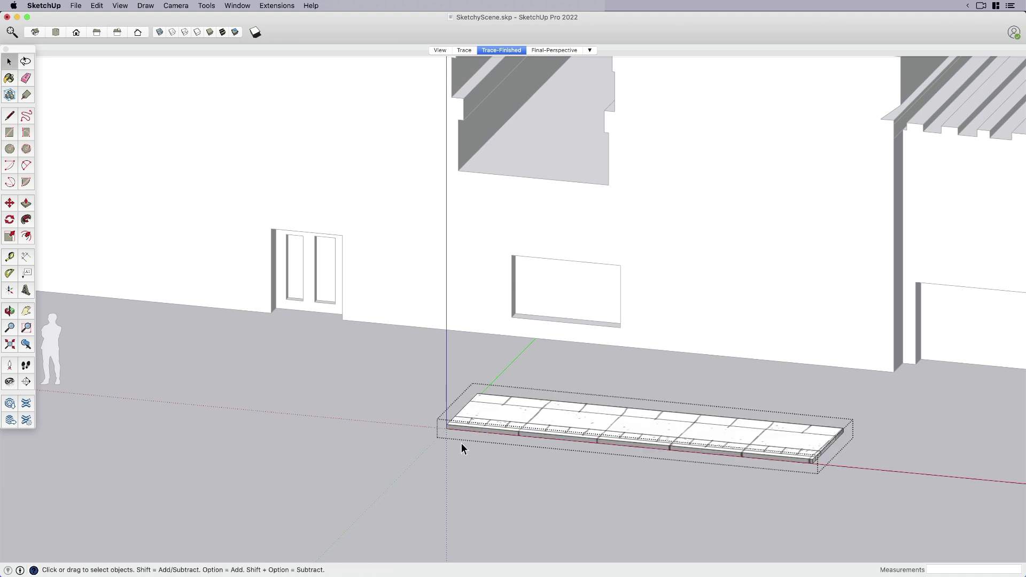
pyautogui.click(490, 409)
# Make the thickened slab a component, accepting the default name Component#10.
pyautogui.rightClick(490, 409)
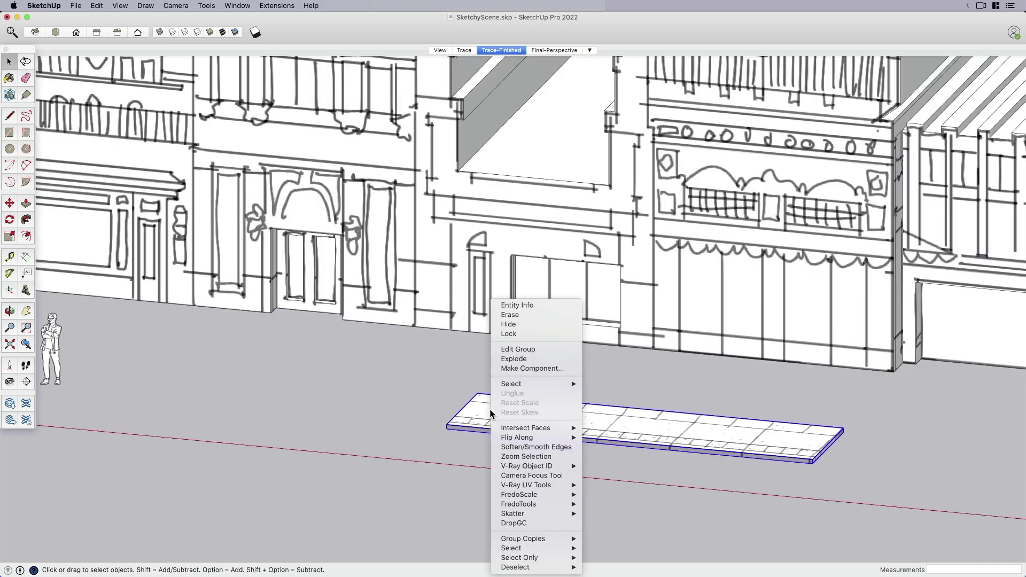
pyautogui.click(521, 369)
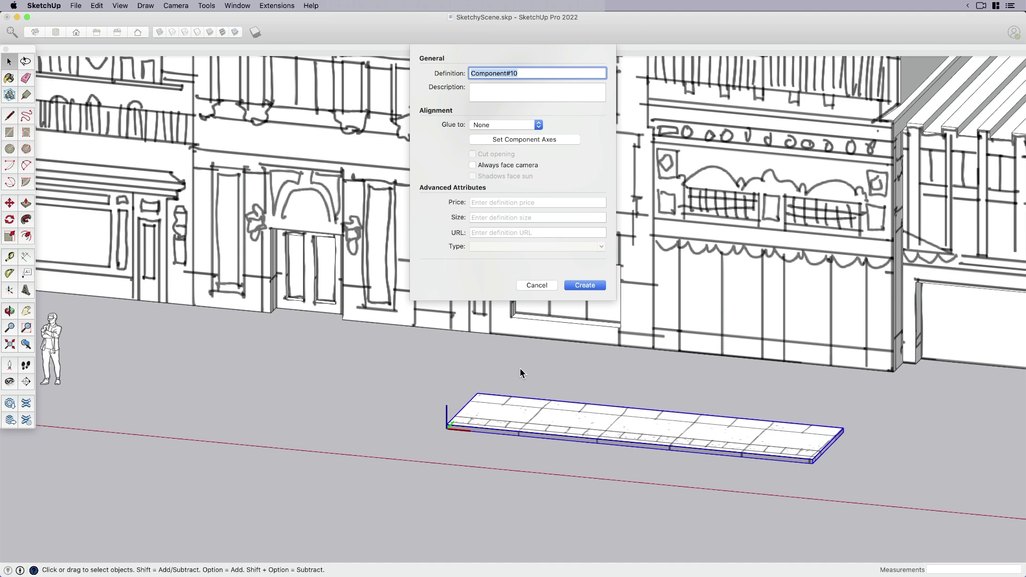
pyautogui.click(586, 285)
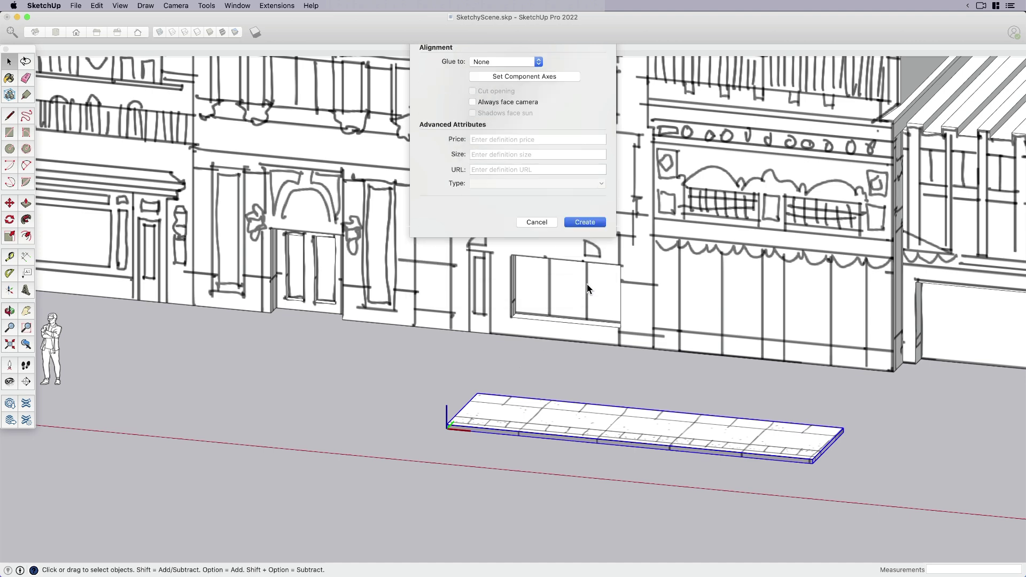
# Copy the slab component end to end onto the left side of the original.
pyautogui.press('m')
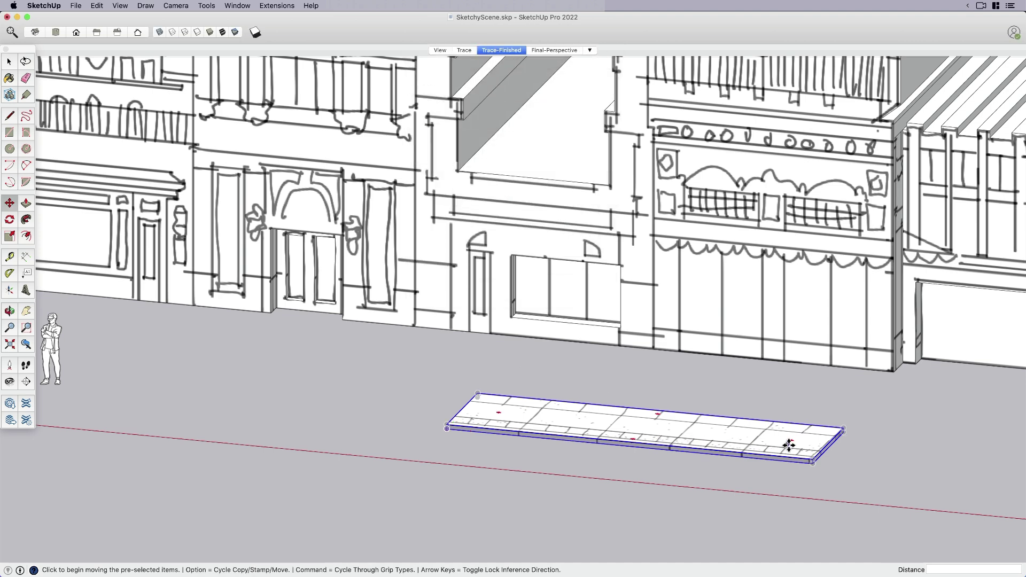
pyautogui.press('alt')
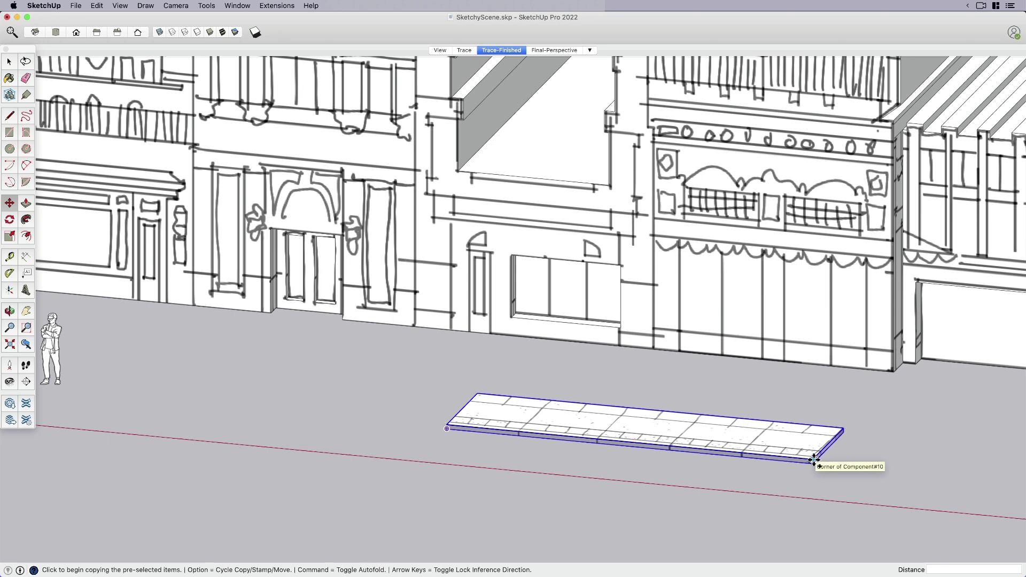
pyautogui.click(813, 459)
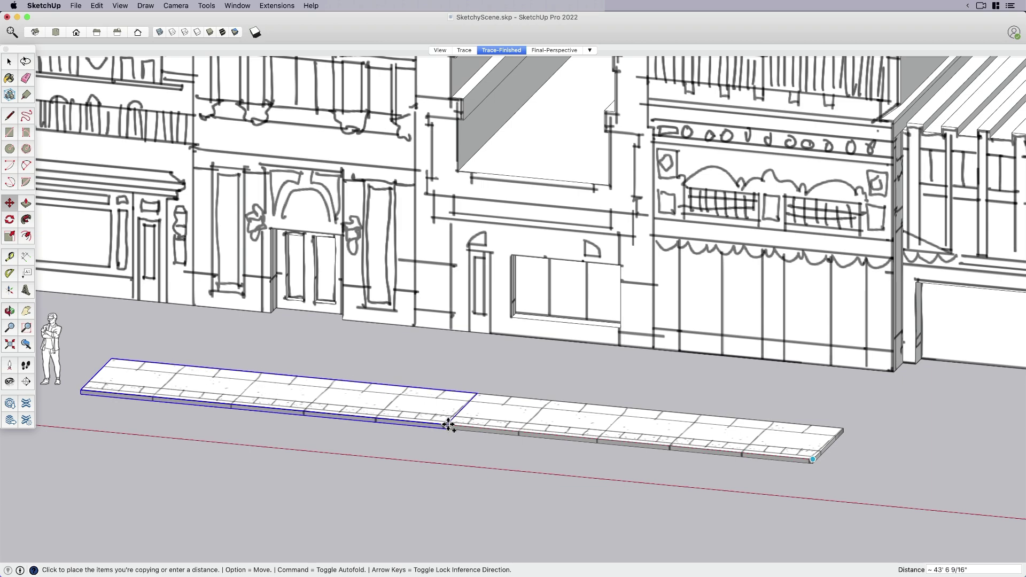
pyautogui.click(447, 426)
pyautogui.moveTo(588, 433); pyautogui.dragTo(543, 499, button='middle')
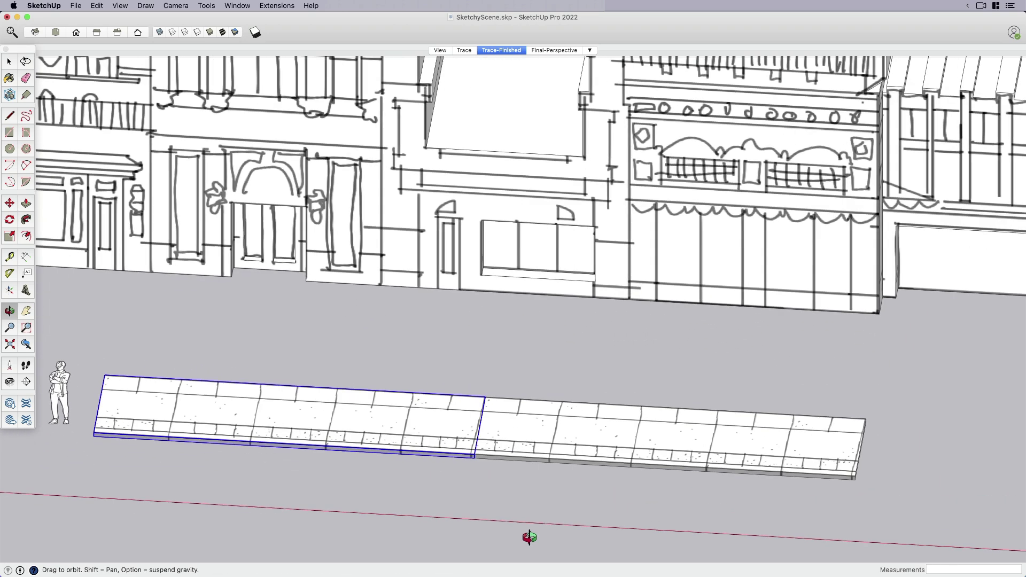
# Inside the left slab, move its right edge a few inches left to shorten it.
pyautogui.press('space')
pyautogui.scroll(10, 462, 463)
pyautogui.click(485, 479)
pyautogui.scroll(3, 475, 438)
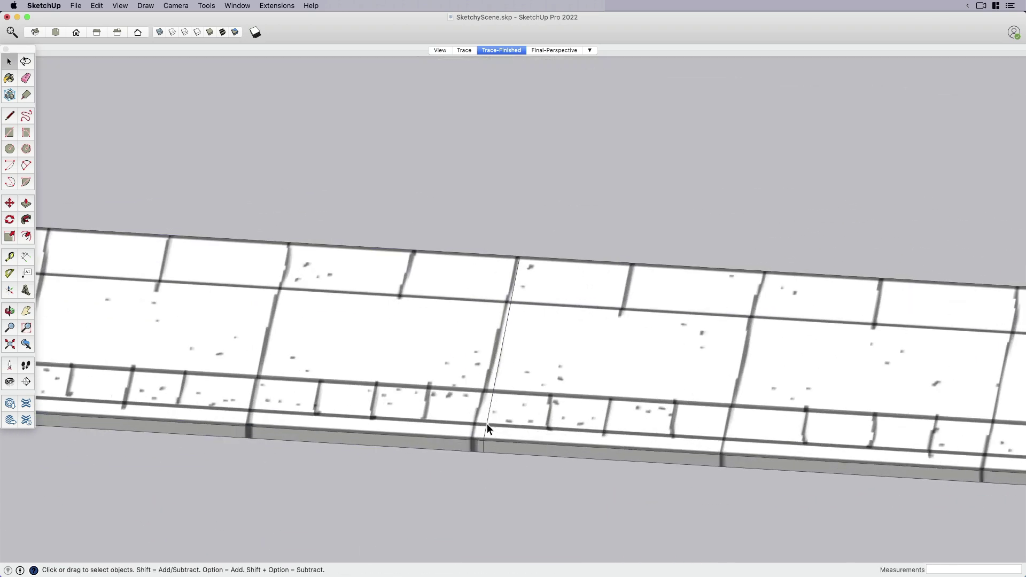
pyautogui.click(486, 425)
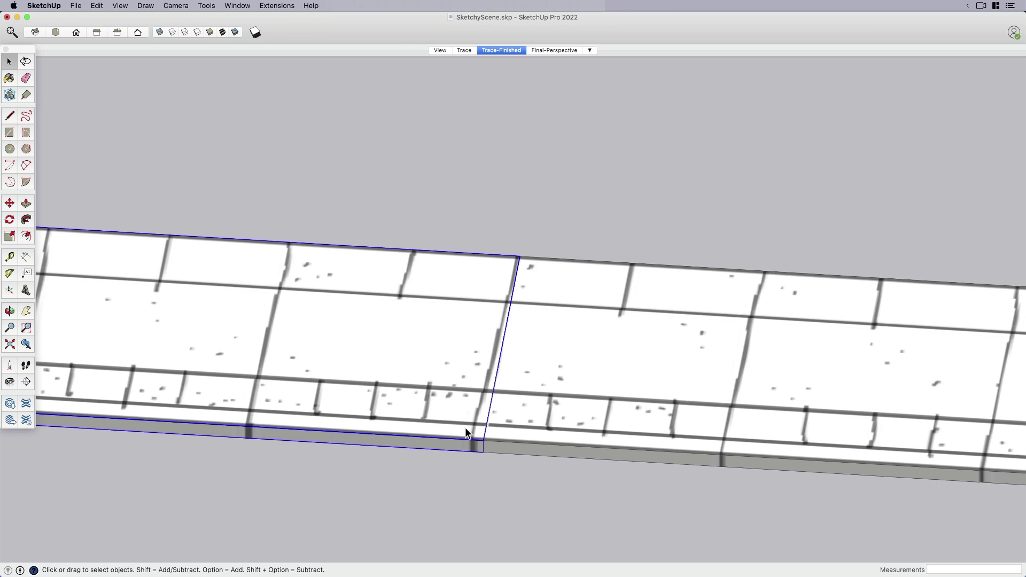
pyautogui.click(521, 490)
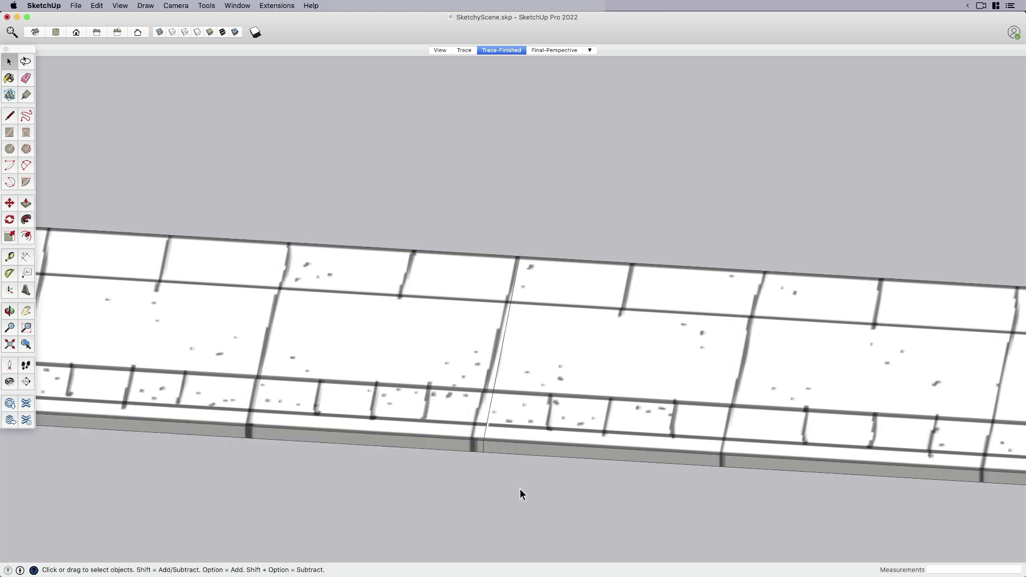
pyautogui.doubleClick(462, 418)
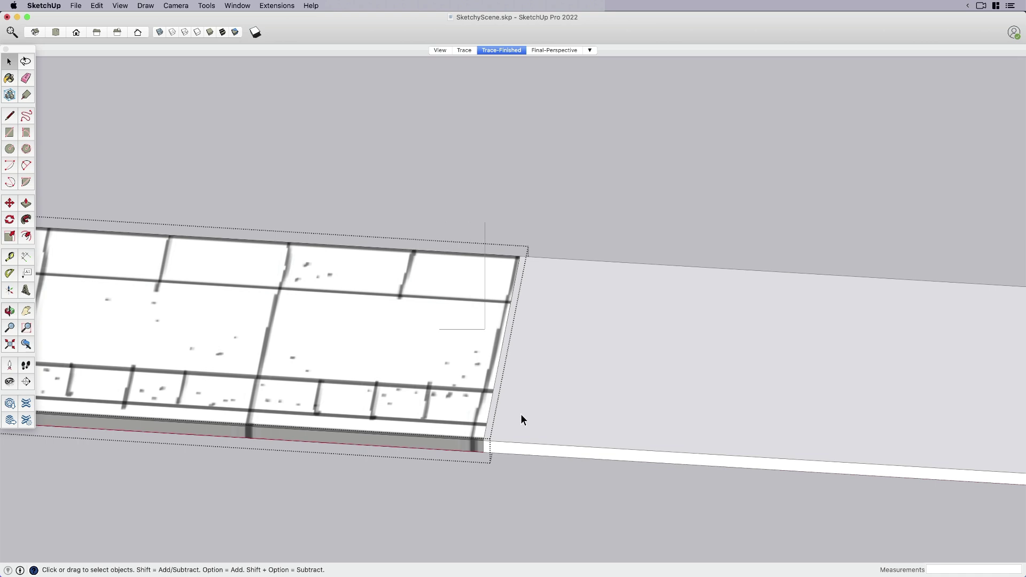
pyautogui.press('m')
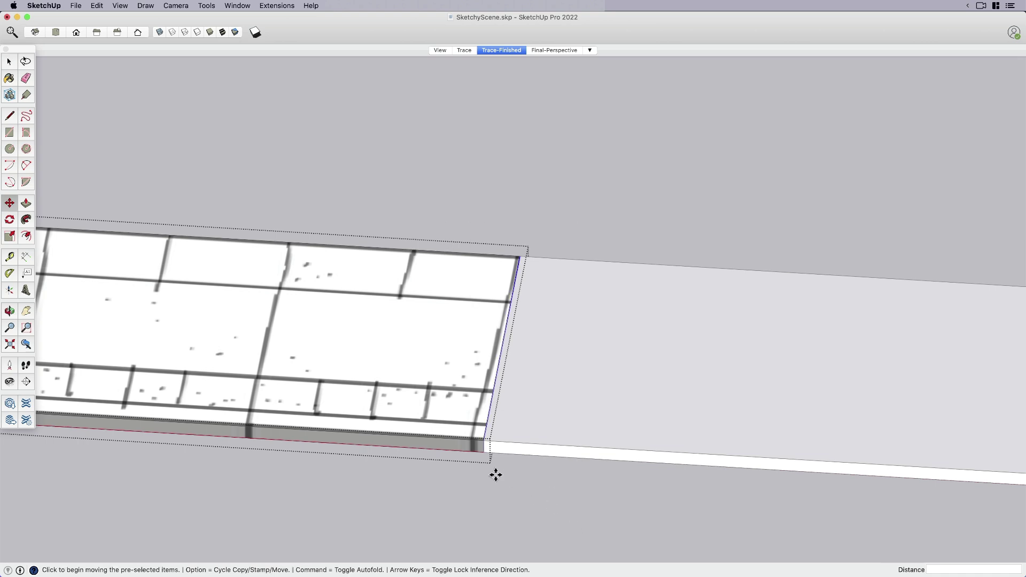
pyautogui.click(495, 474)
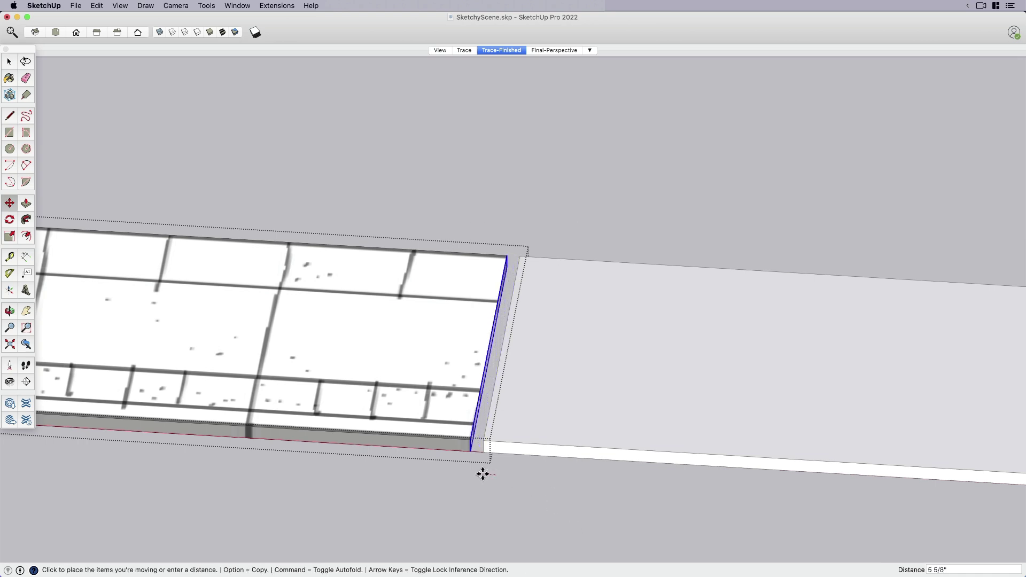
pyautogui.click(483, 476)
pyautogui.press('space')
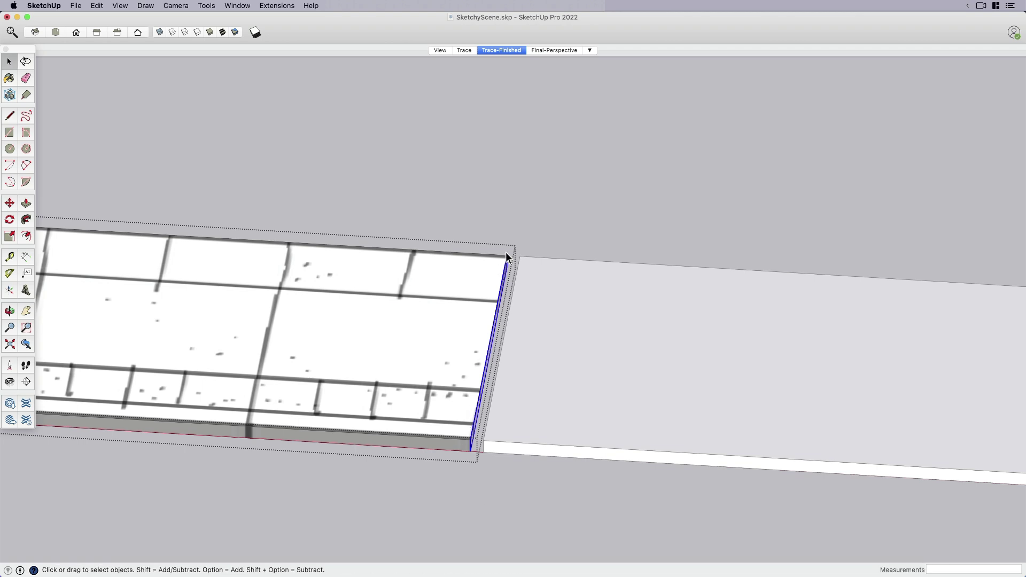
pyautogui.click(486, 489)
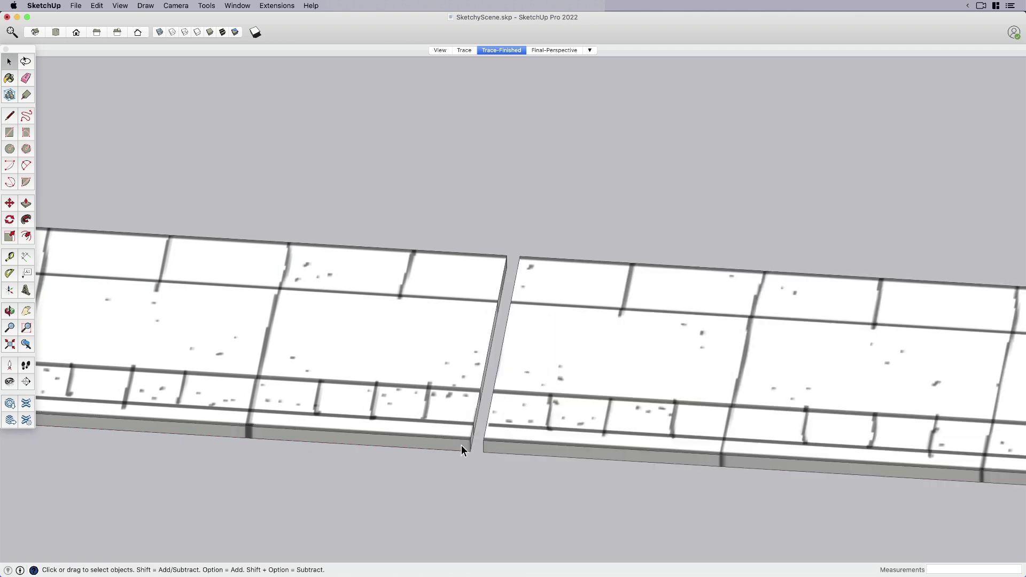
# Slide the left slab right until it butts flush against the right slab.
pyautogui.click(450, 431)
pyautogui.press('m')
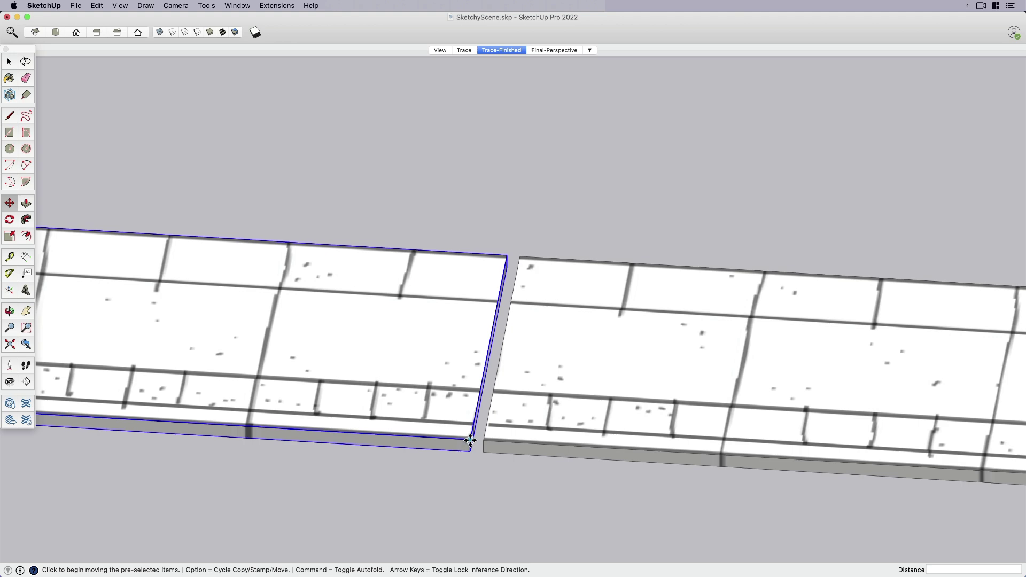
pyautogui.click(470, 440)
pyautogui.click(484, 438)
pyautogui.press('space')
pyautogui.scroll(-3, 507, 471)
pyautogui.click(508, 471)
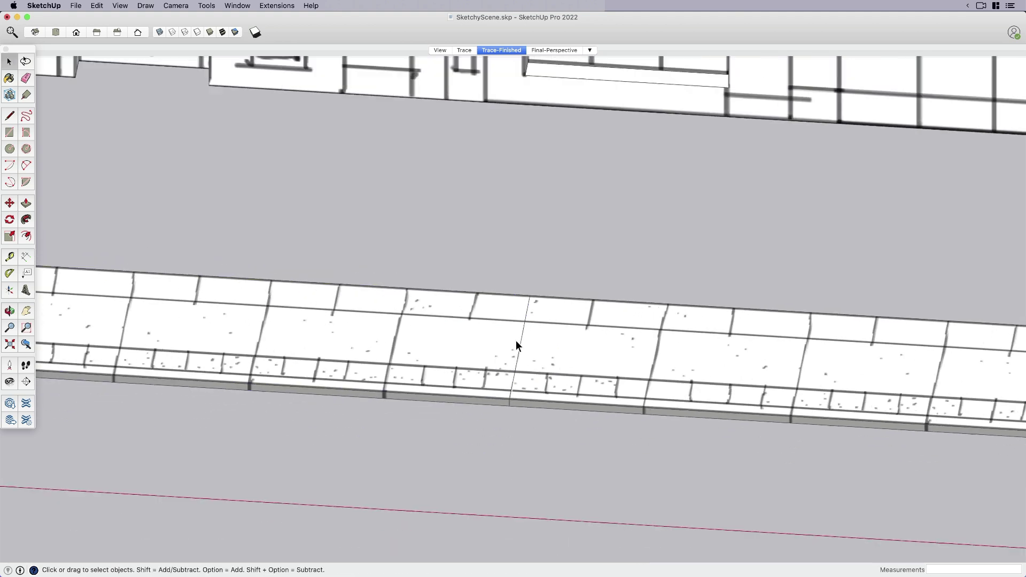
pyautogui.scroll(-5, 516, 341)
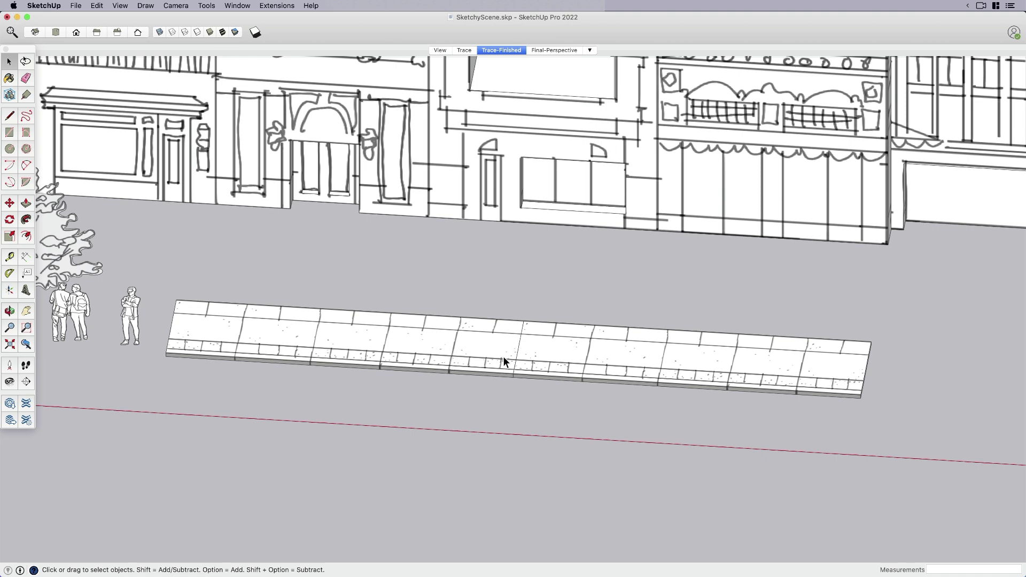
# Copy the right slab to the walkway's right end as a third piece.
pyautogui.click(552, 367)
pyautogui.press('m')
pyautogui.press('alt')
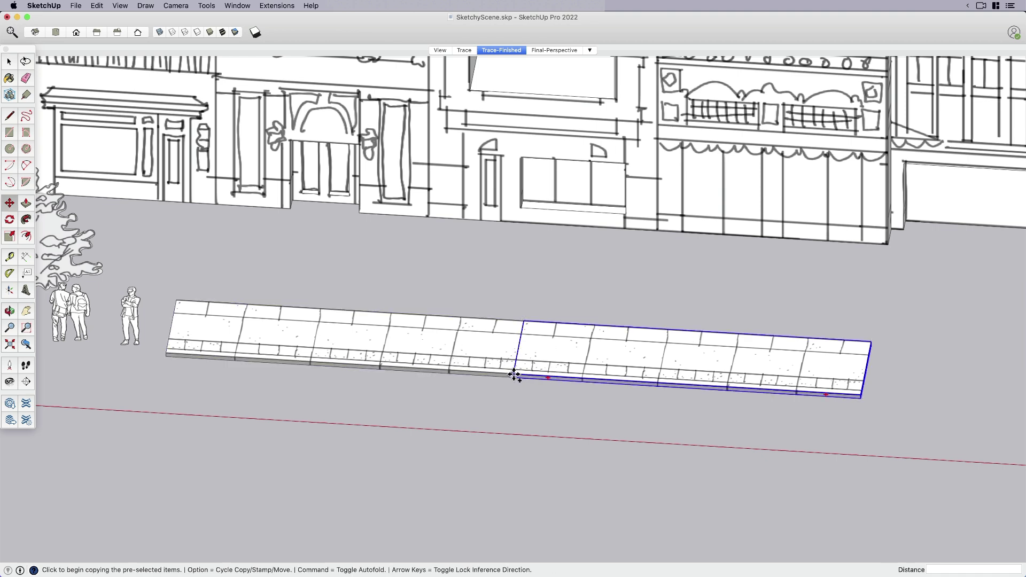
pyautogui.click(521, 377)
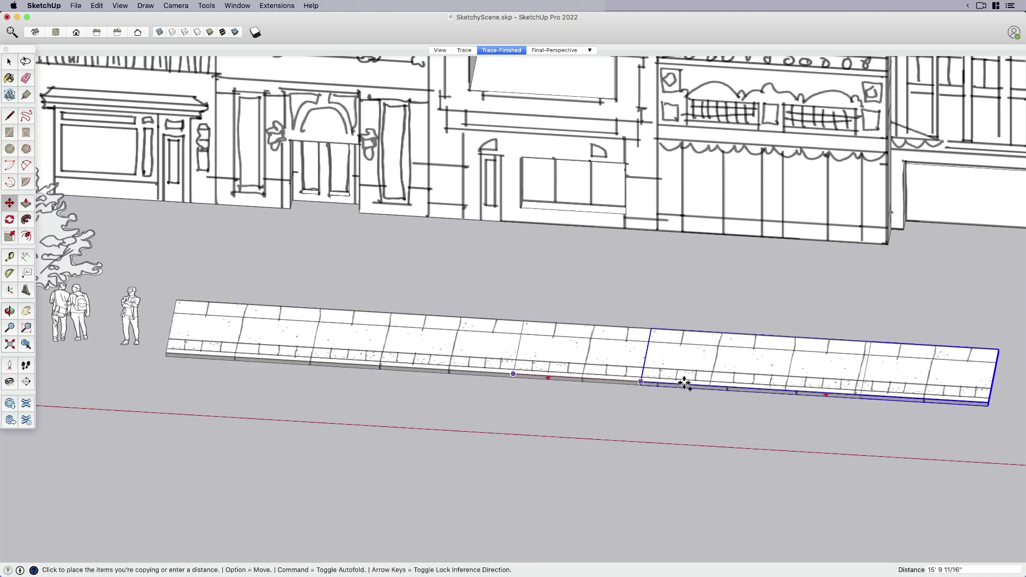
pyautogui.click(858, 394)
pyautogui.press('space')
pyautogui.click(416, 432)
# Push/Pull the nearest slab's side face outward to widen the walkway.
pyautogui.moveTo(416, 428); pyautogui.dragTo(586, 518, button='middle')
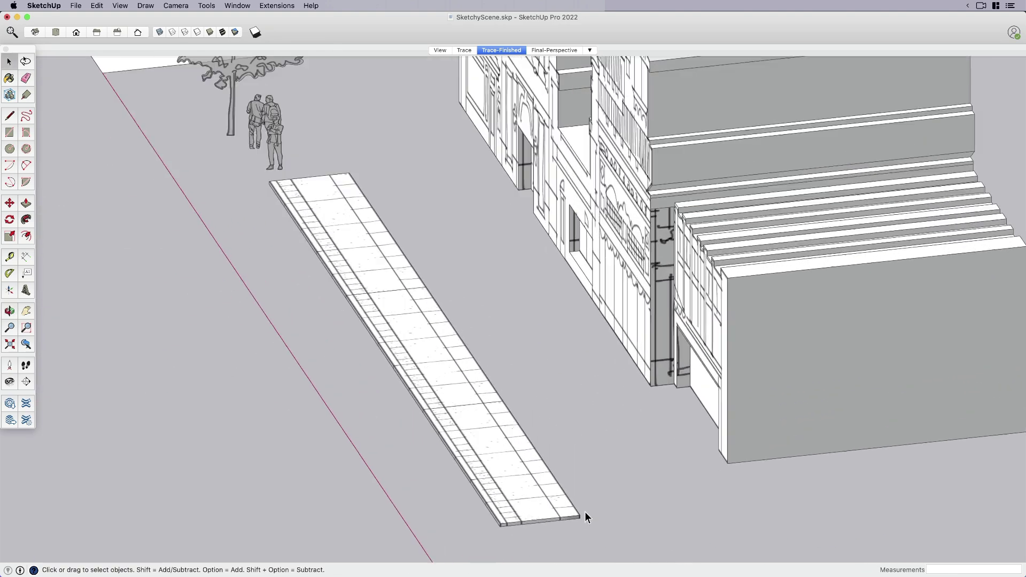
pyautogui.click(543, 490)
pyautogui.doubleClick(530, 479)
pyautogui.moveTo(530, 479); pyautogui.dragTo(457, 473, button='middle')
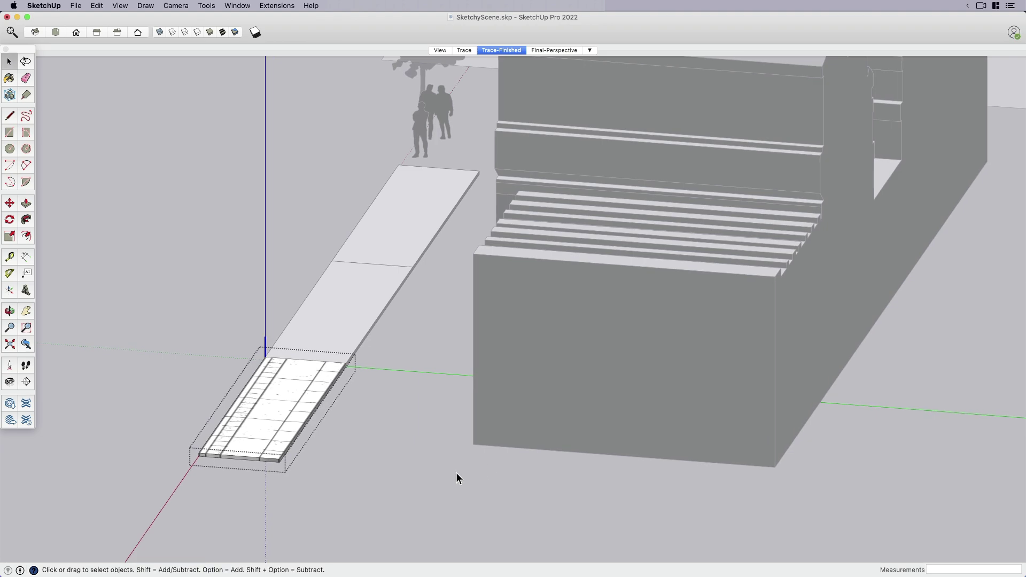
pyautogui.scroll(3, 358, 470)
pyautogui.scroll(2, 357, 469)
pyautogui.press('p')
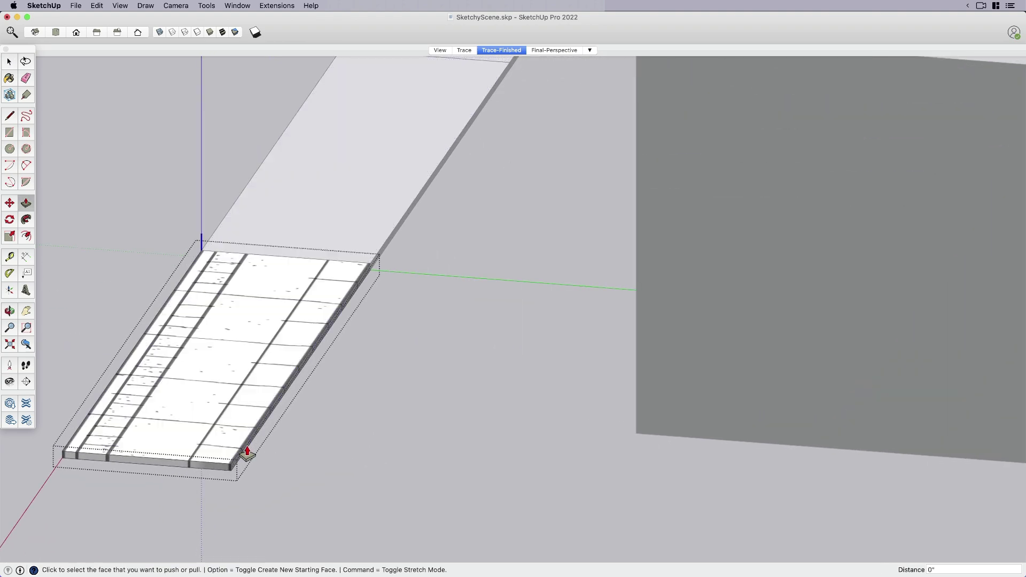
pyautogui.click(245, 457)
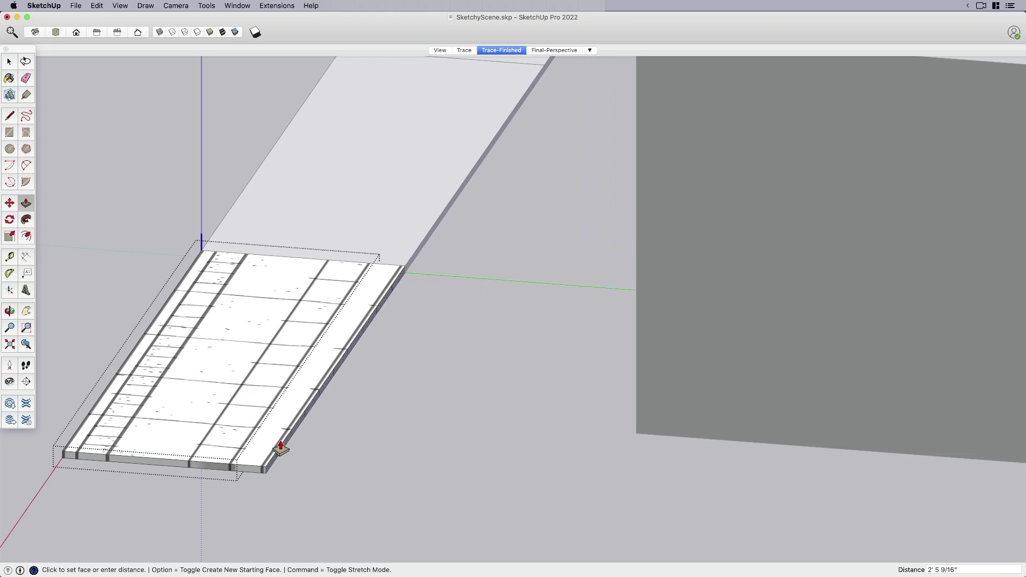
pyautogui.click(293, 452)
pyautogui.scroll(-6, 461, 435)
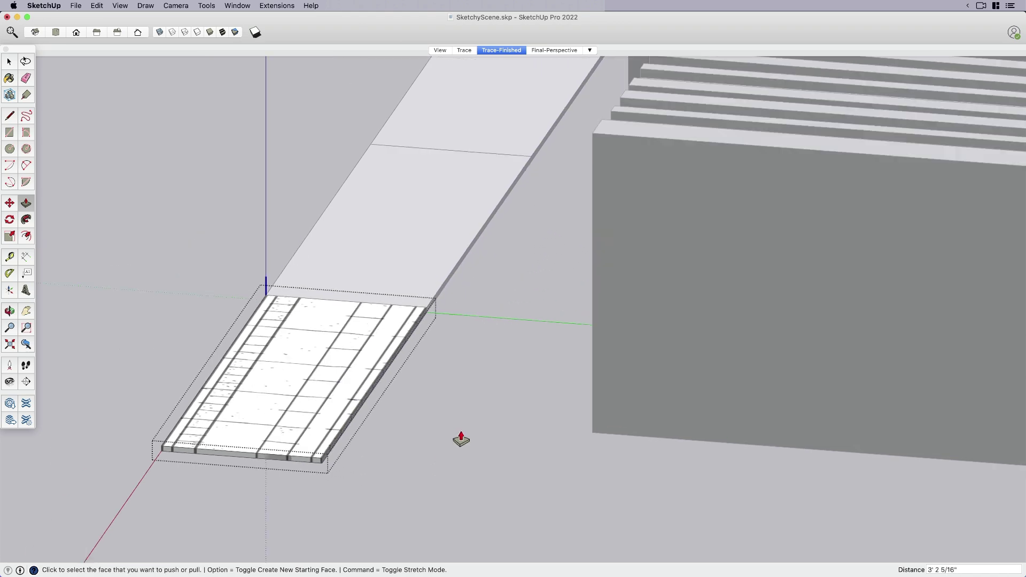
pyautogui.press('space')
pyautogui.scroll(-10, 243, 317)
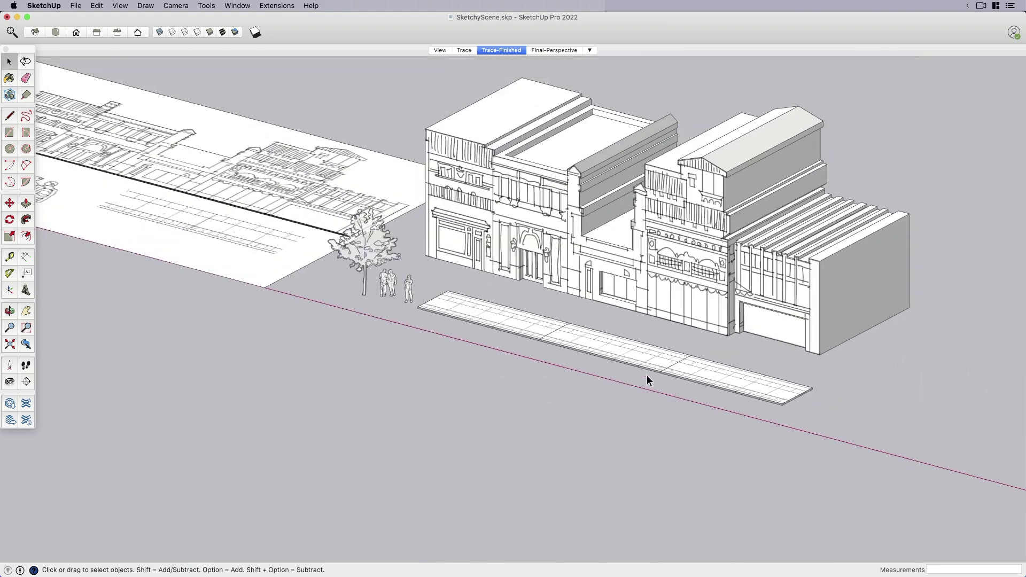
# Combine the three walkway slabs into a single group.
pyautogui.click(673, 363)
pyautogui.keyDown('shift'); pyautogui.click(561, 343); pyautogui.keyUp('shift')
pyautogui.keyDown('shift'); pyautogui.click(517, 327); pyautogui.keyUp('shift')
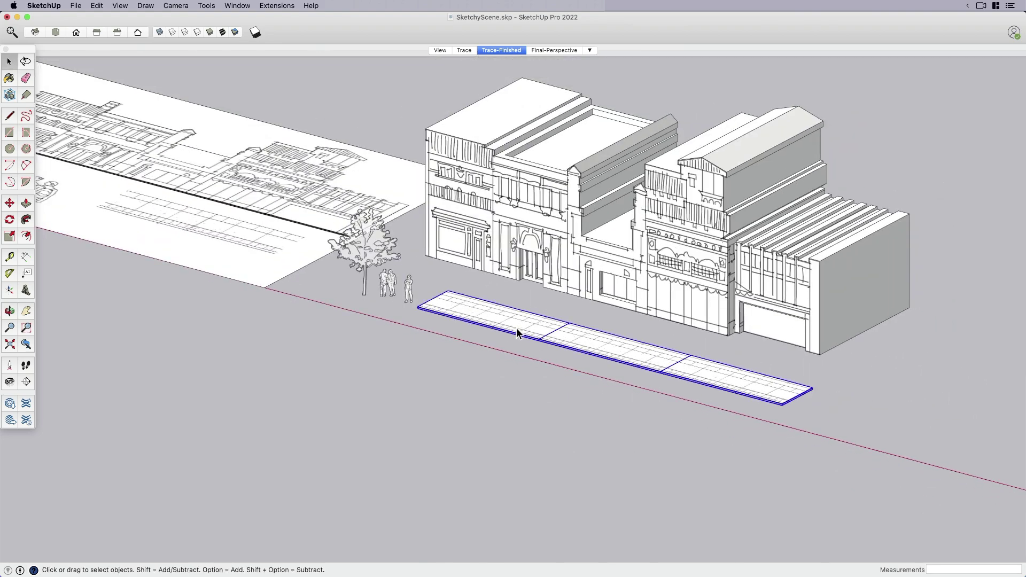
pyautogui.rightClick(516, 329)
pyautogui.click(547, 364)
pyautogui.moveTo(522, 389)
pyautogui.mouseDown(button='middle')
pyautogui.moveTo(614, 389)
pyautogui.moveTo(625, 378)
pyautogui.moveTo(513, 392)
pyautogui.mouseUp(button='middle')
pyautogui.scroll(3, 635, 389)
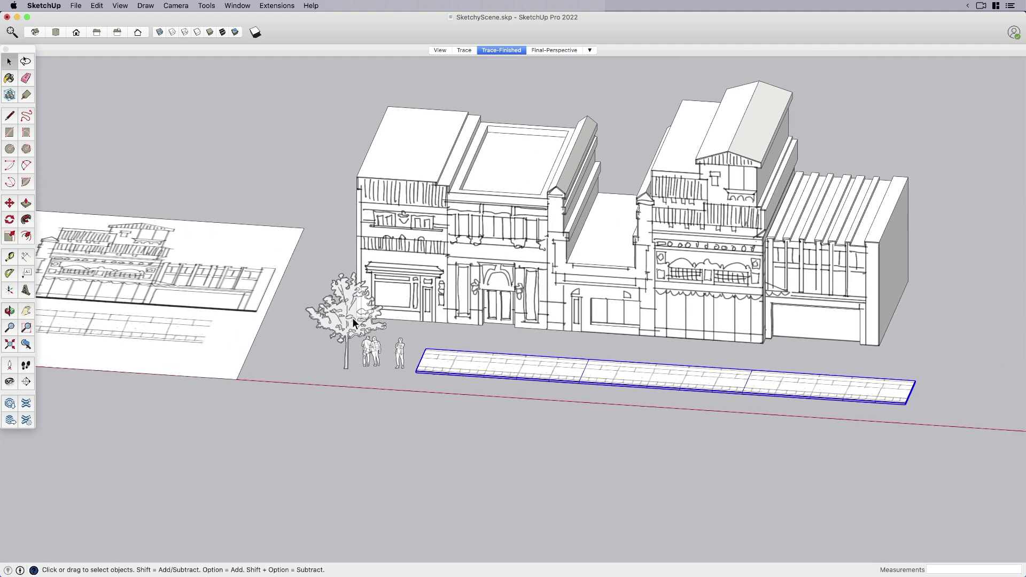
# Move the walkway group so its end corner snaps to the building's corner.
pyautogui.click(355, 323)
pyautogui.click(522, 371)
pyautogui.scroll(3, 921, 385)
pyautogui.press('m')
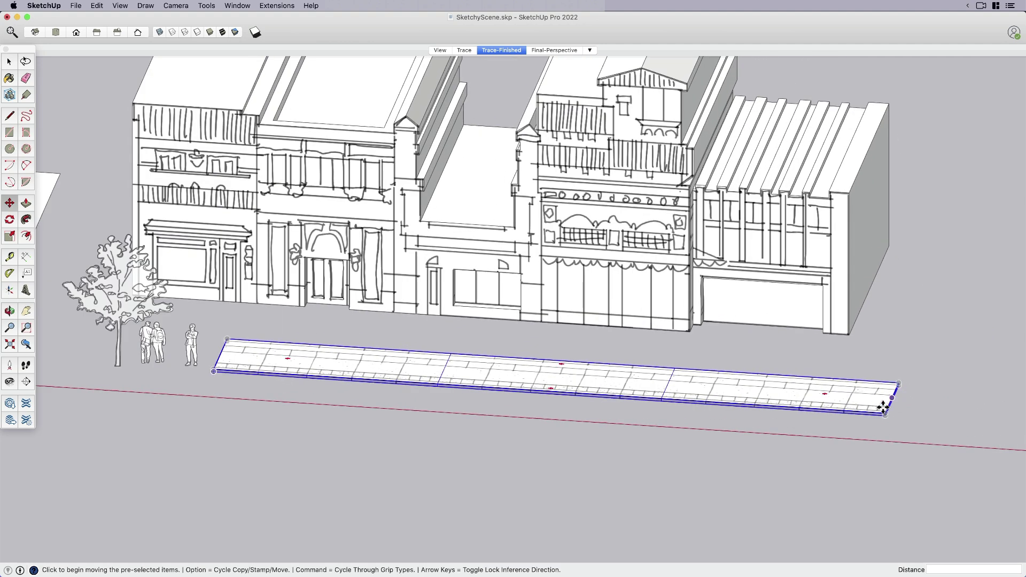
pyautogui.scroll(3, 899, 382)
pyautogui.click(890, 388)
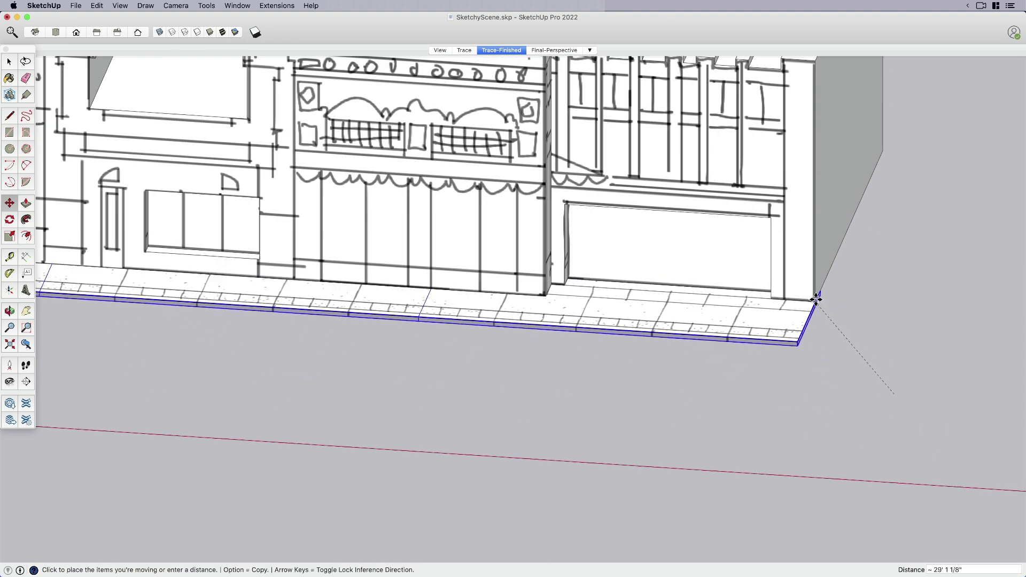
pyautogui.click(816, 301)
pyautogui.scroll(-3, 845, 339)
pyautogui.scroll(2, 841, 337)
pyautogui.moveTo(841, 337); pyautogui.dragTo(756, 360, button='middle')
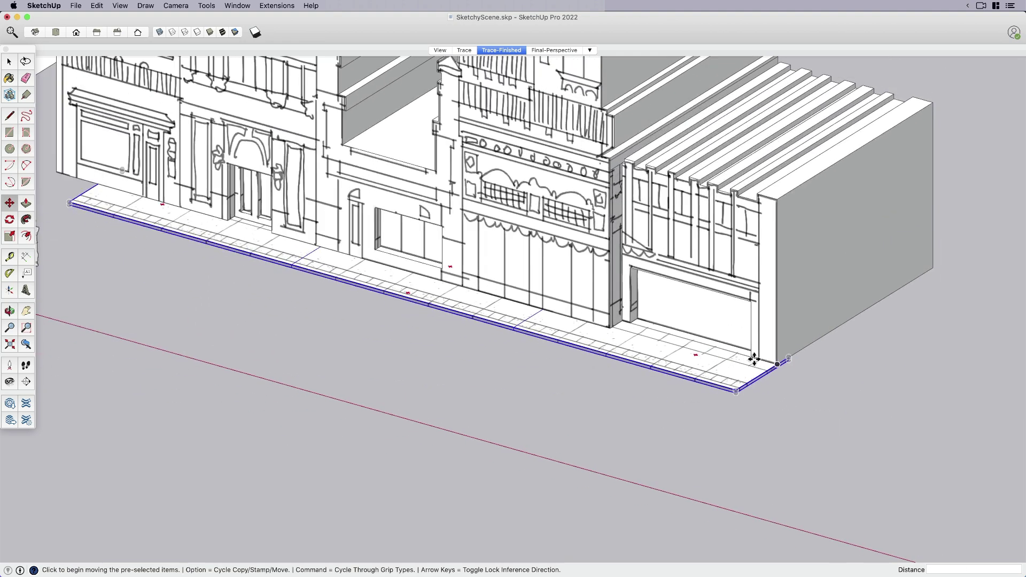
pyautogui.scroll(3, 791, 358)
# Reposition the walkway about a foot over and flush against the building fronts.
pyautogui.click(791, 357)
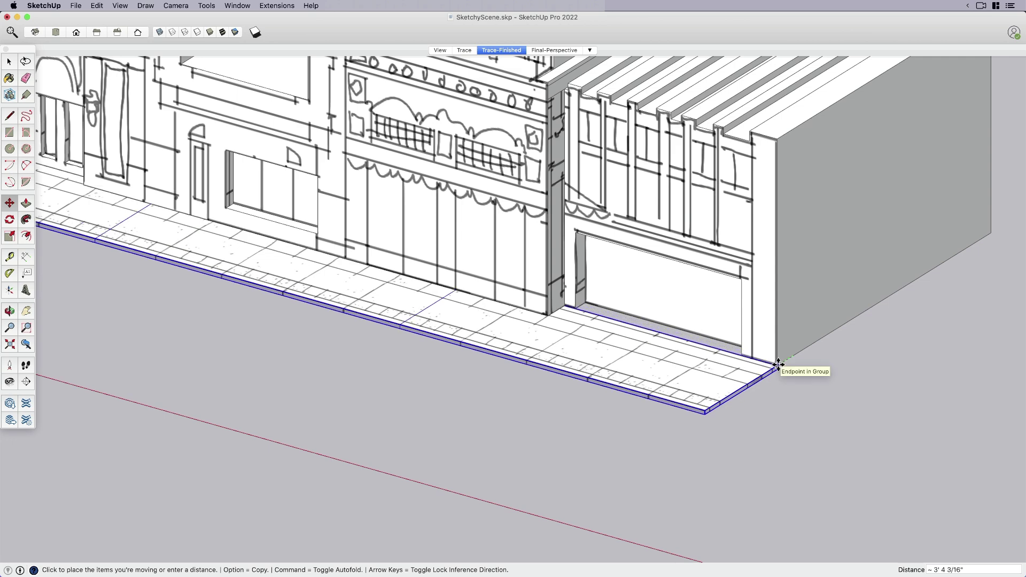
pyautogui.click(778, 367)
pyautogui.scroll(2, 775, 368)
pyautogui.click(775, 367)
pyautogui.click(786, 362)
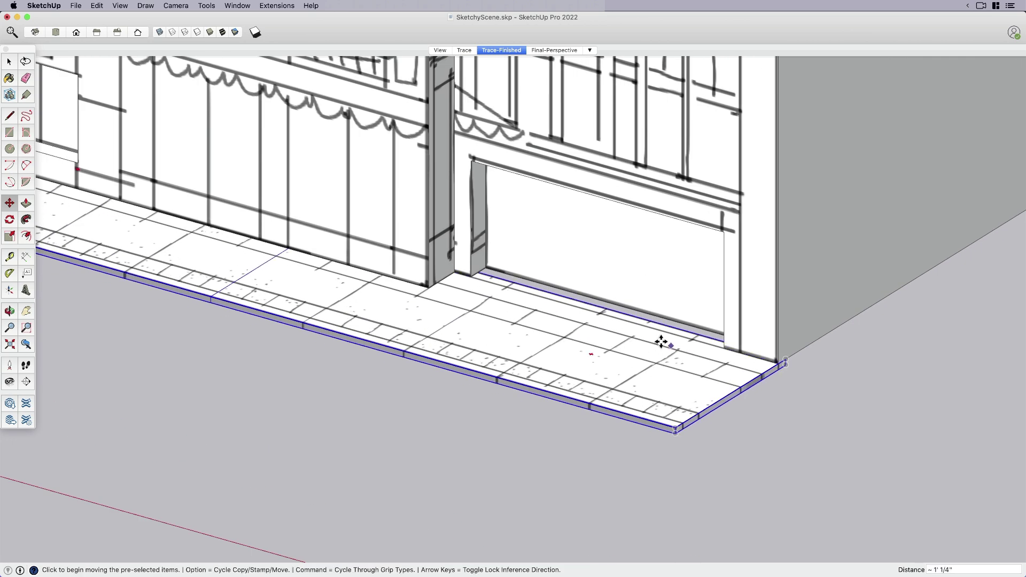
pyautogui.scroll(1, 498, 269)
pyautogui.click(467, 273)
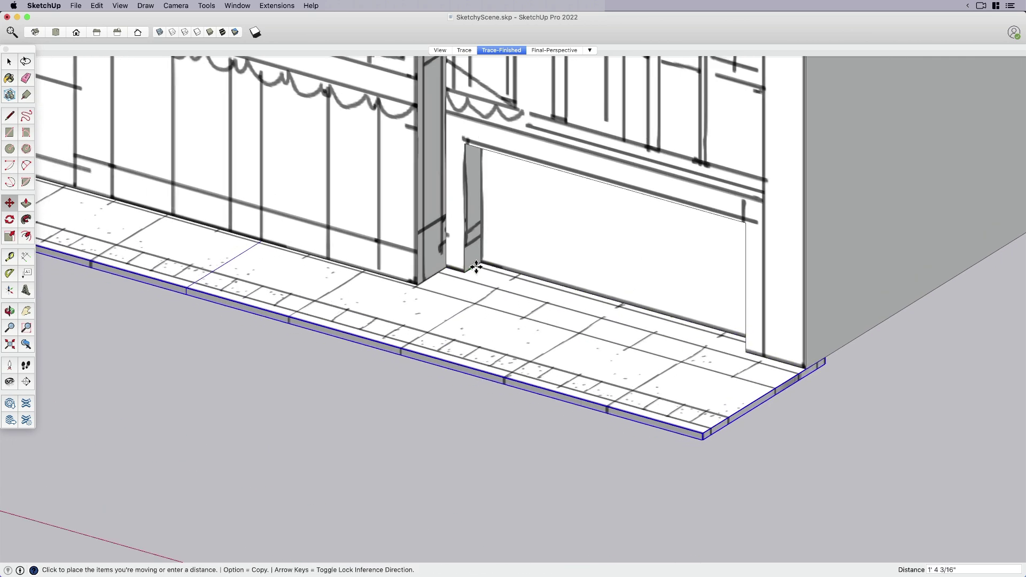
pyautogui.click(557, 283)
pyautogui.scroll(-3, 557, 283)
pyautogui.press('space')
pyautogui.scroll(-3, 620, 364)
pyautogui.scroll(-3, 361, 260)
# Copy the tree forward to the sidewalk's left end by the storefronts.
pyautogui.click(269, 256)
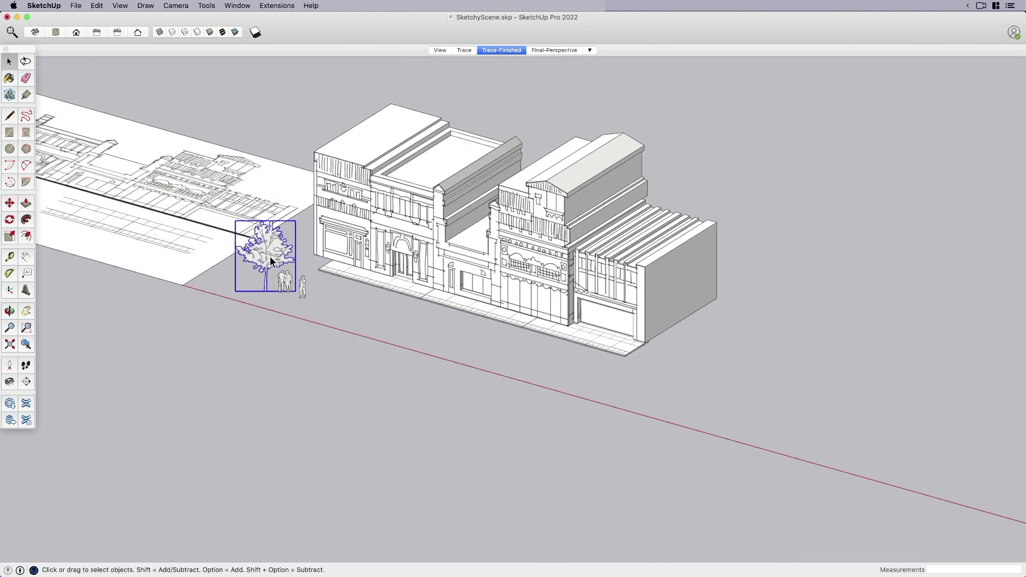
pyautogui.scroll(3, 271, 255)
pyautogui.press('m')
pyautogui.click(264, 303)
pyautogui.press('alt')
pyautogui.scroll(2, 340, 285)
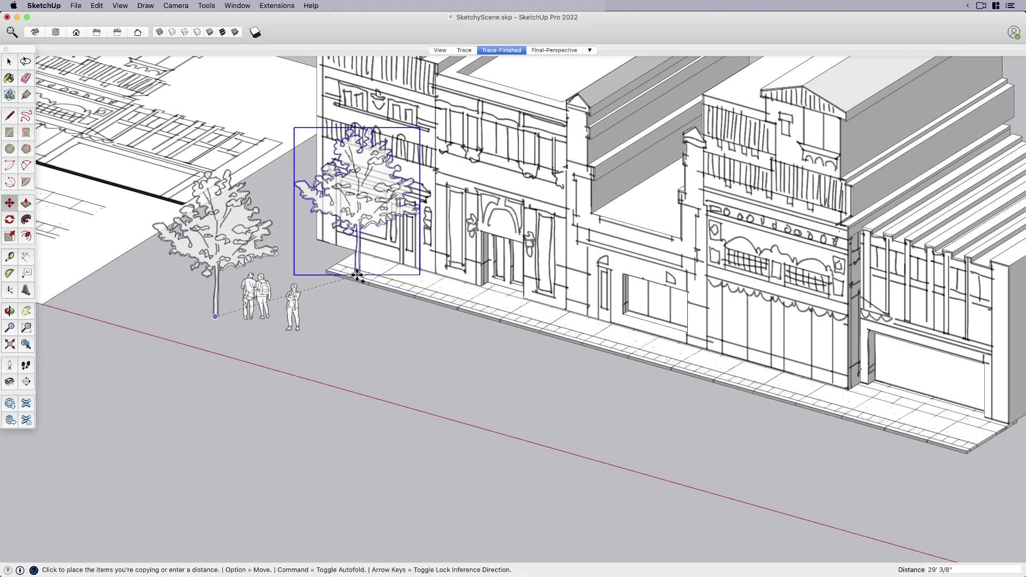
pyautogui.click(355, 275)
pyautogui.press('space')
pyautogui.scroll(-4, 367, 323)
# Clear the selection and pan to centre the street block in view.
pyautogui.click(367, 323)
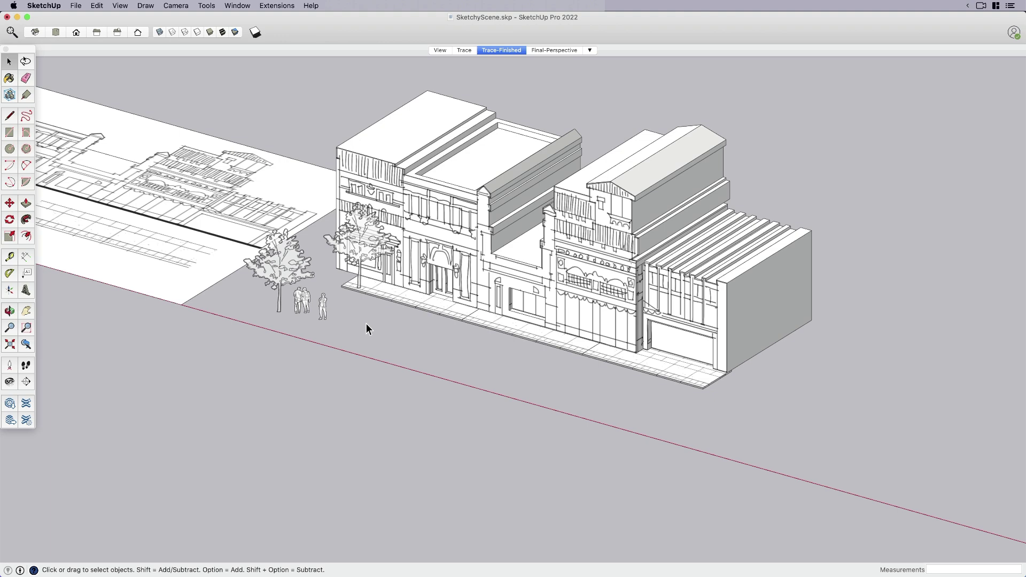
pyautogui.press('h')
pyautogui.moveTo(413, 361); pyautogui.dragTo(460, 403)
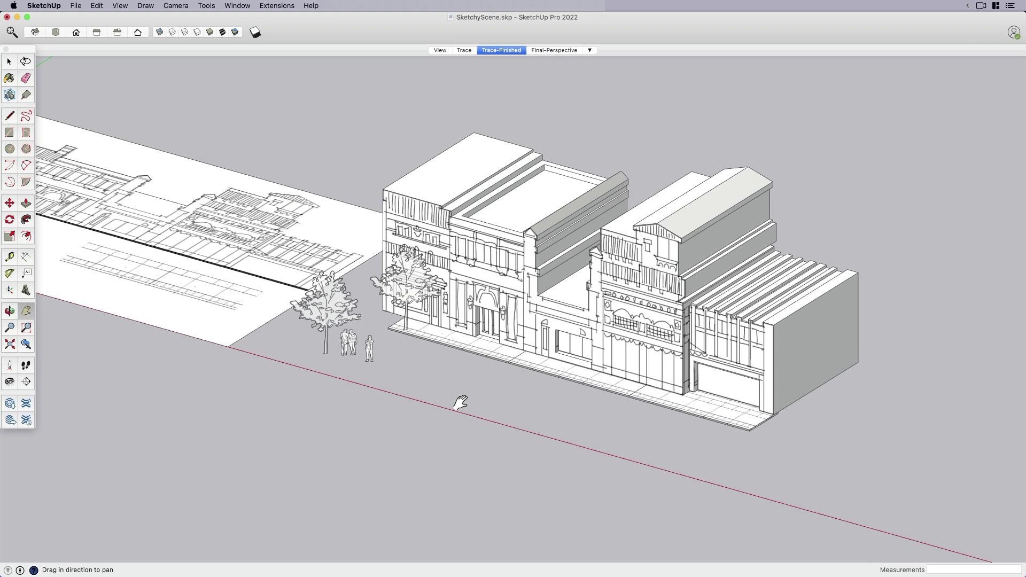
# Switch to the Final-Perspective scene, then select and deselect the small car.
pyautogui.click(556, 51)
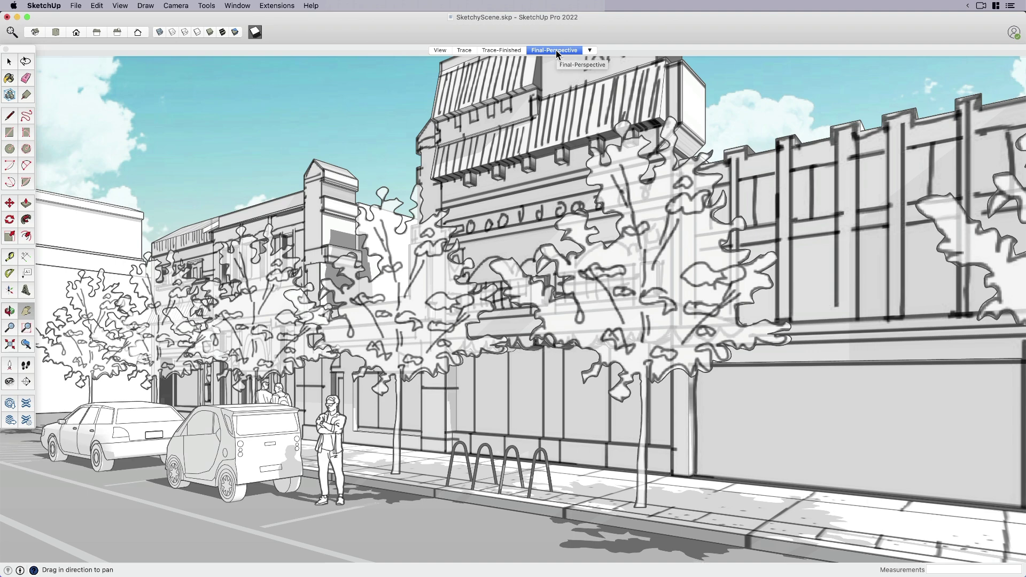
pyautogui.press('space')
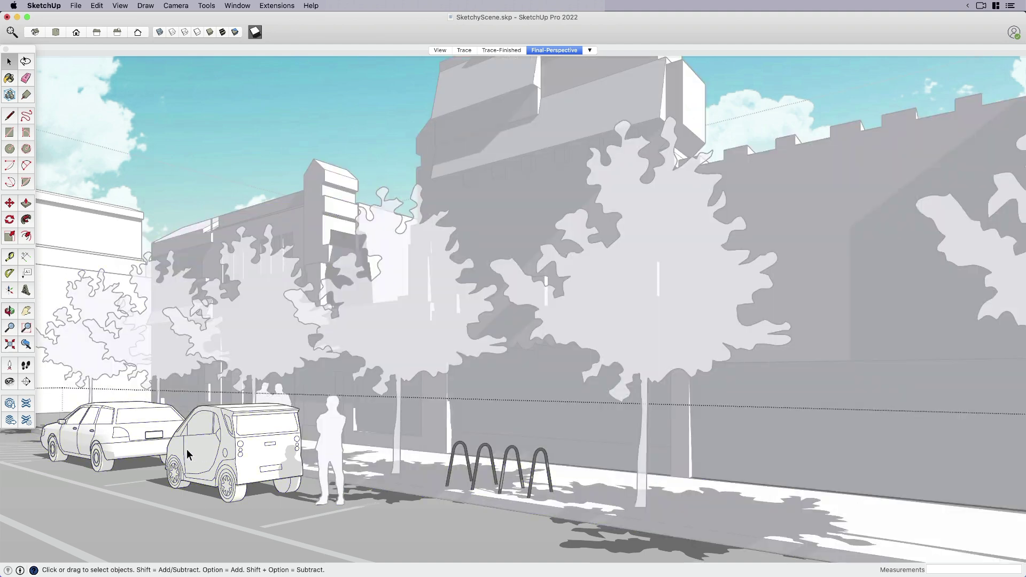
pyautogui.click(192, 451)
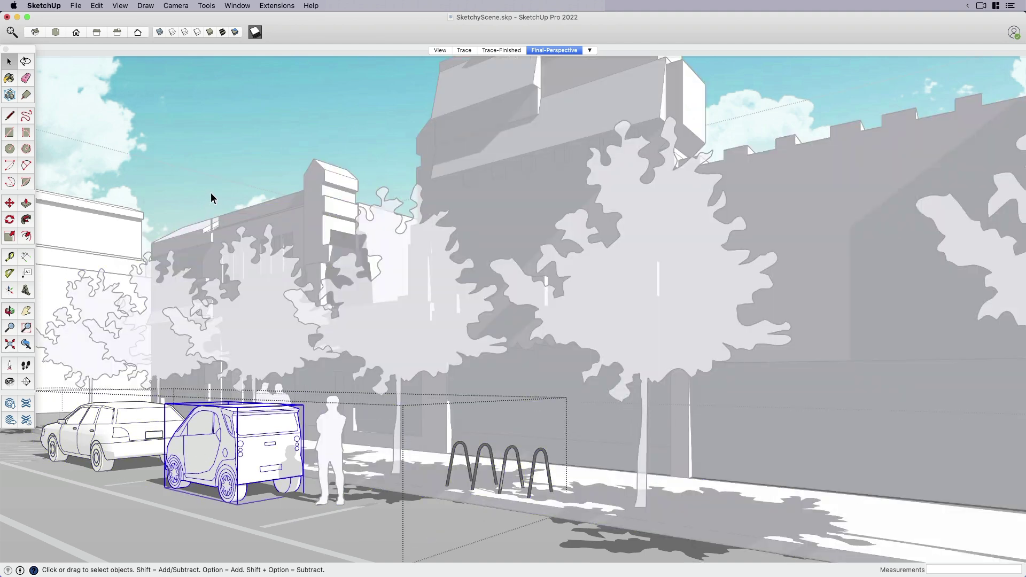
pyautogui.click(245, 147)
# Move the standing person figure slightly to the left on the sidewalk.
pyautogui.click(337, 438)
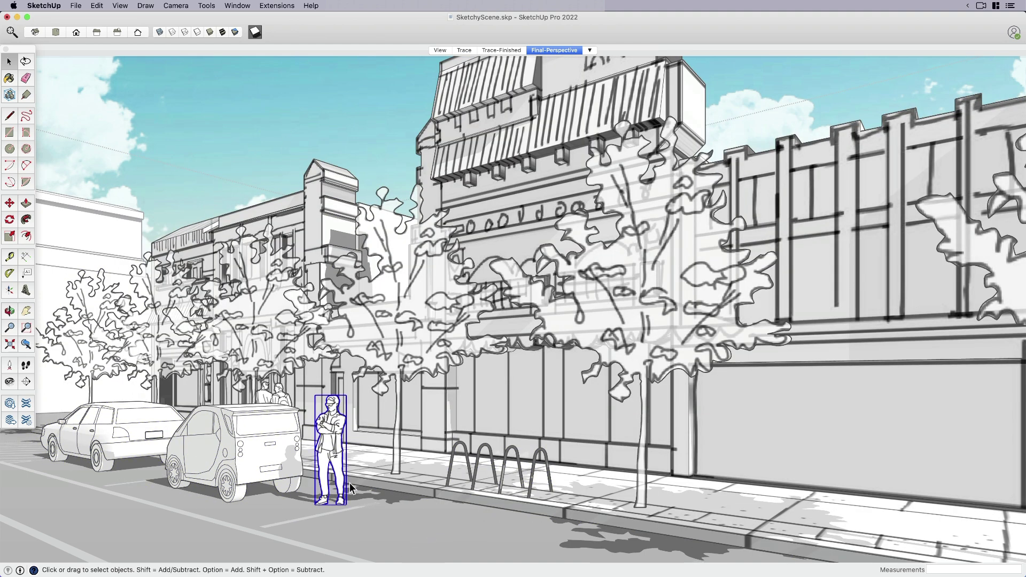
pyautogui.press('m')
pyautogui.click(355, 538)
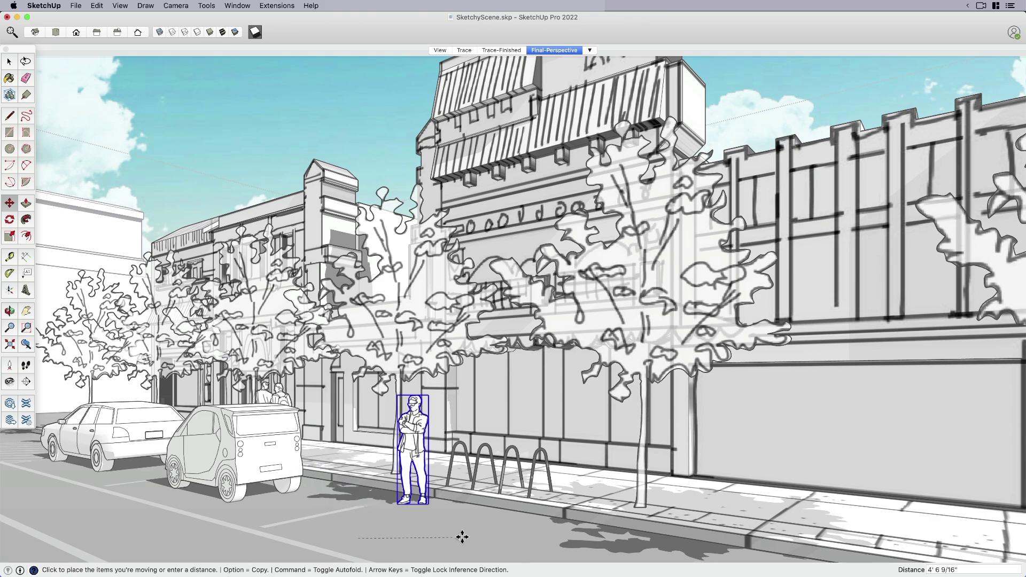
pyautogui.click(353, 533)
# Orbit and zoom around the person figure toward a more frontal street view.
pyautogui.moveTo(352, 534); pyautogui.dragTo(626, 518, button='middle')
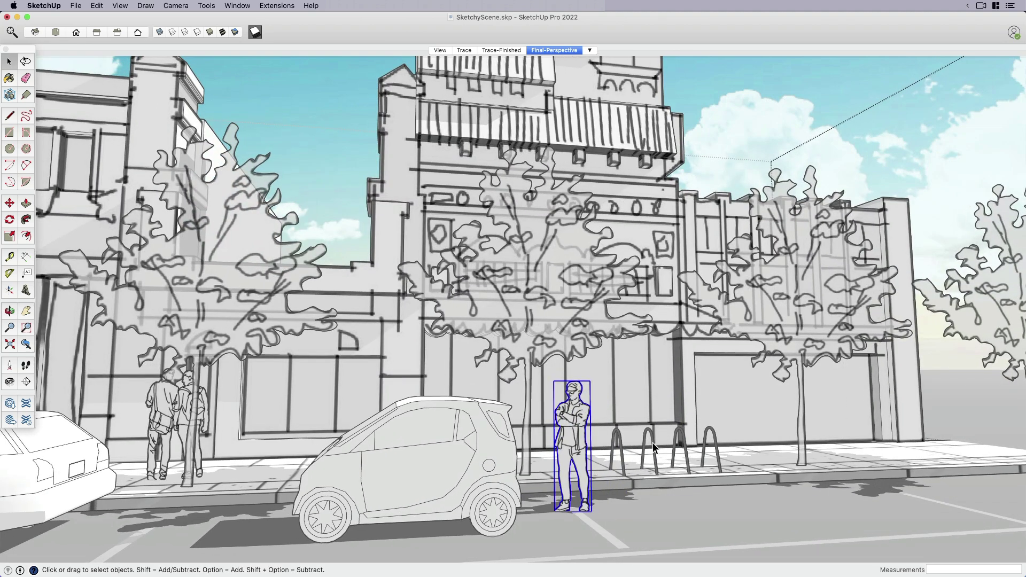
pyautogui.scroll(-2, 653, 442)
pyautogui.click(734, 135)
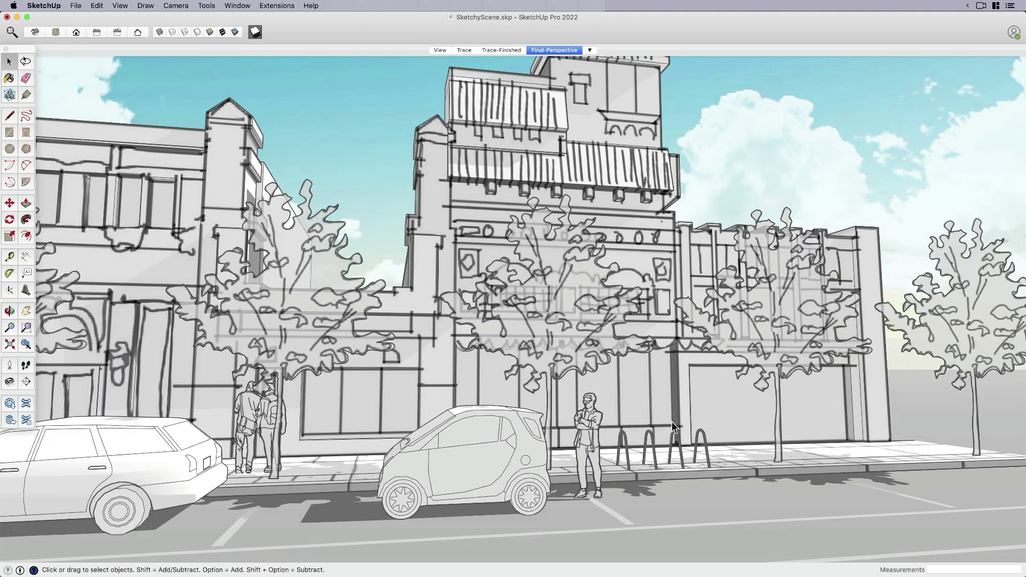
pyautogui.scroll(-3, 695, 455)
pyautogui.scroll(-3, 767, 480)
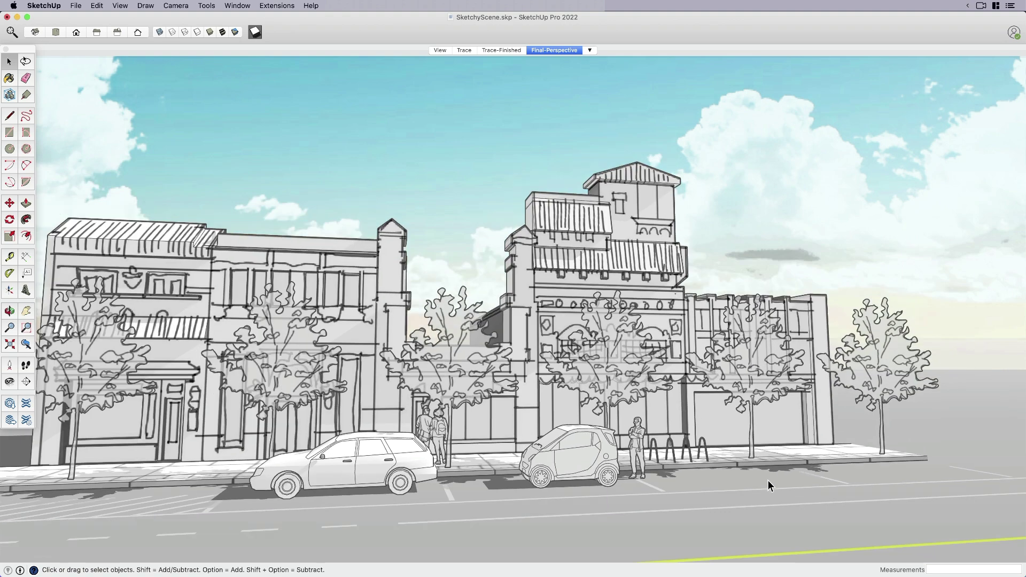
pyautogui.moveTo(768, 480); pyautogui.dragTo(581, 531, button='middle')
pyautogui.scroll(3, 563, 525)
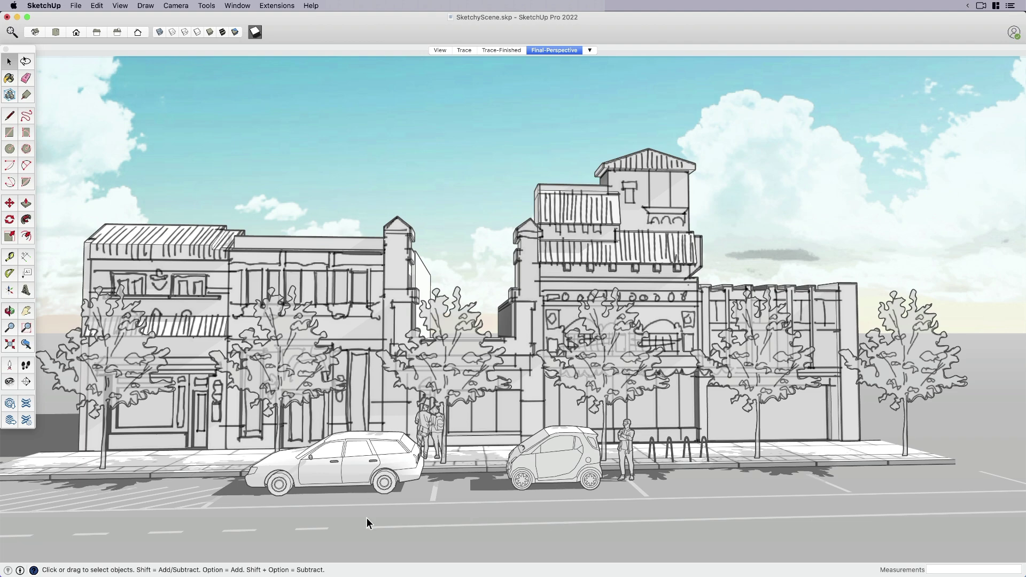
# Orbit low down the sidewalk, then back to a wide view of the facades.
pyautogui.moveTo(475, 439); pyautogui.dragTo(436, 298, button='middle')
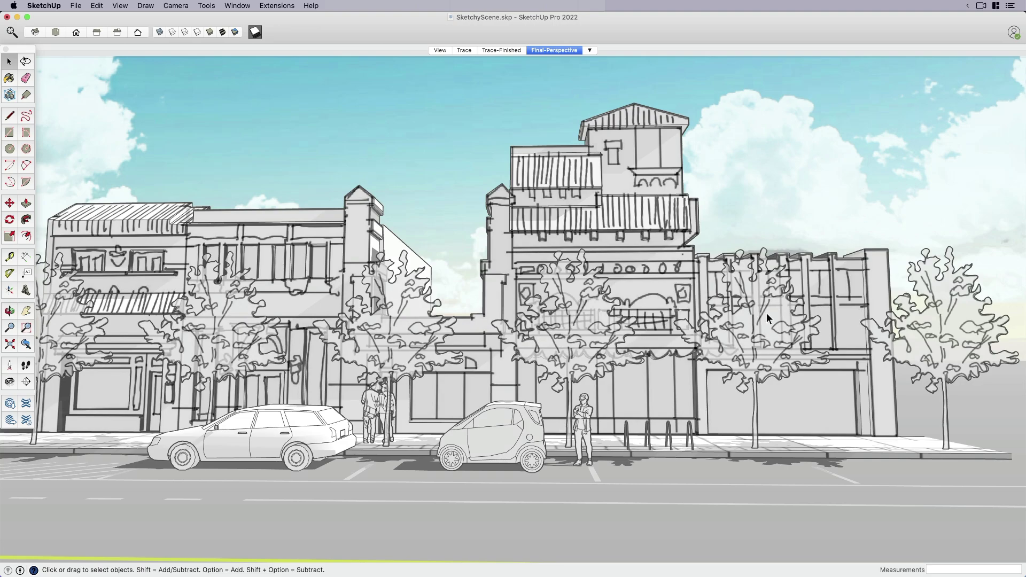
pyautogui.scroll(-3, 766, 314)
pyautogui.moveTo(481, 417); pyautogui.dragTo(599, 428, button='middle')
pyautogui.moveTo(409, 422); pyautogui.dragTo(697, 434, button='middle')
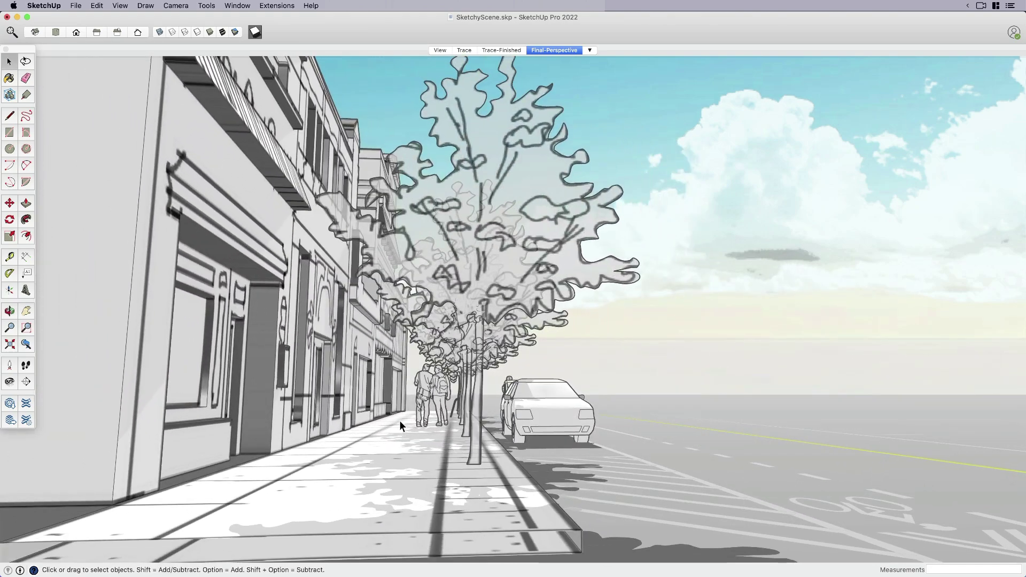
pyautogui.scroll(5, 406, 409)
pyautogui.moveTo(419, 404)
pyautogui.mouseDown(button='middle')
pyautogui.moveTo(434, 418)
pyautogui.moveTo(426, 421)
pyautogui.mouseUp(button='middle')
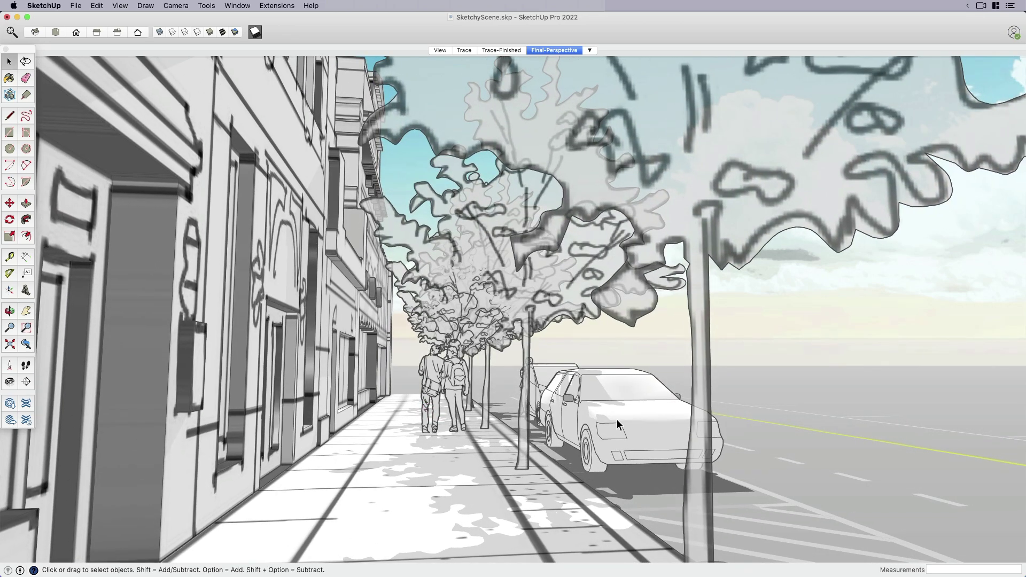
pyautogui.moveTo(697, 423); pyautogui.dragTo(673, 377, button='middle')
pyautogui.scroll(-5, 442, 422)
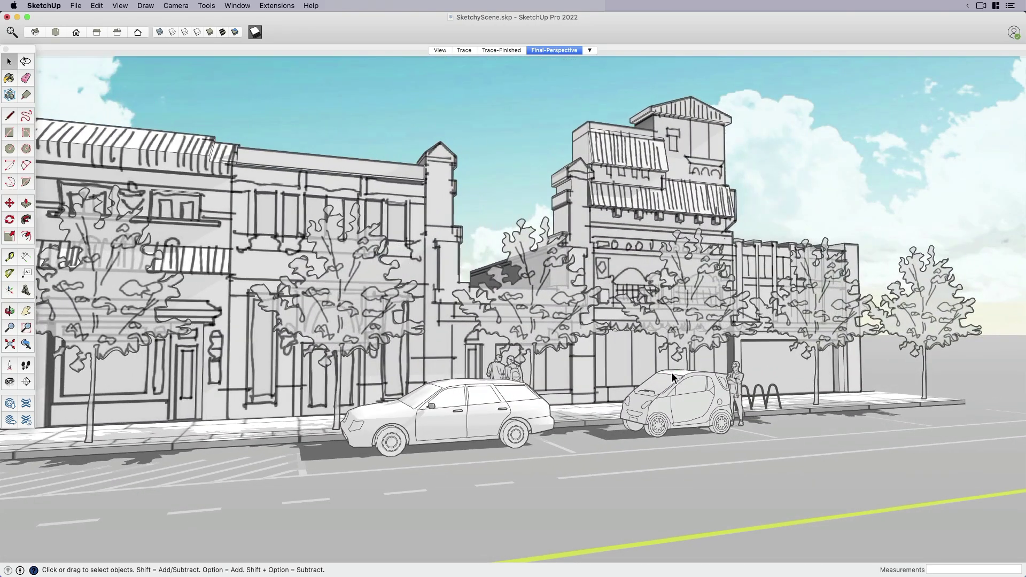